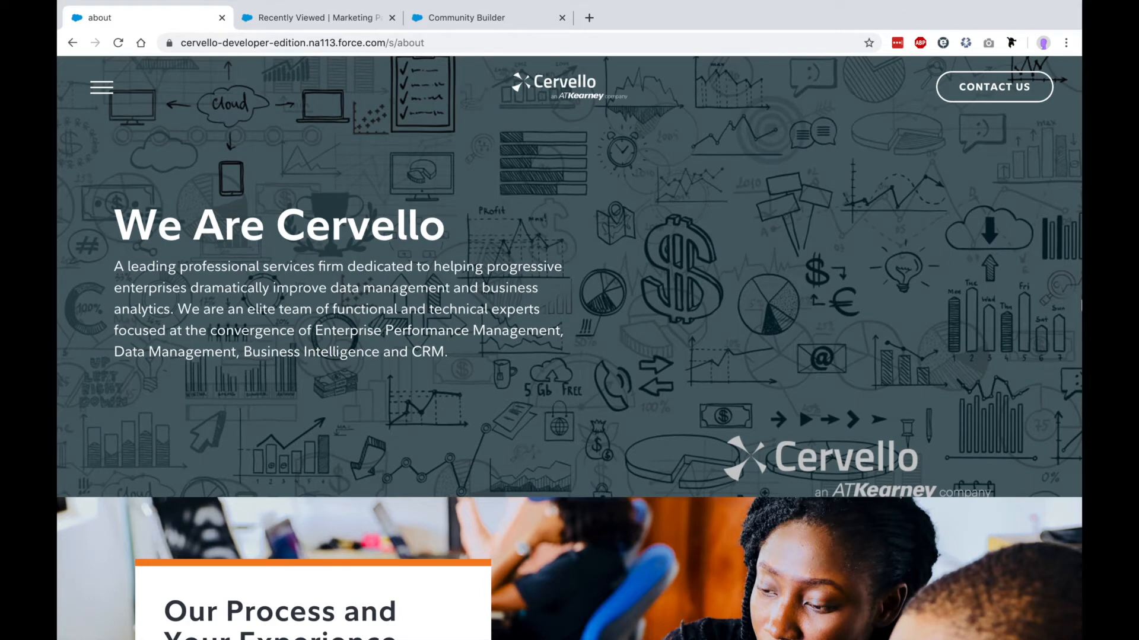
- Look through the published Cervello About page, from the hero through the practice areas to the footer and back up
scroll(569, 356, "down", 1)
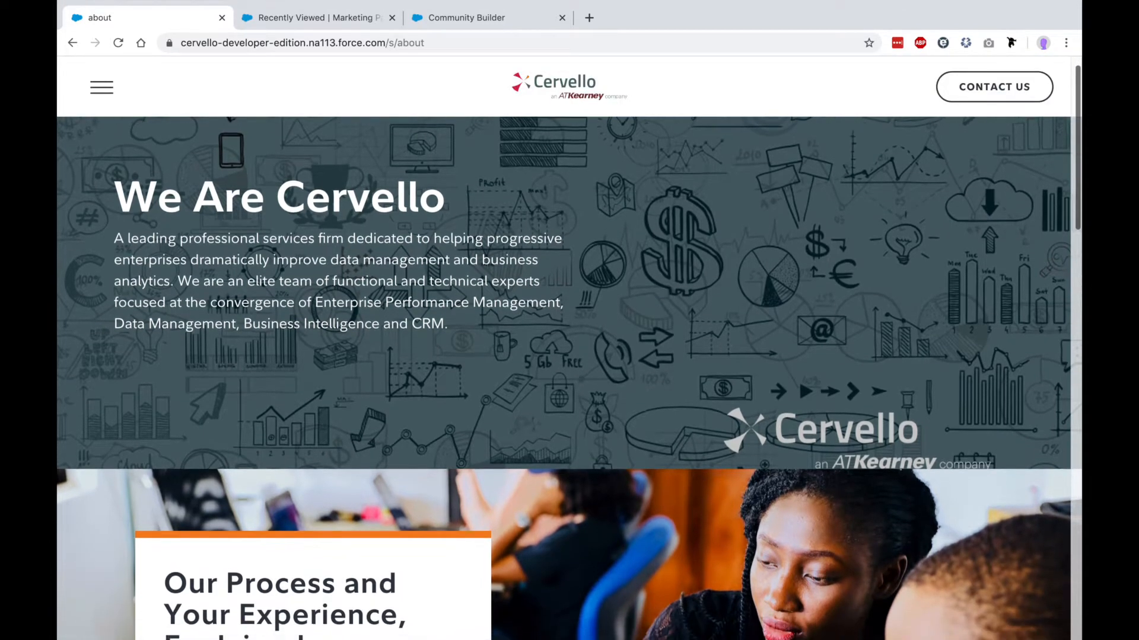
scroll(570, 356, "down", 3)
scroll(569, 356, "down", 4)
scroll(569, 356, "down", 4)
scroll(570, 356, "down", 6)
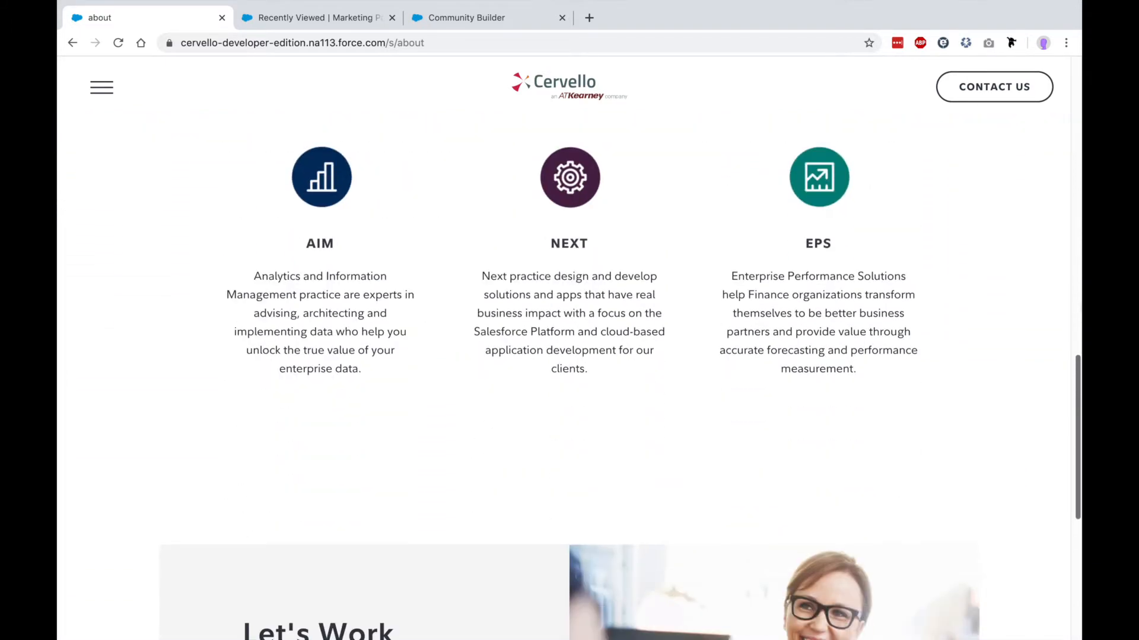
scroll(570, 355, "down", 4)
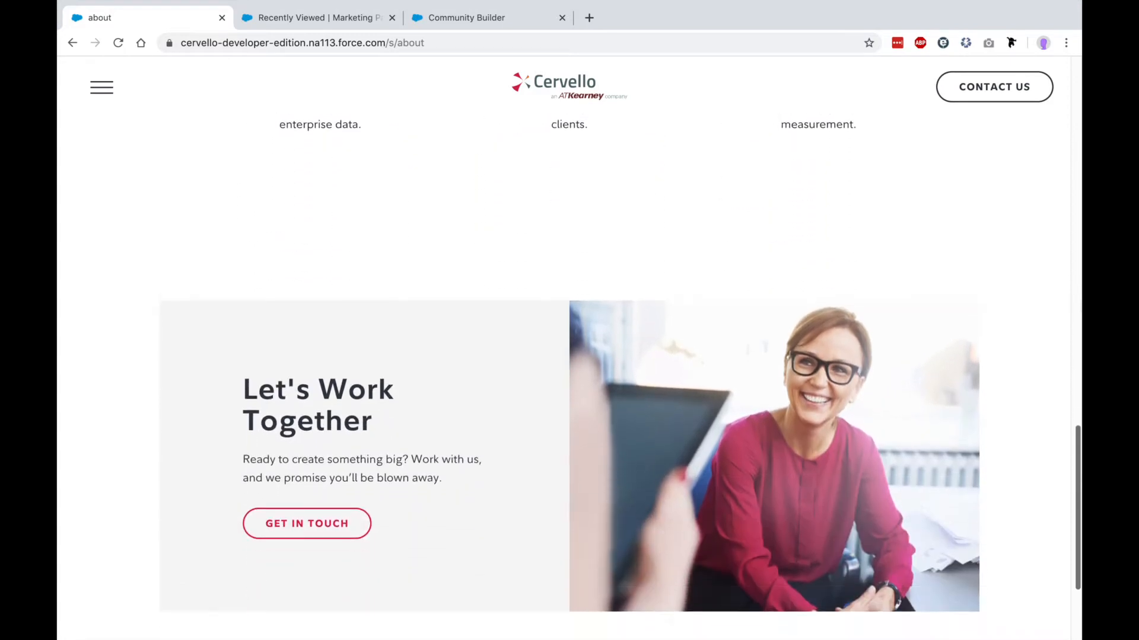
scroll(570, 356, "down", 3)
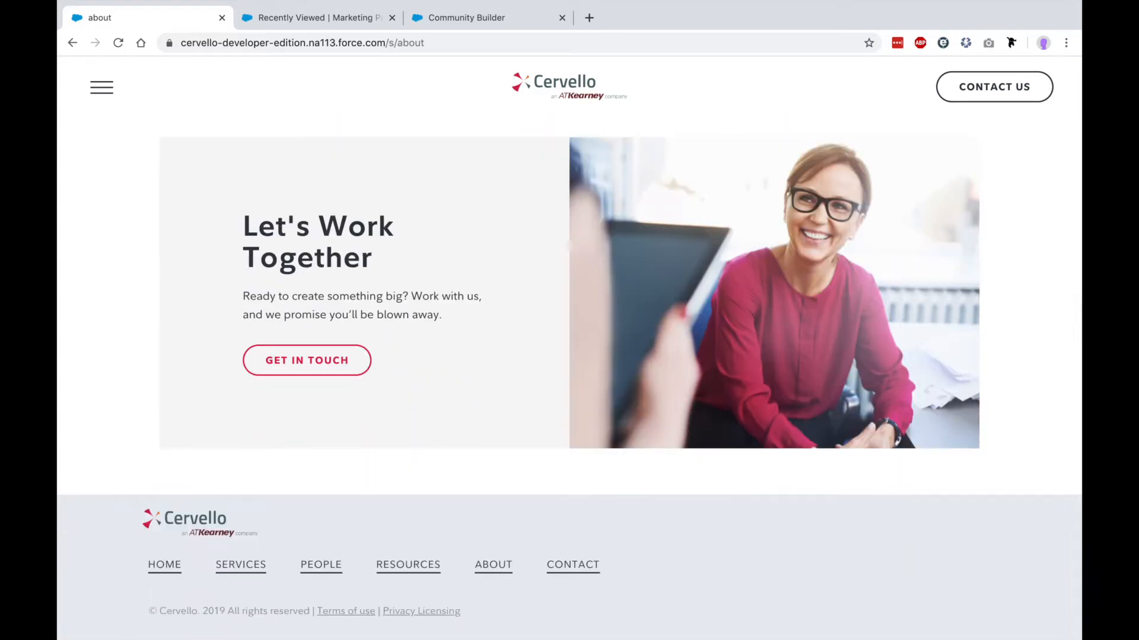
scroll(569, 355, "up", 4)
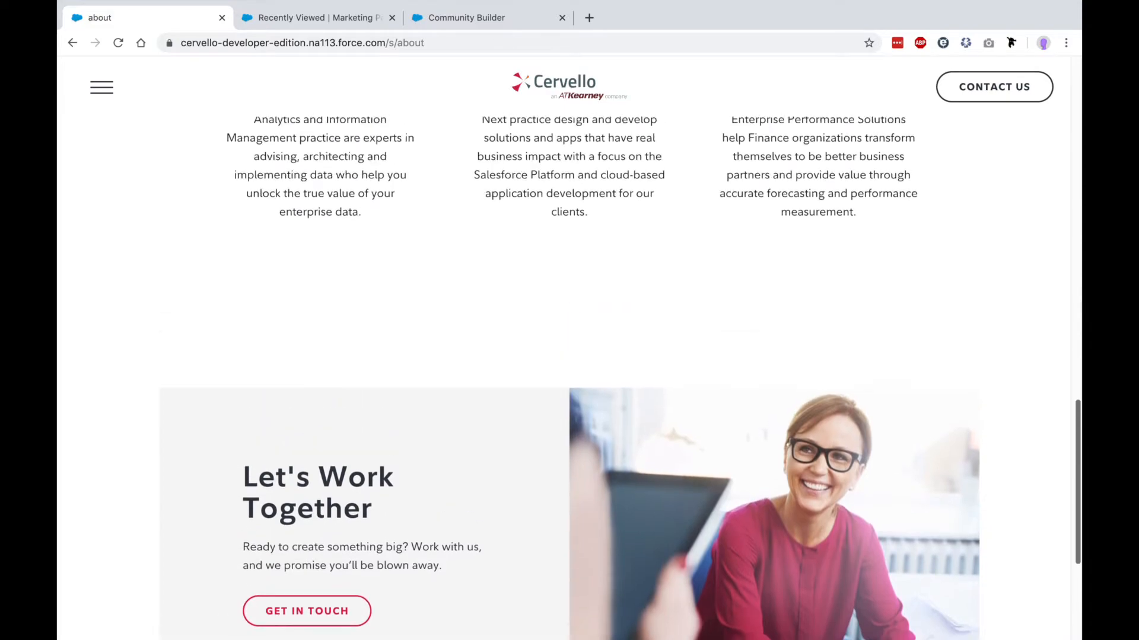
scroll(569, 355, "up", 5)
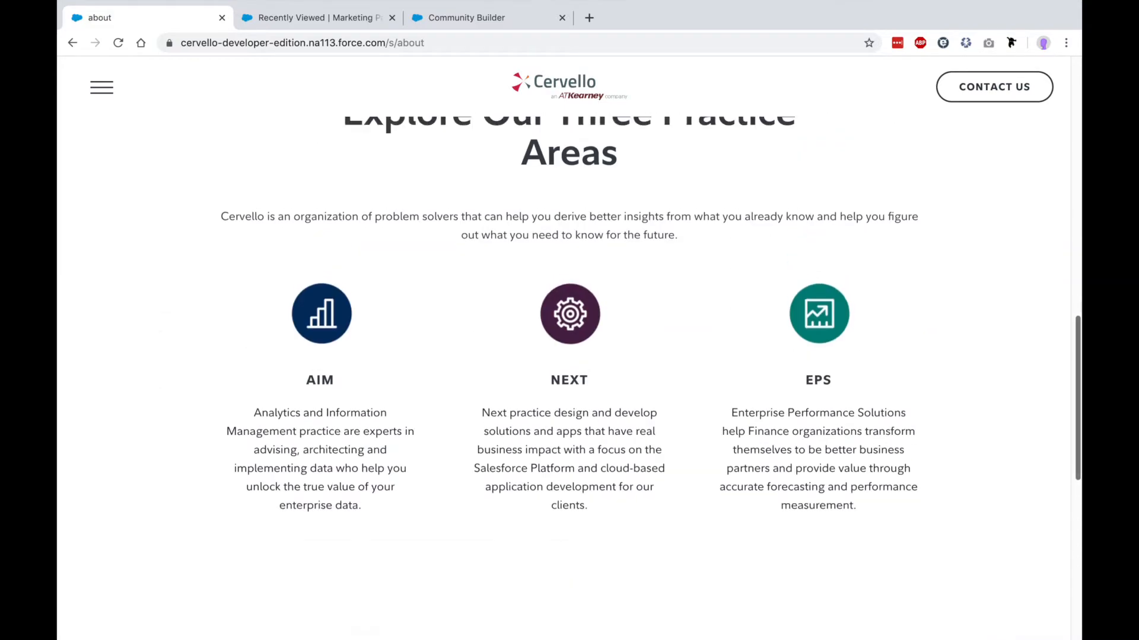
scroll(569, 355, "up", 8)
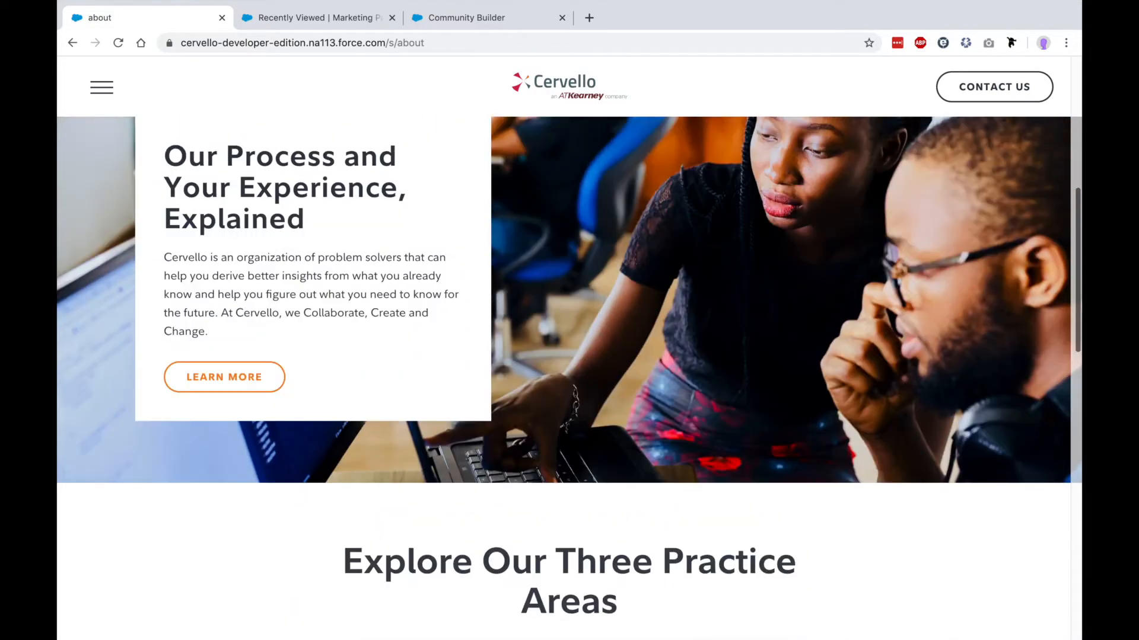
scroll(569, 356, "up", 8)
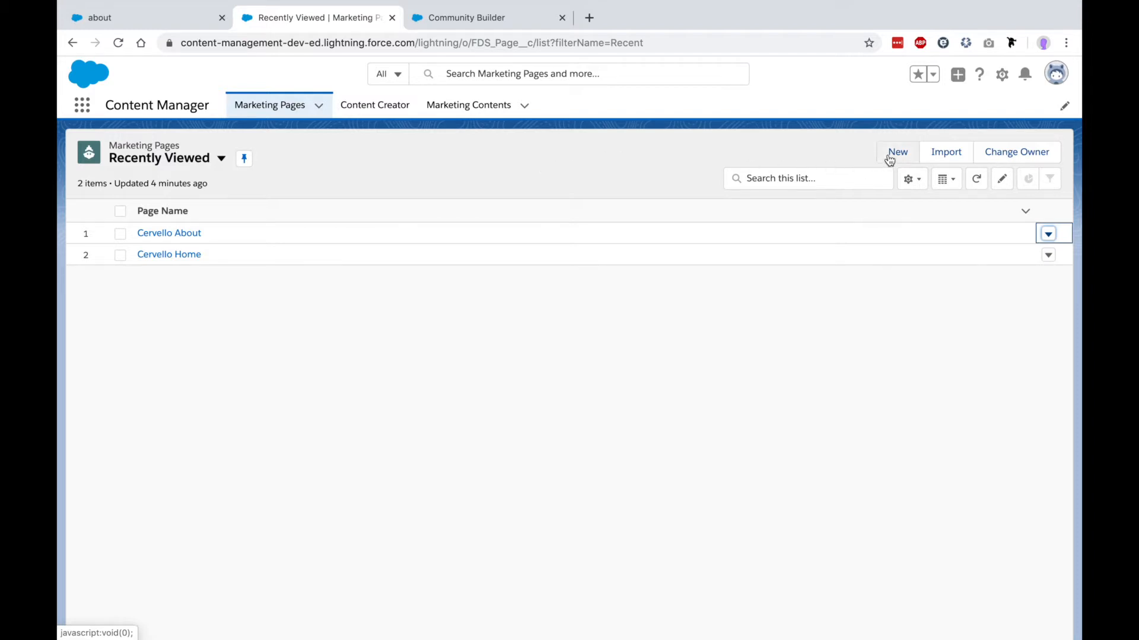
- Start a new marketing page and assign it to the Cervello site
left_click(1047, 236)
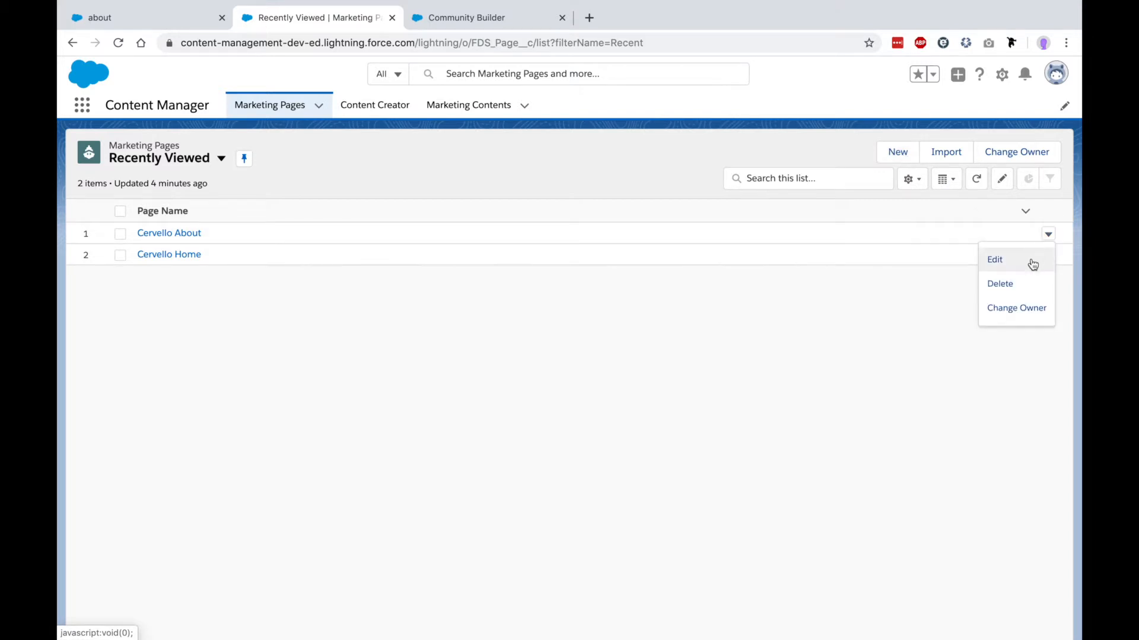
left_click(817, 146)
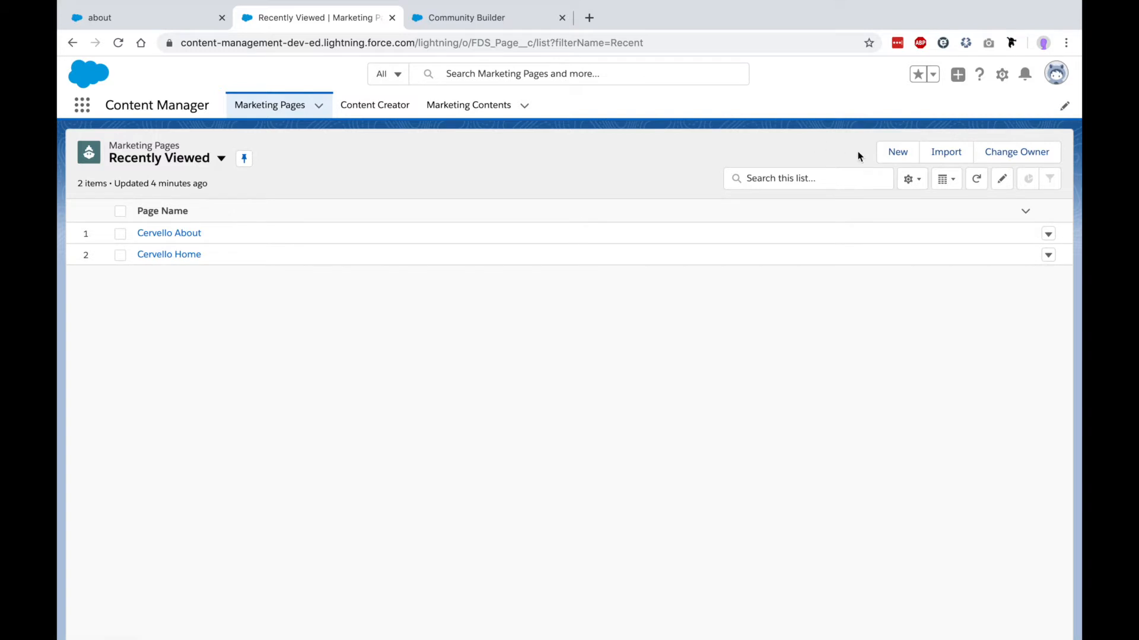
left_click(898, 154)
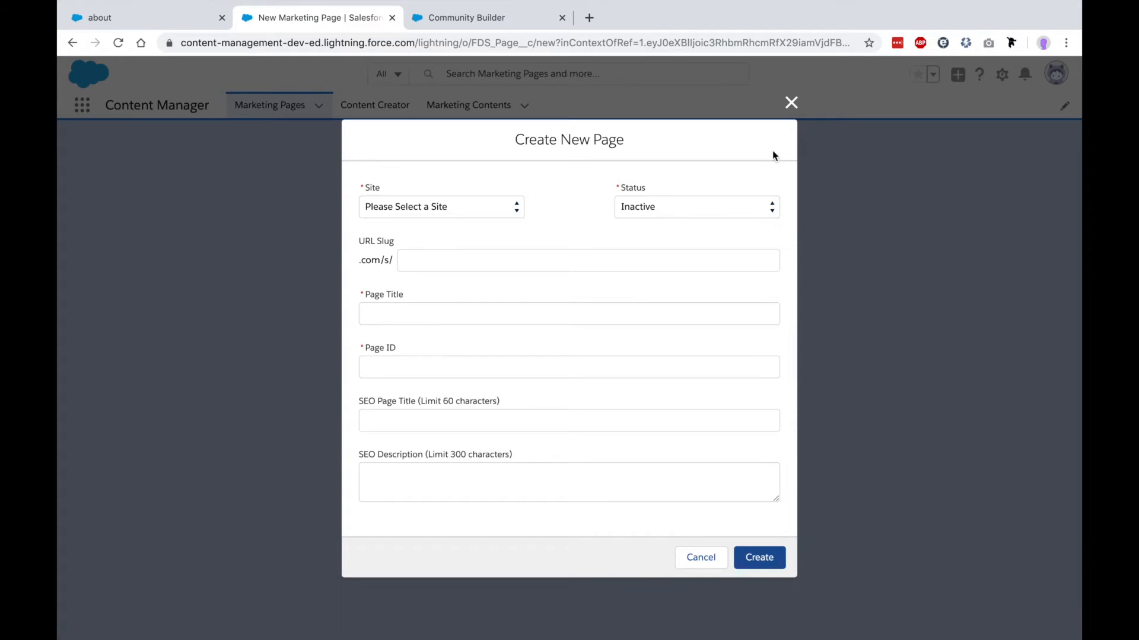
left_click(507, 206)
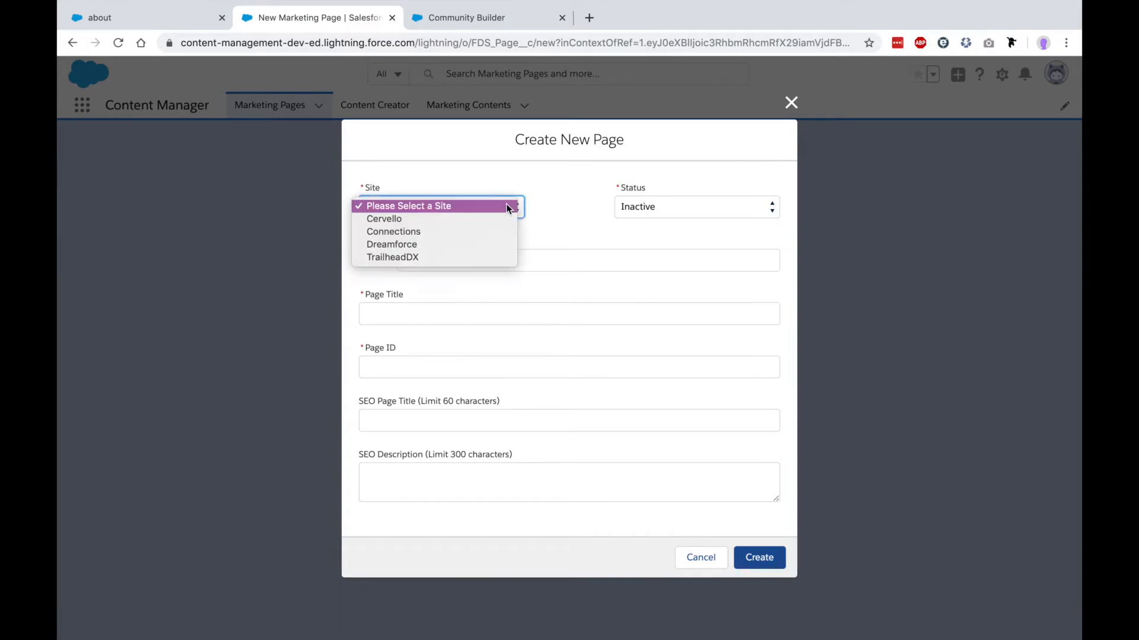
left_click(499, 219)
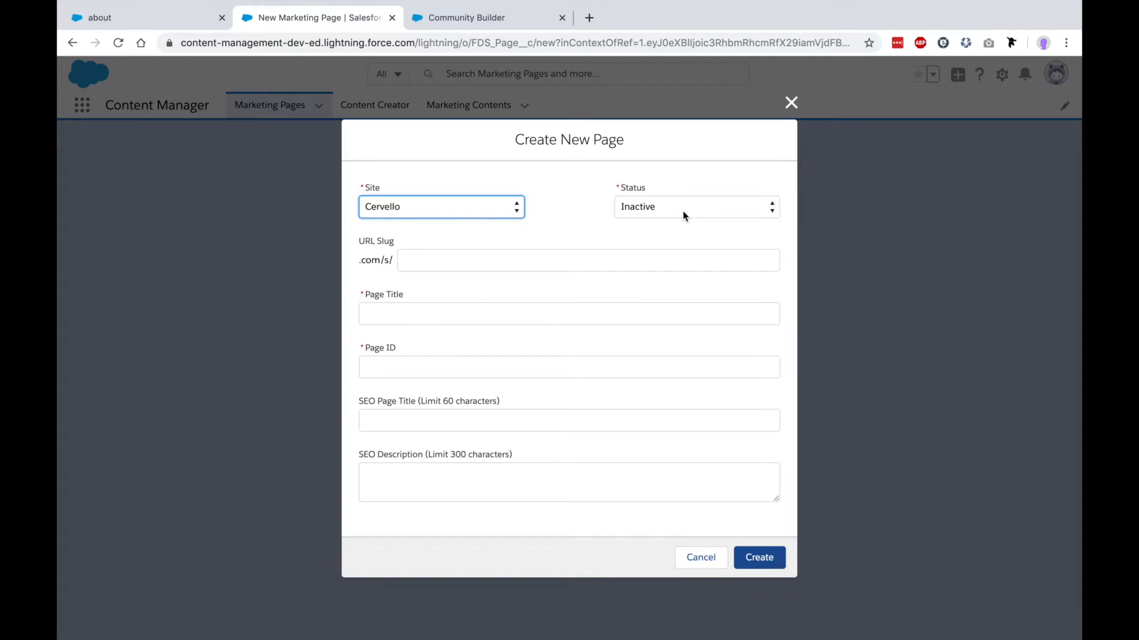
- Give the new page the URL slug "contactus" and the page title "Contact Us", letting the page ID fill in from the title
left_click(517, 256)
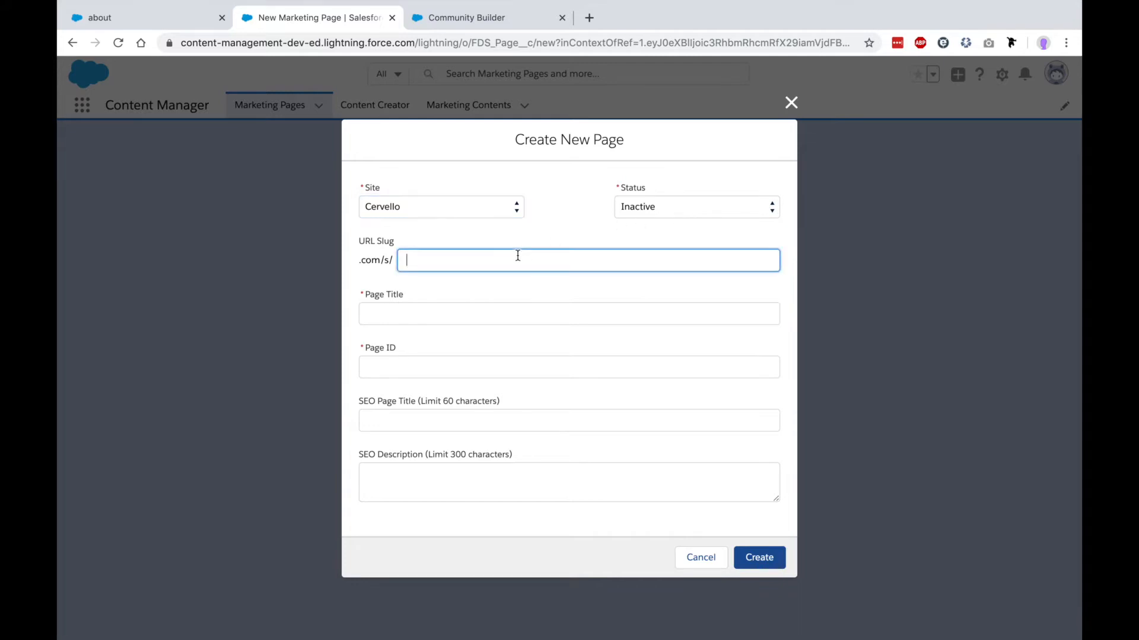
type("contactus")
left_click(472, 312)
type("Contact Us")
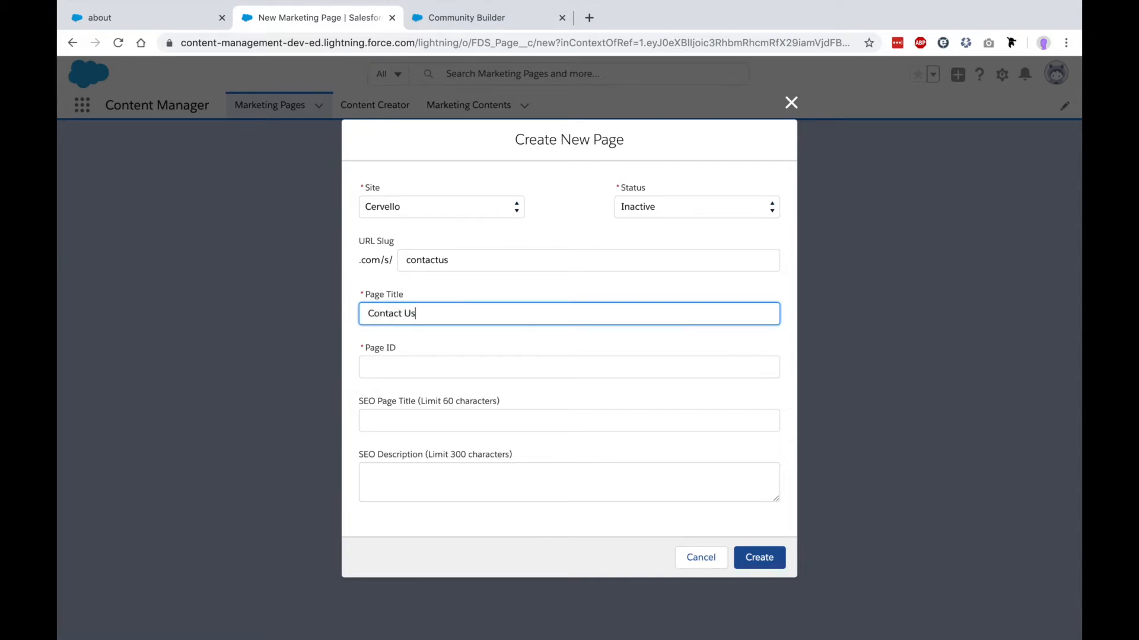
key("Tab")
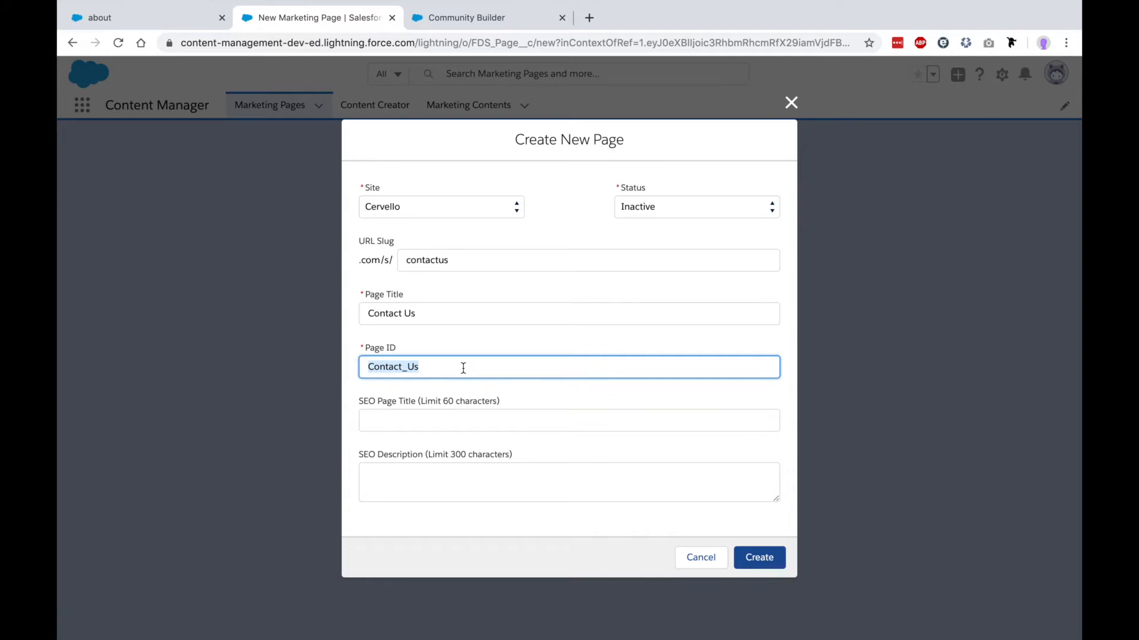
- Set the new page's SEO page title to "Get In Touch | Contact Us"
left_click(543, 419)
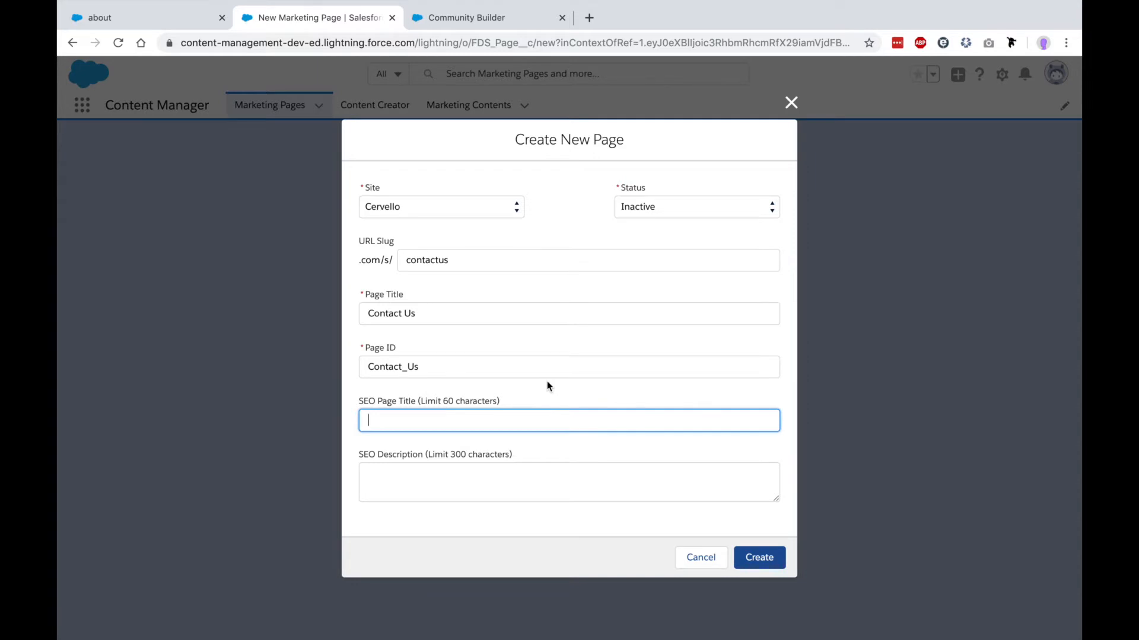
type("Get")
key("BackSpace")
key("BackSpace")
key("BackSpace")
type("Get In Touch | Contact Us")
- Set the SEO description to "Let's Work Together Ready to create something big? Work with us, and we promise you'll be blown away." and create the page
left_click(506, 474)
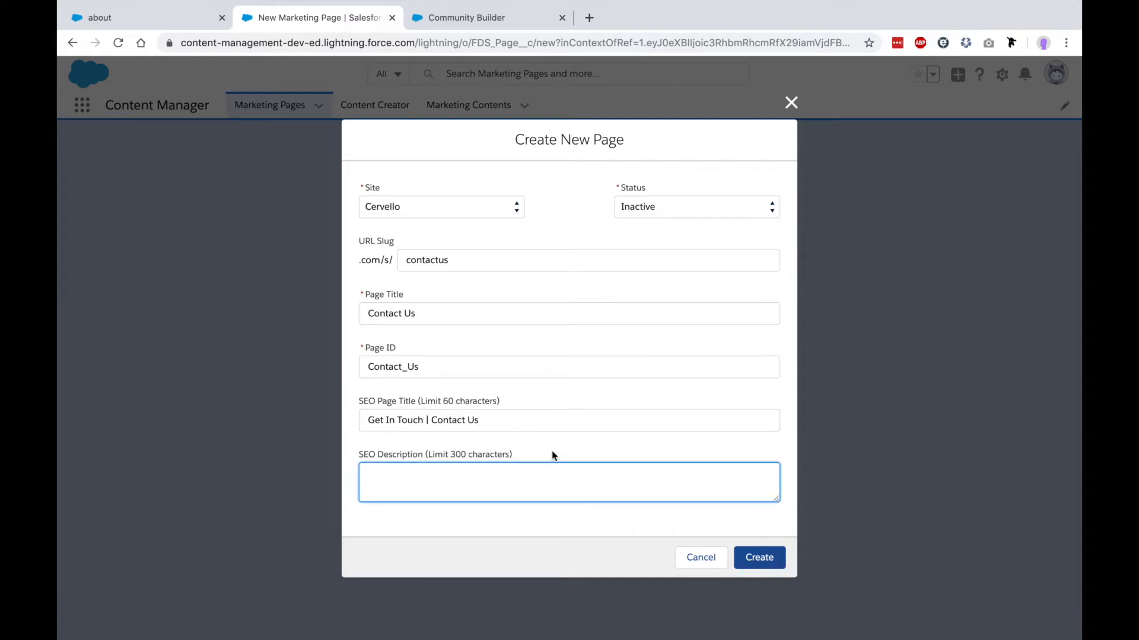
type("Let")
key("BackSpace")
key("BackSpace")
key("BackSpace")
type("Let's Work Together Ready to create something big? Work with us, and we promise you'll be blown away.")
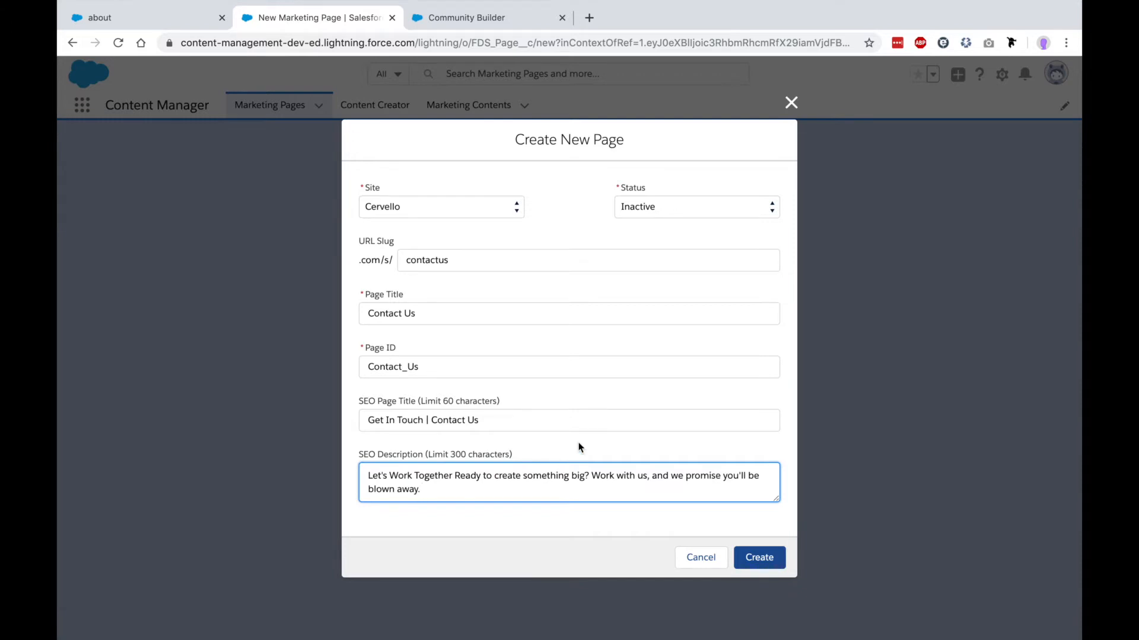
left_click(763, 558)
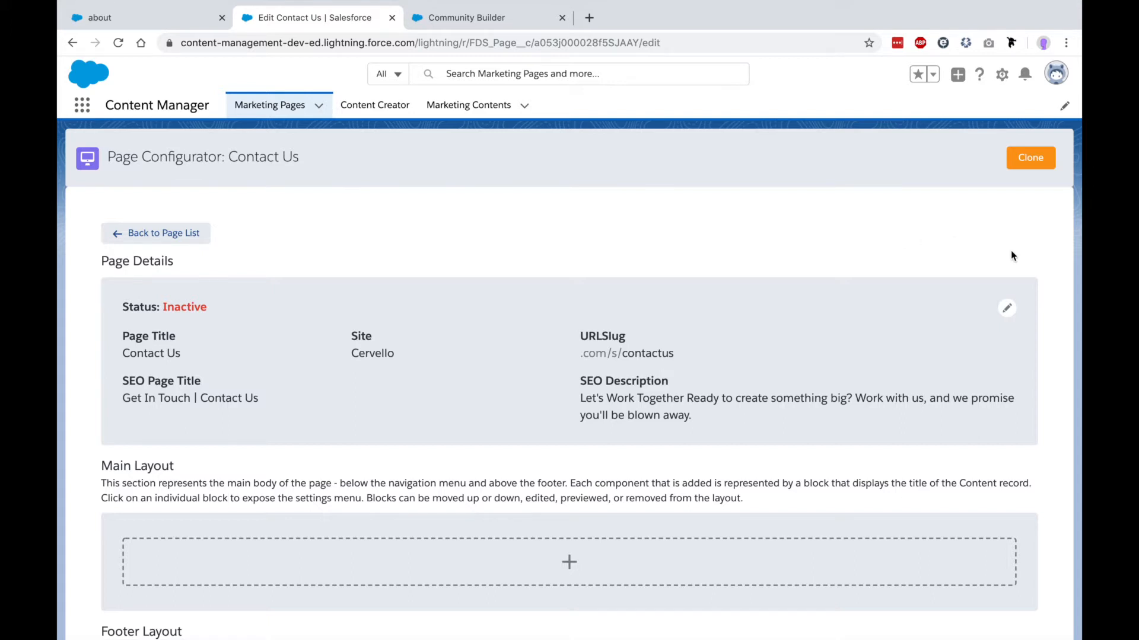
- Review the Contact Us page's details and its main and footer layout sections, opening the page deletion confirmation and cancelling it
scroll(1043, 272, "down", 2)
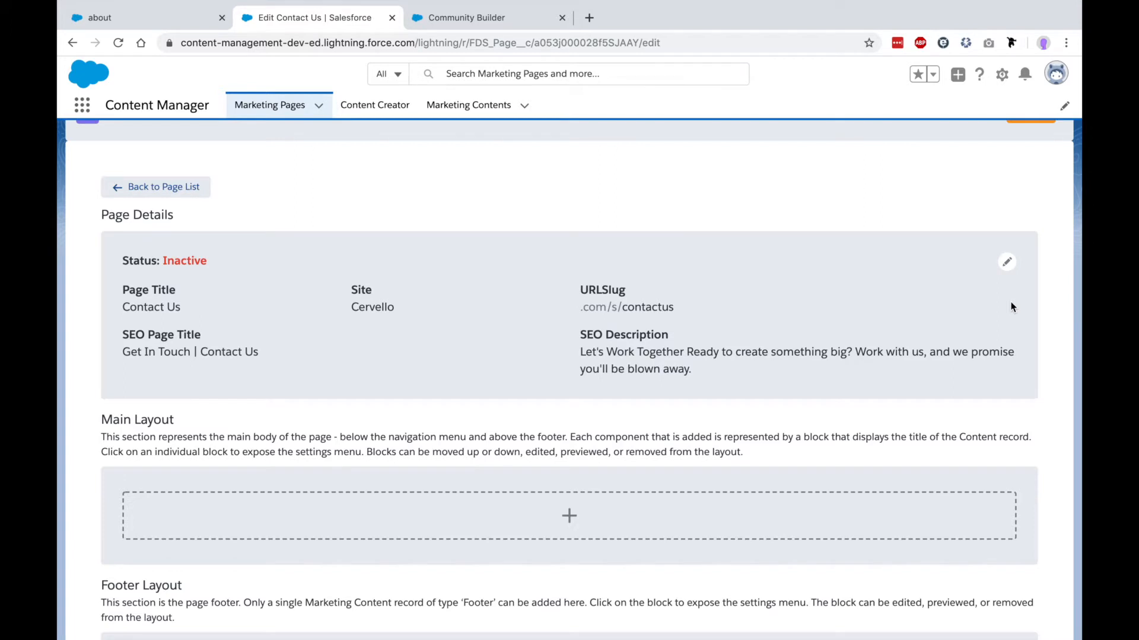
scroll(1011, 306, "down", 4)
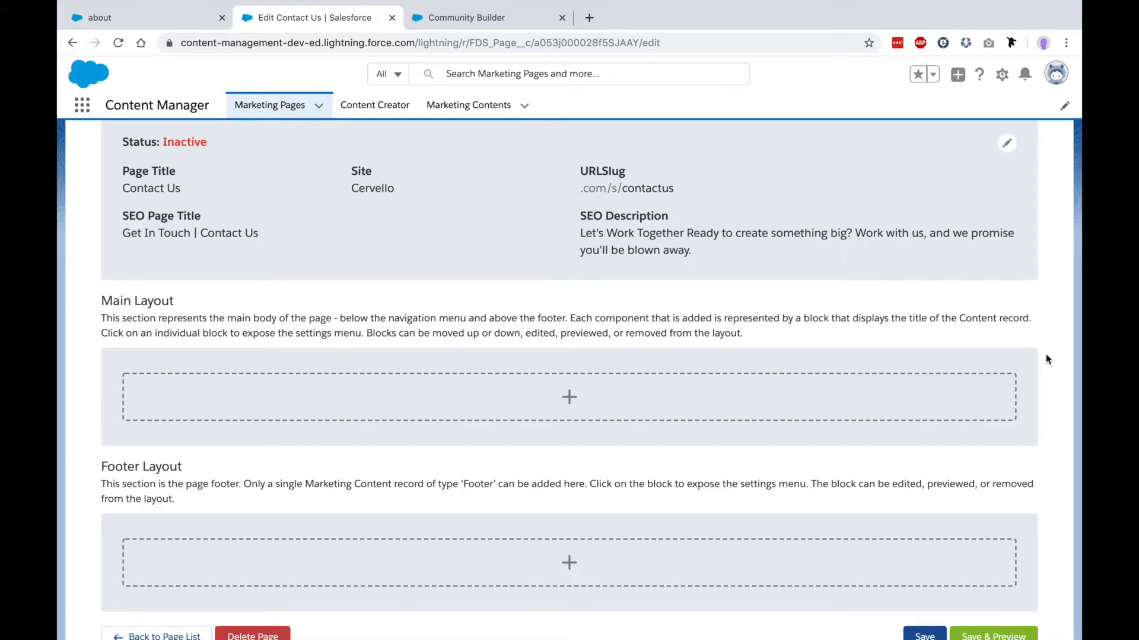
scroll(1045, 359, "down", 2)
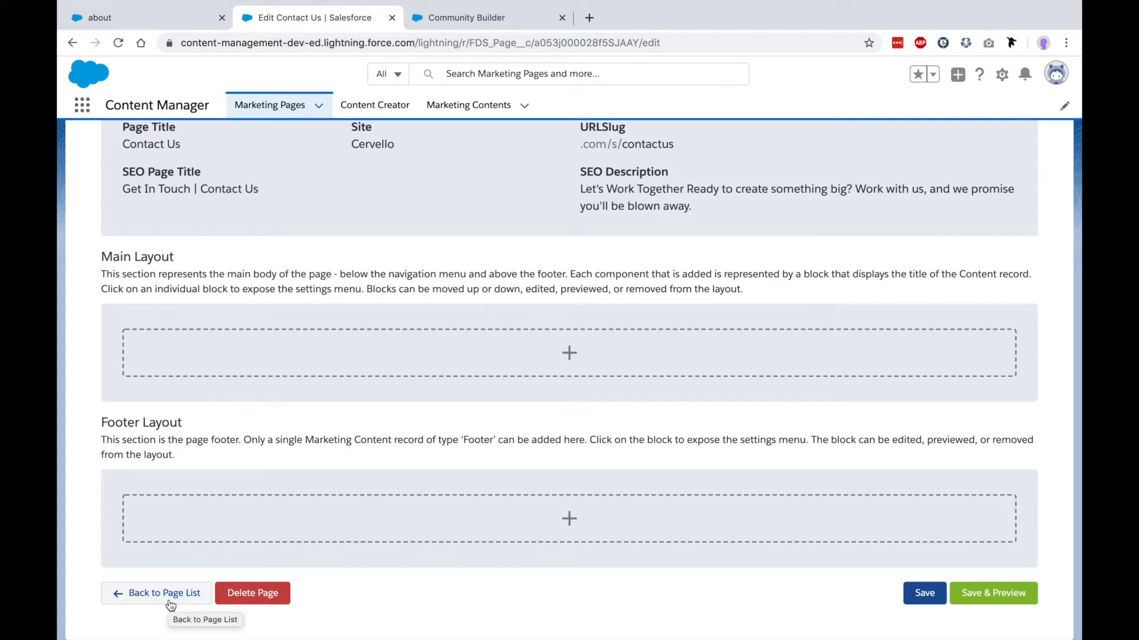
left_click(280, 598)
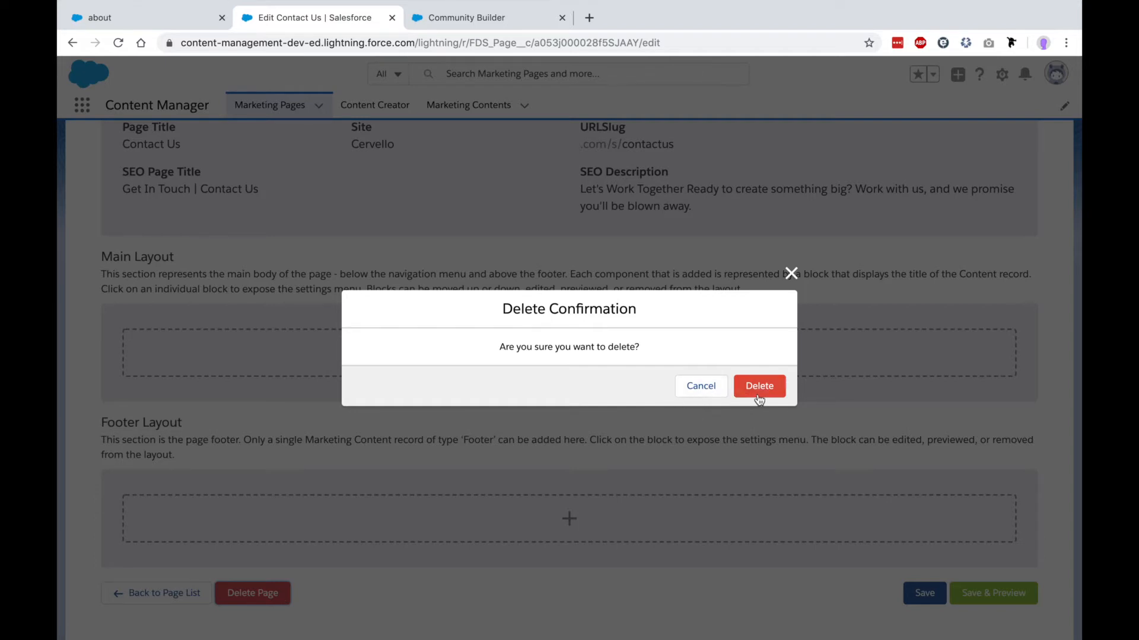
left_click(701, 386)
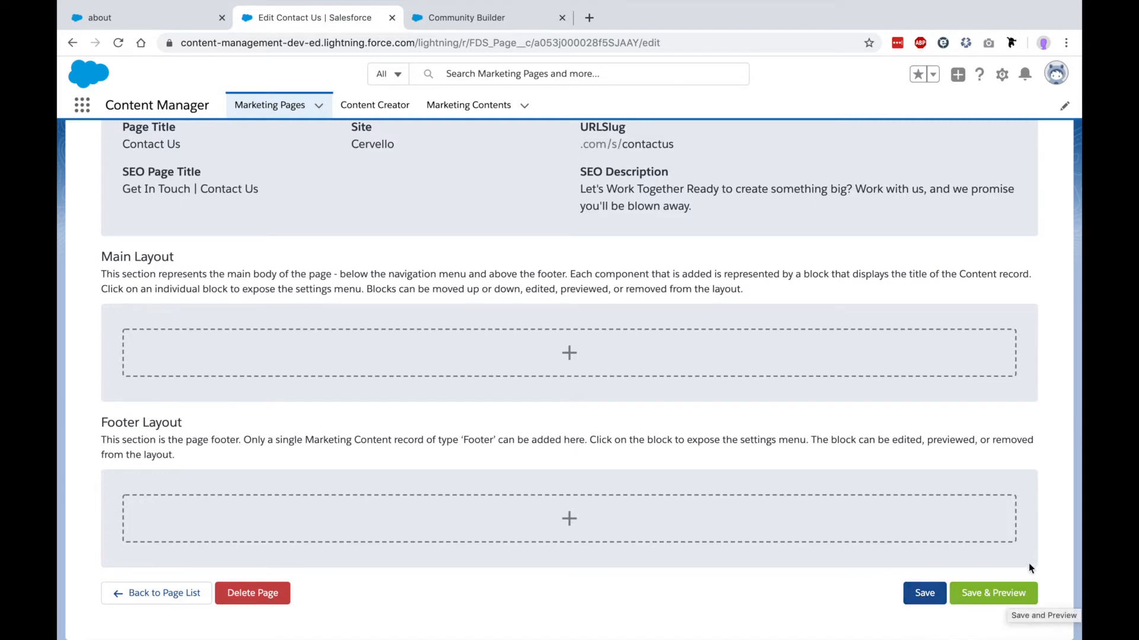
scroll(1038, 543, "up", 5)
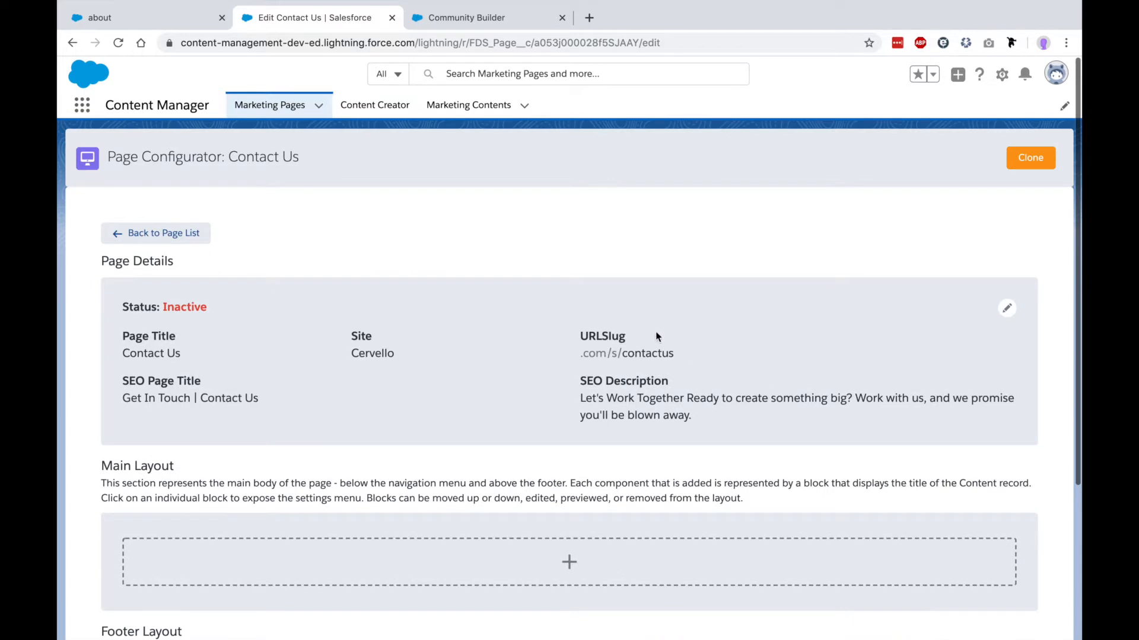
- Return to the page list and open the Cervello About page for editing
left_click(186, 237)
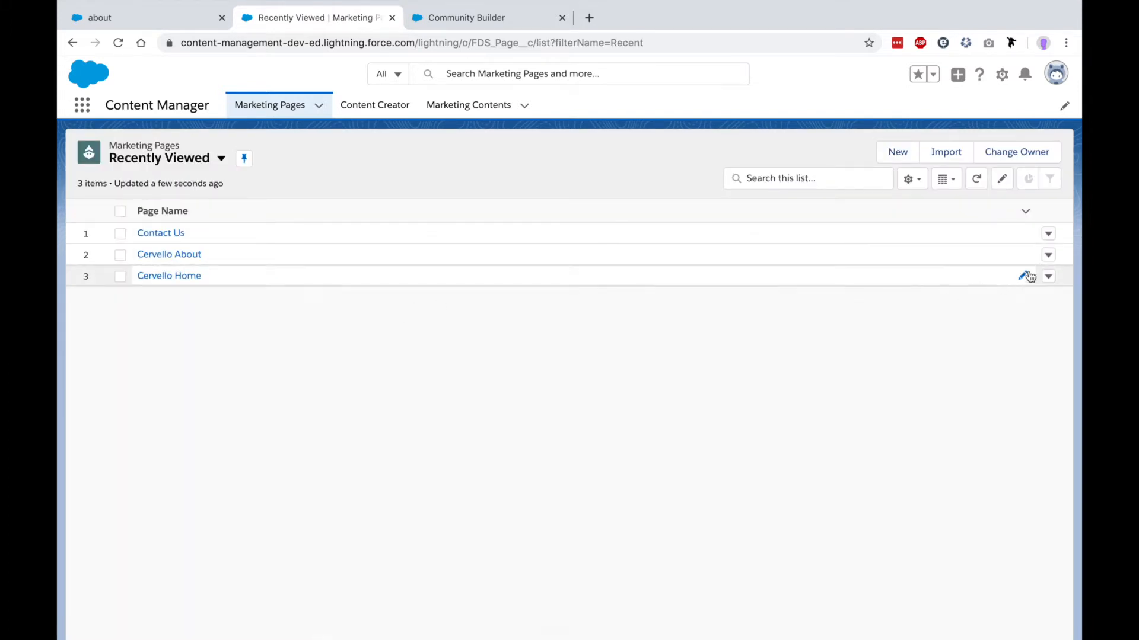
left_click(1052, 263)
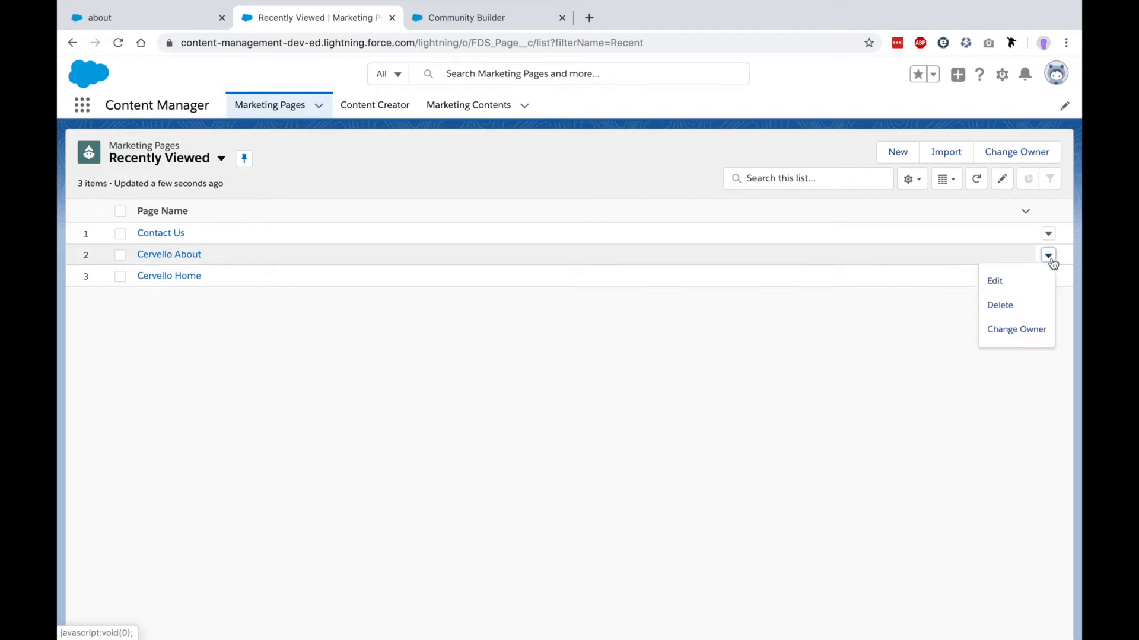
left_click(1016, 283)
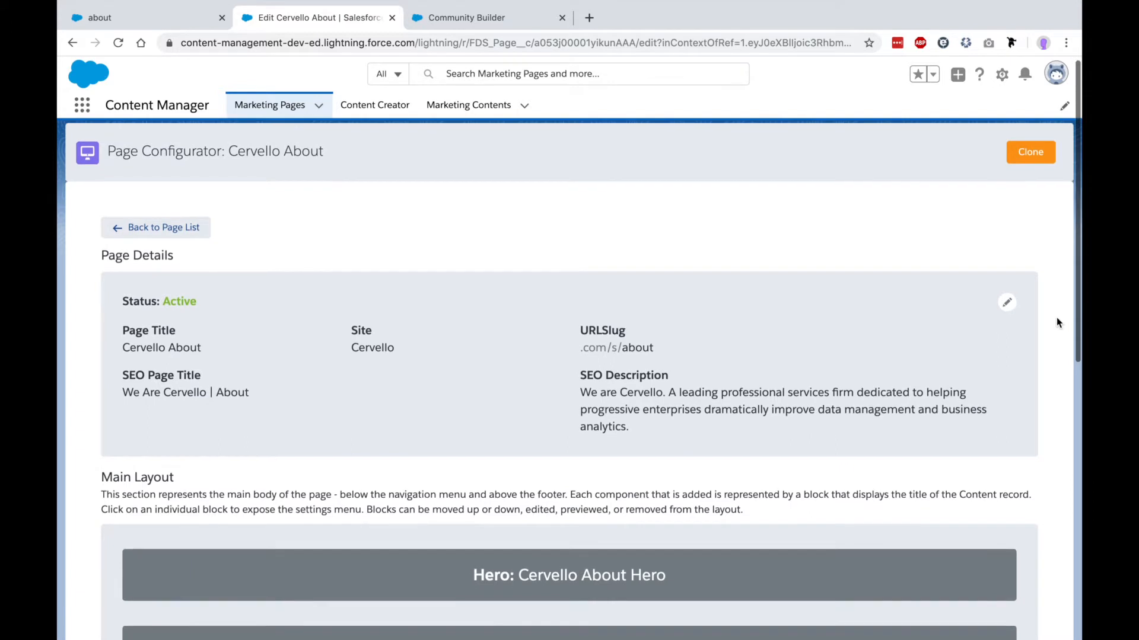
- Start adding a block to the Cervello About page's main layout by creating new marketing content rather than selecting an existing record
scroll(1056, 319, "down", 1)
scroll(1055, 323, "down", 3)
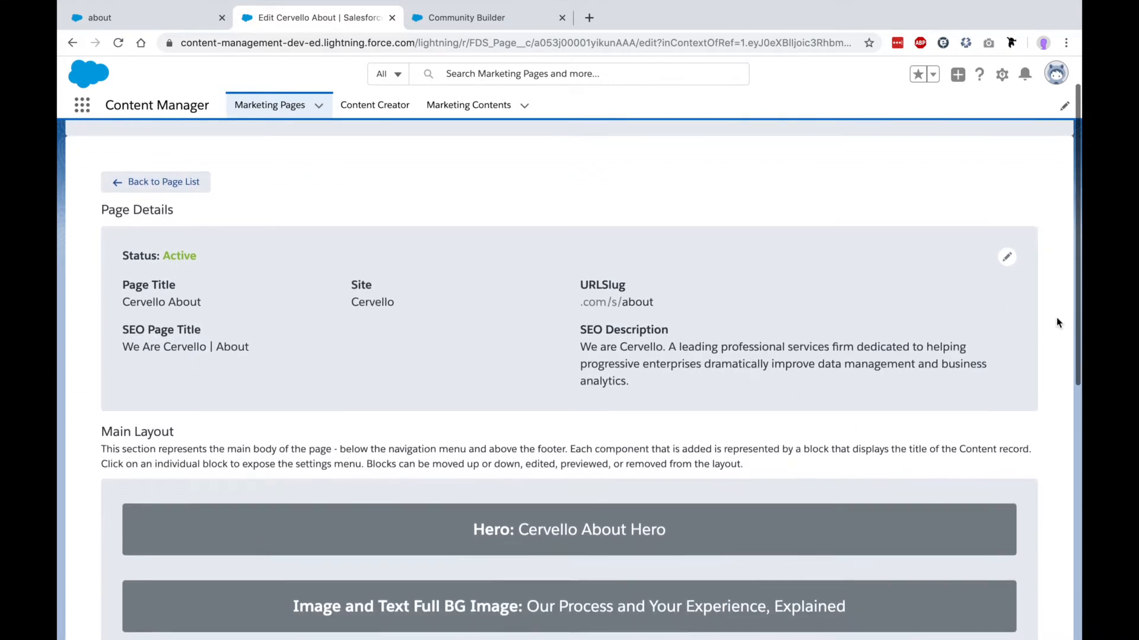
scroll(1056, 322, "down", 2)
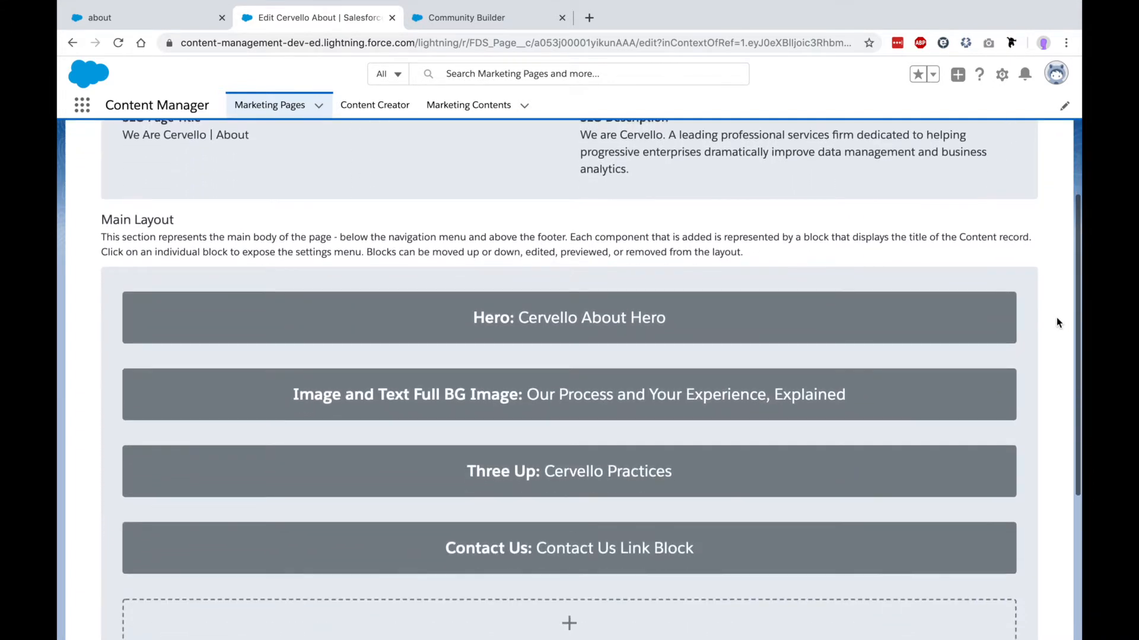
scroll(1056, 323, "down", 2)
scroll(1057, 323, "down", 1)
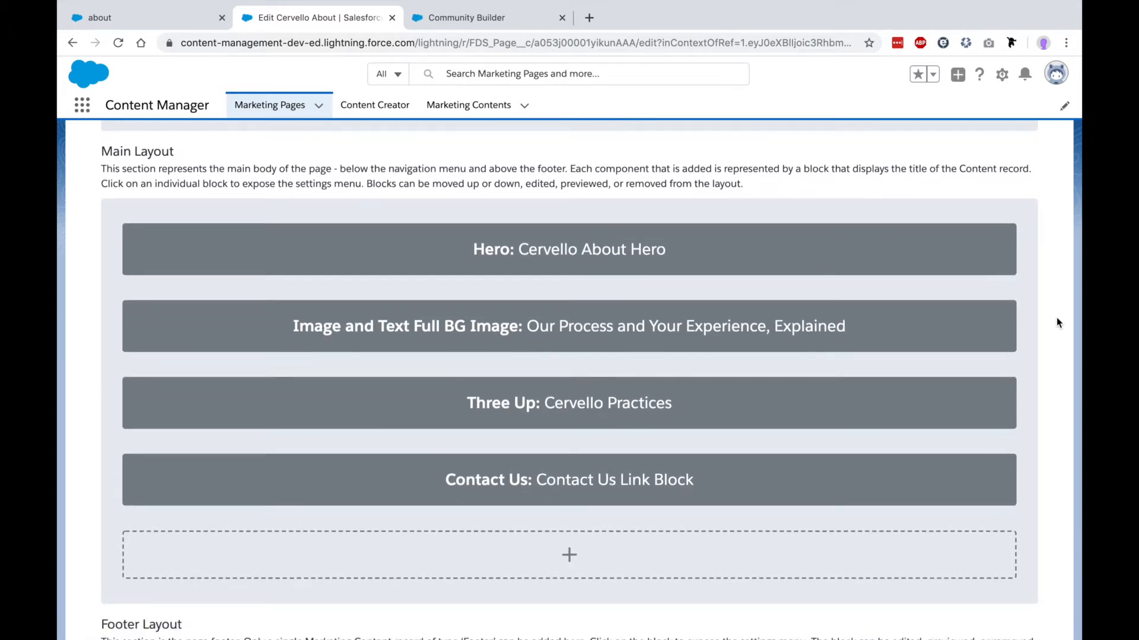
scroll(1057, 322, "down", 2)
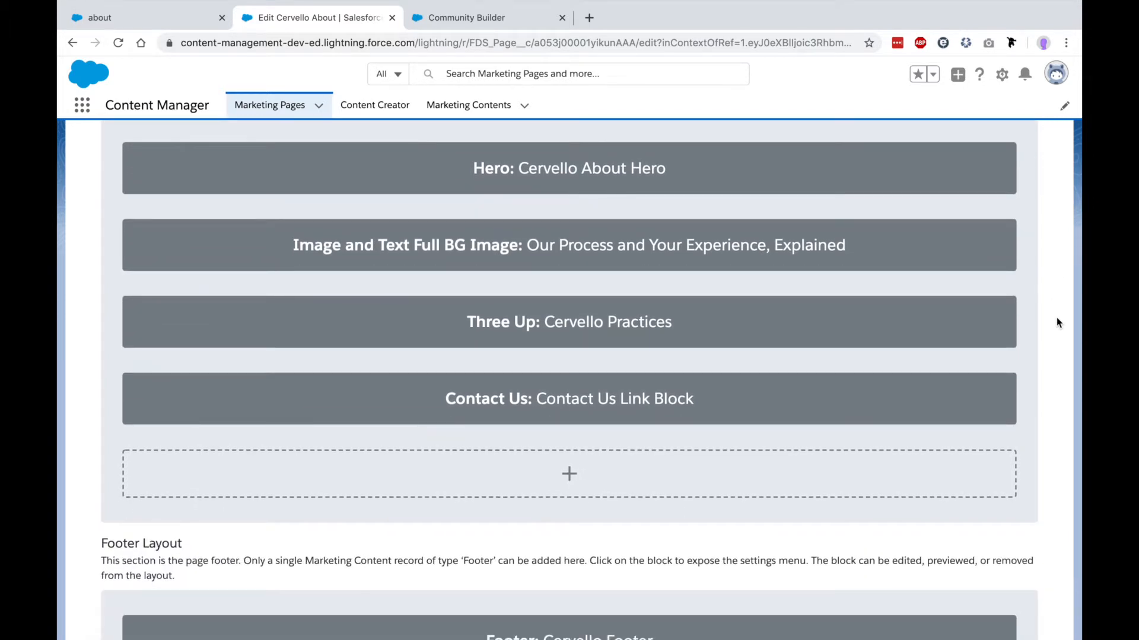
left_click(569, 473)
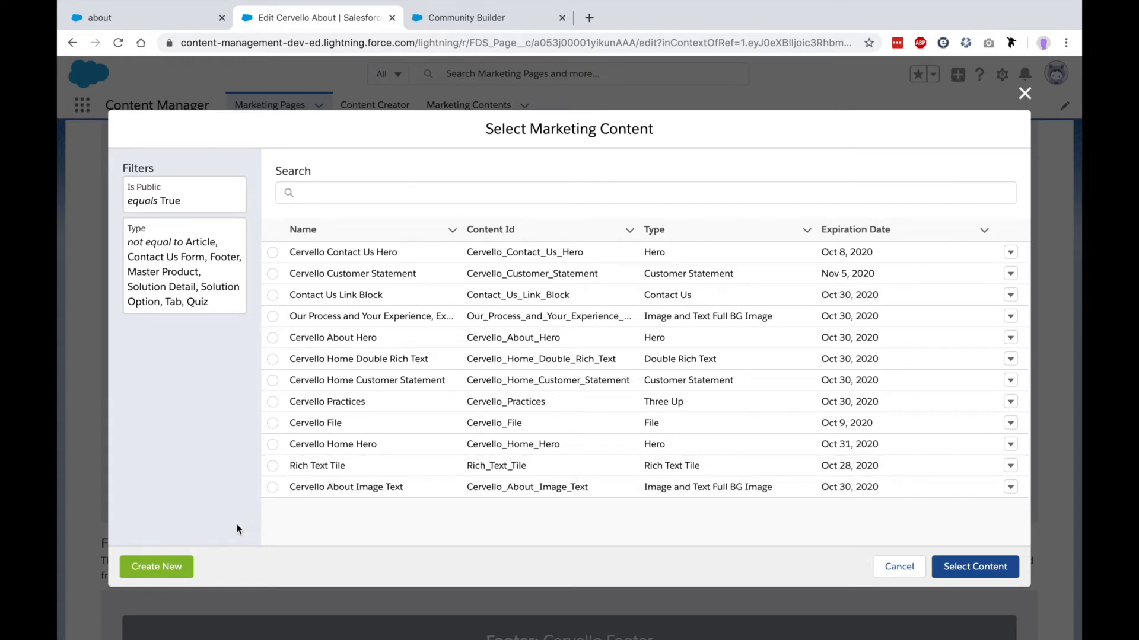
left_click(185, 573)
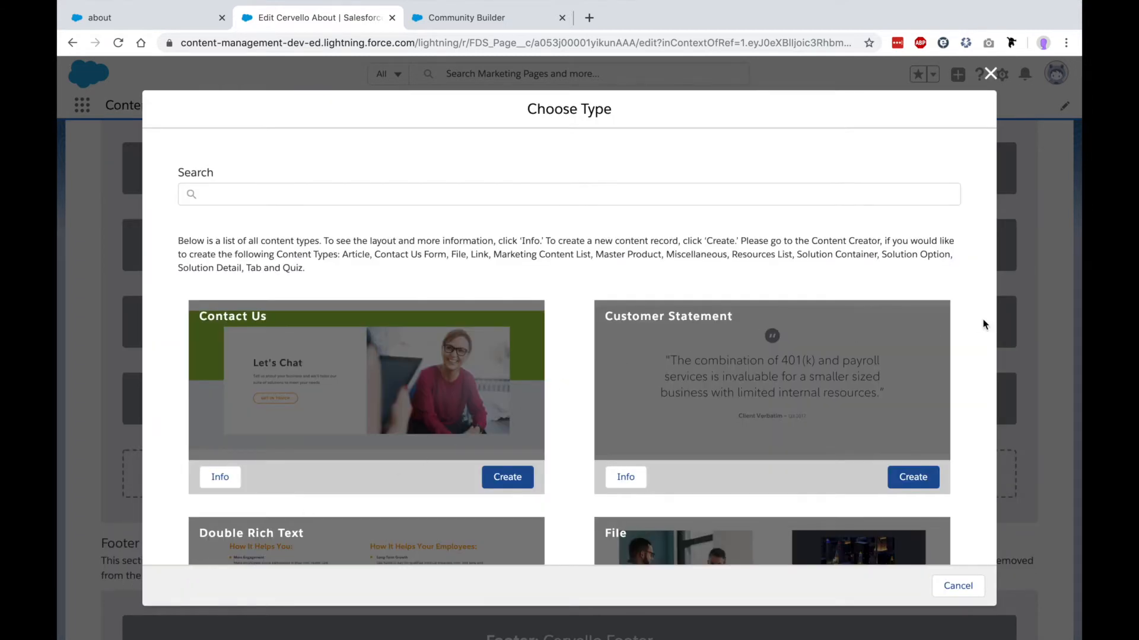
- Browse the available content types and search them for "Image and Text"
scroll(983, 323, "down", 3)
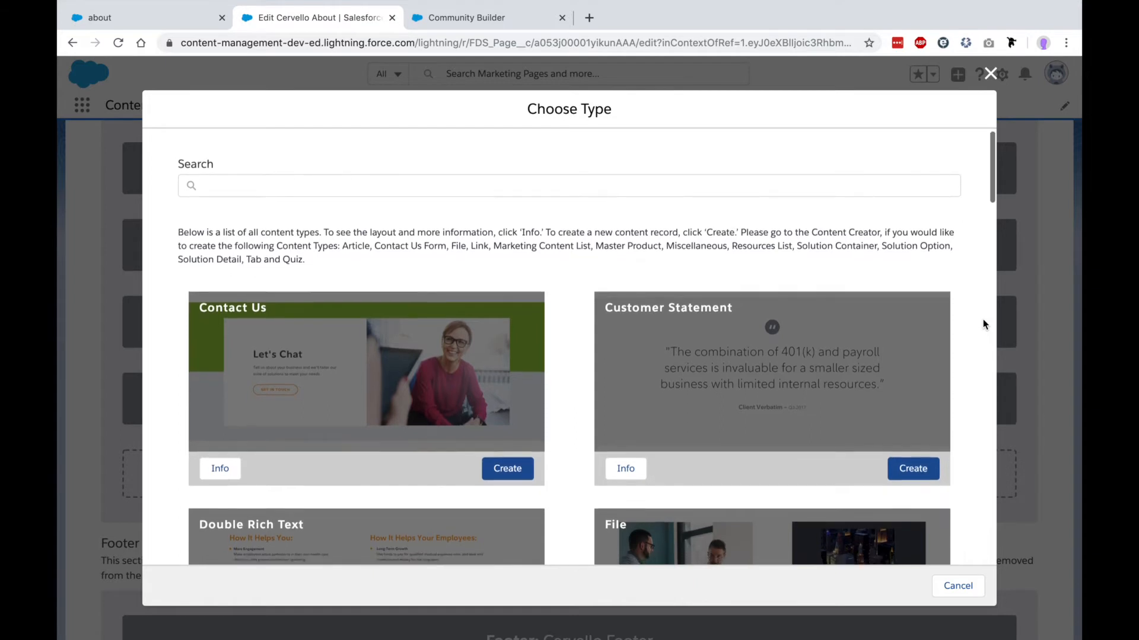
scroll(983, 324, "down", 4)
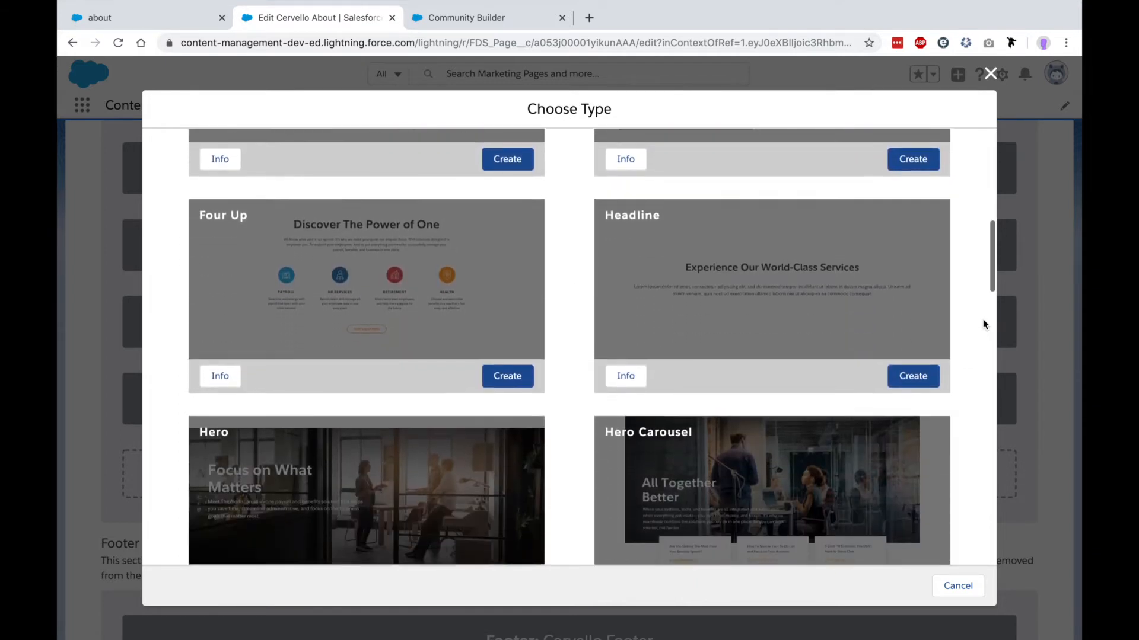
scroll(983, 323, "up", 3)
scroll(984, 319, "up", 5)
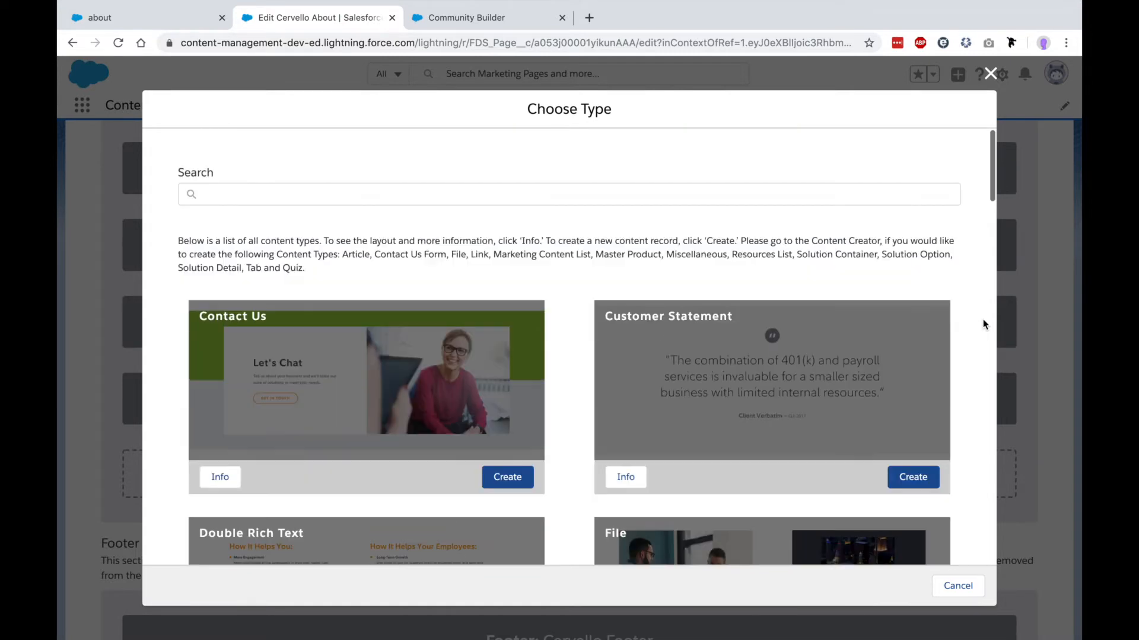
left_click(446, 199)
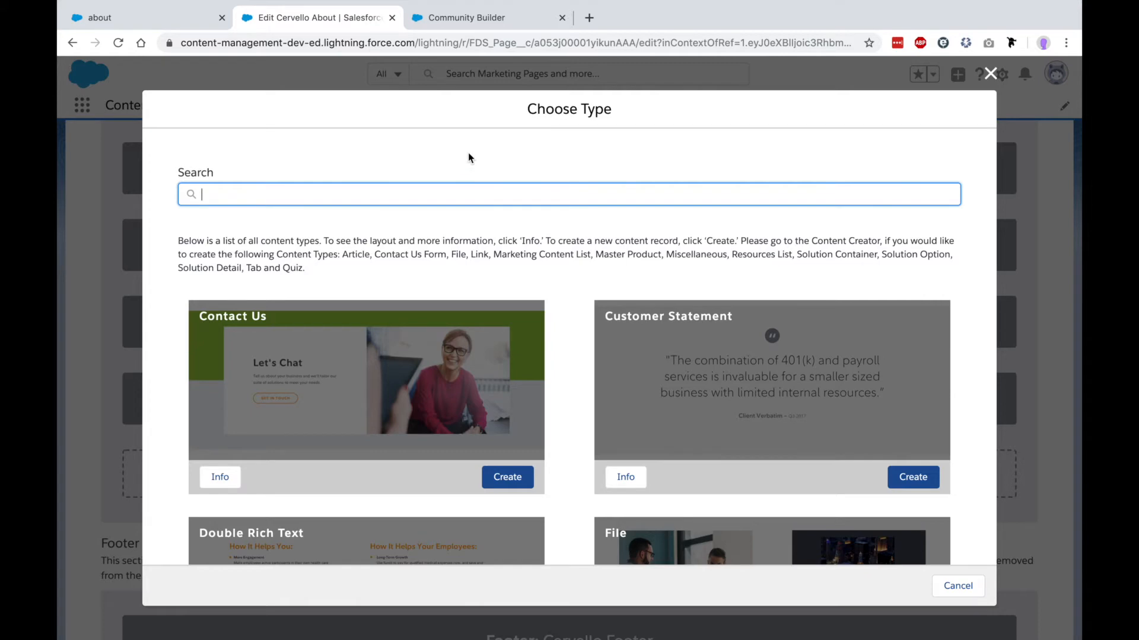
type("I")
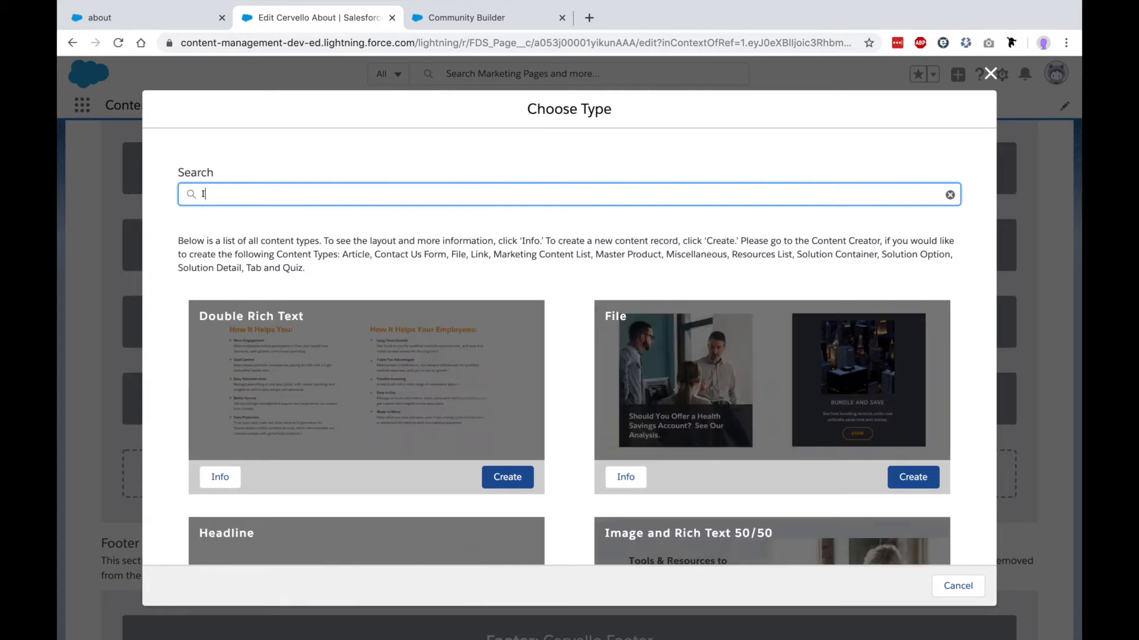
type("mage and Text")
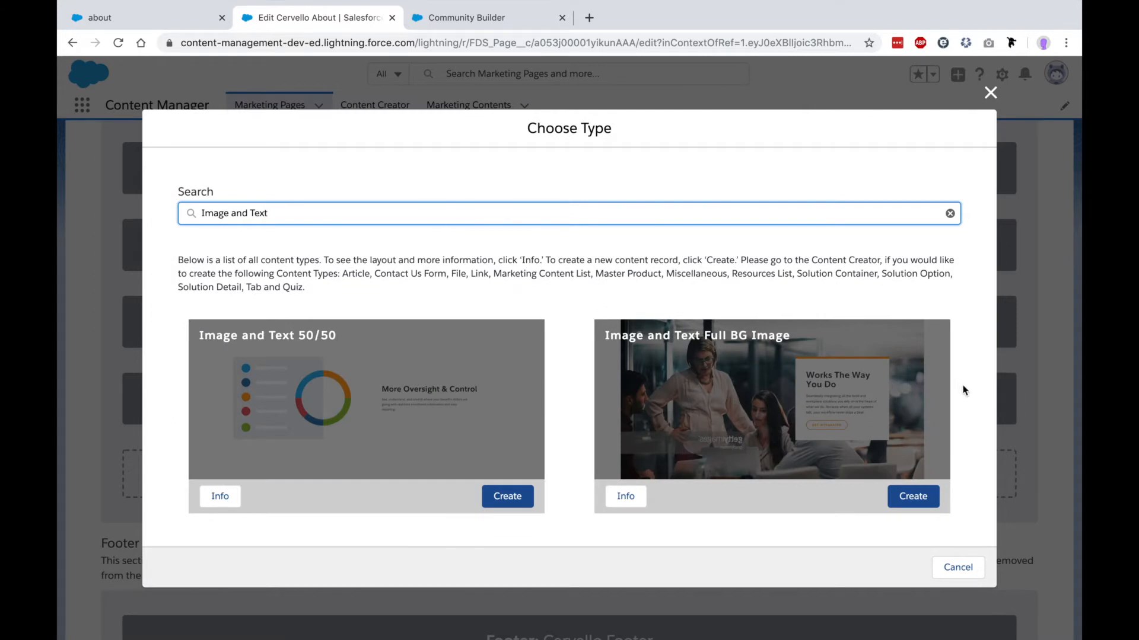
- View the layout preview and description of the Image and Text Full BG Image content type, closing the information when finished
scroll(962, 389, "down", 1)
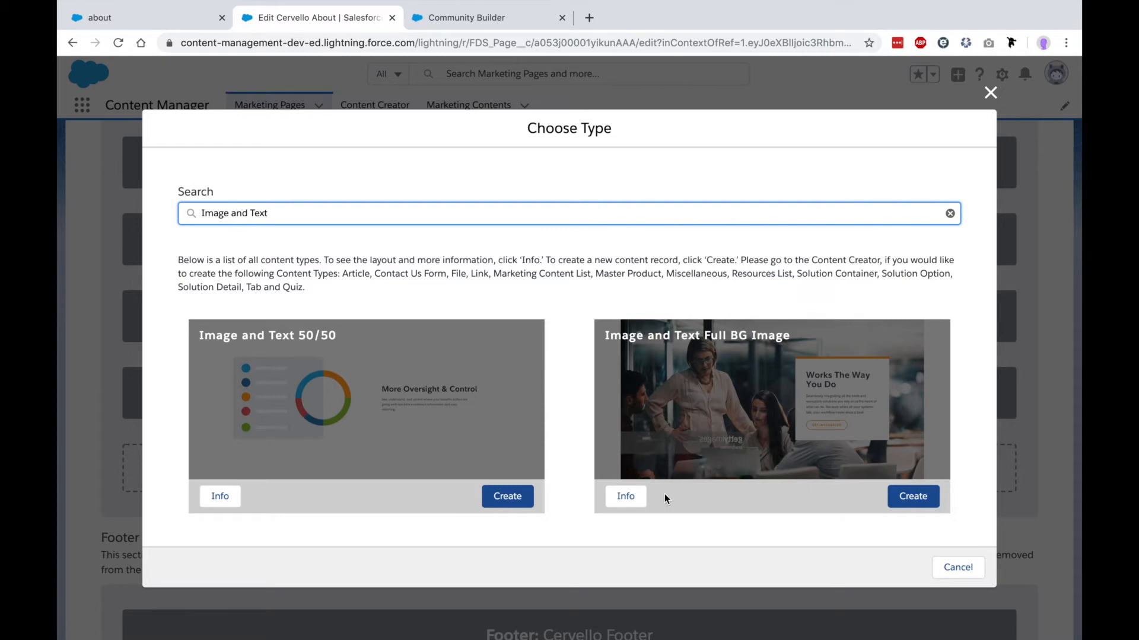
left_click(625, 497)
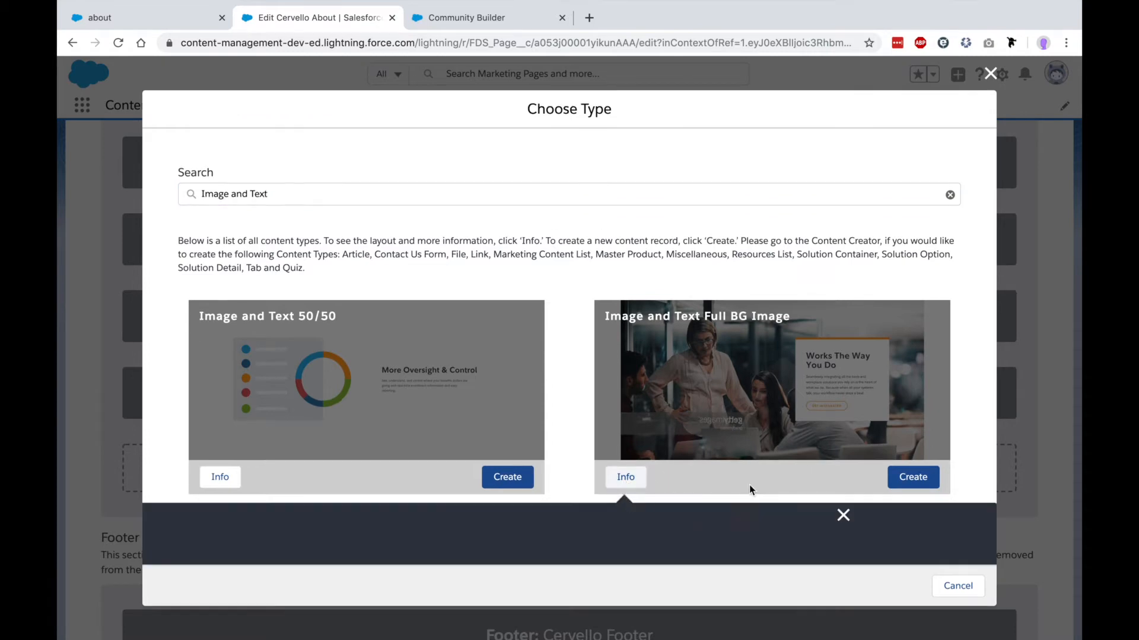
scroll(901, 490, "down", 5)
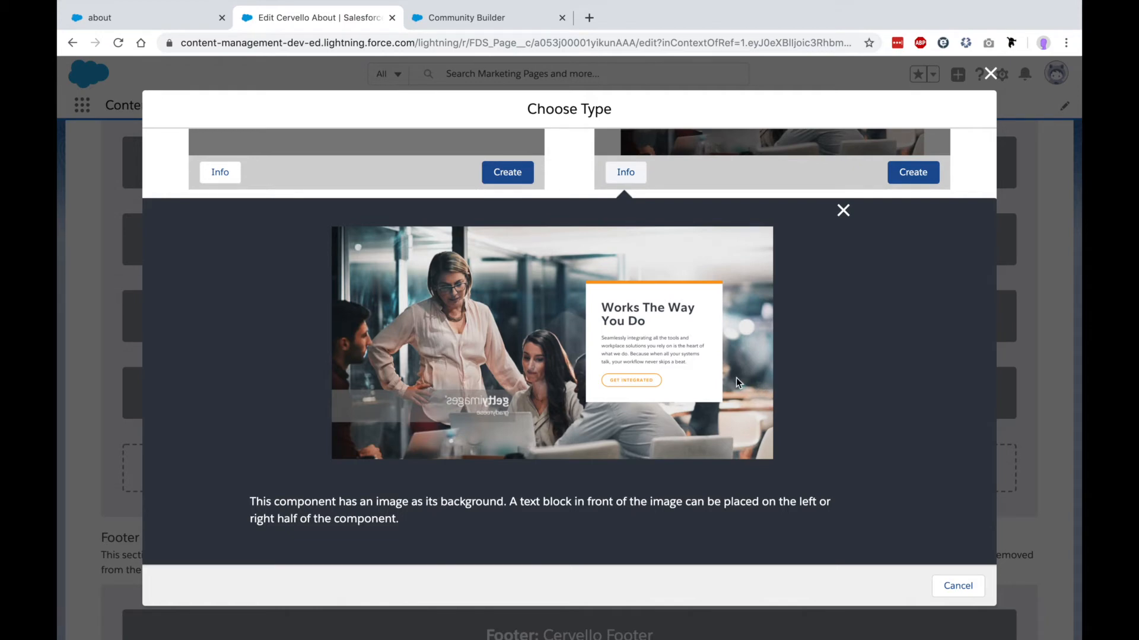
scroll(735, 378, "down", 1)
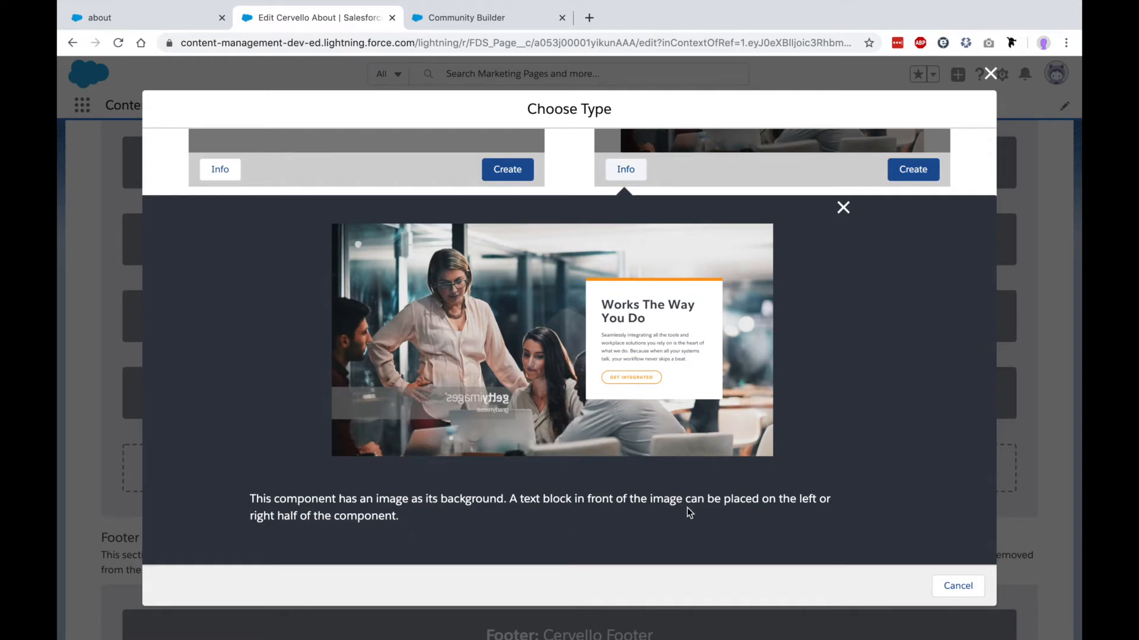
left_click(843, 210)
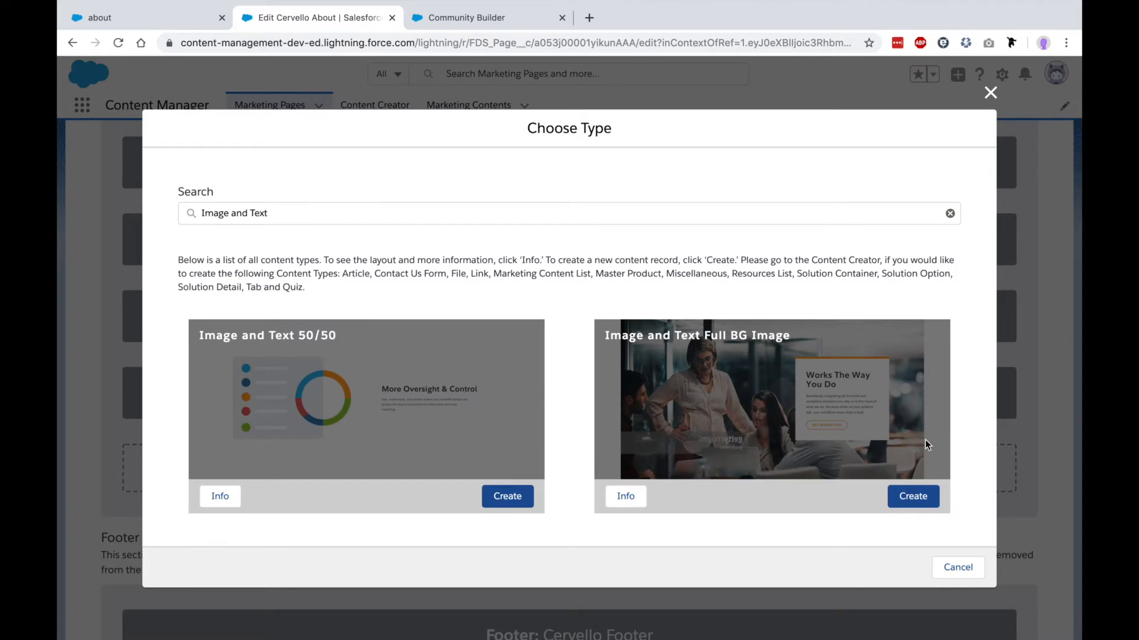
- Start creating an Image and Text Full BG Image content record and review its required fields, marketing flags, and copy and styling options
left_click(929, 500)
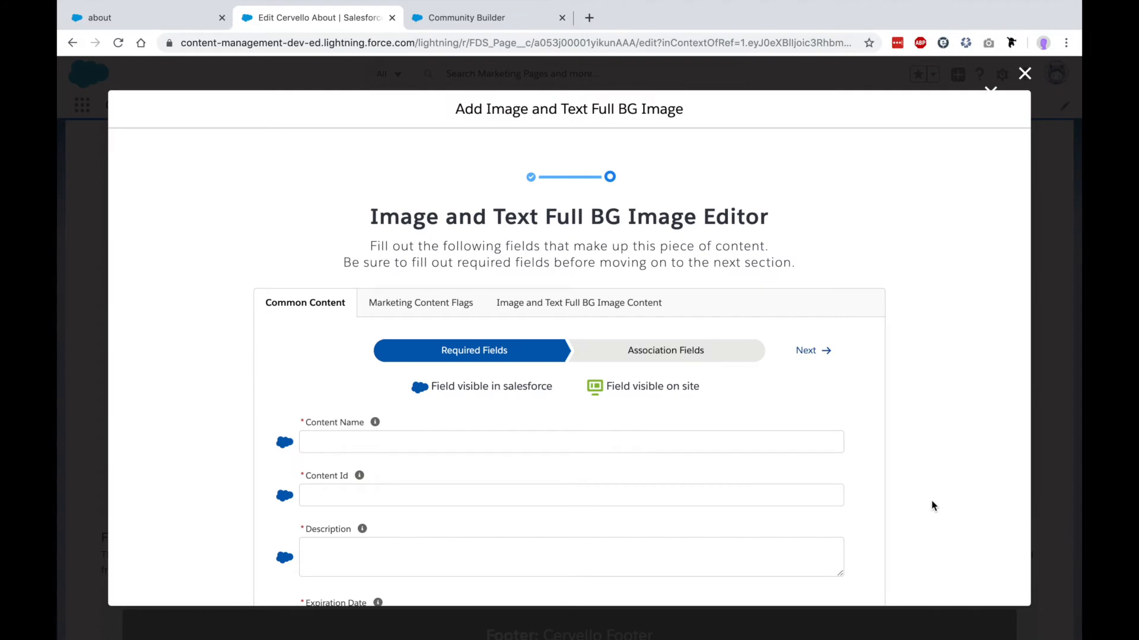
scroll(937, 482, "down", 3)
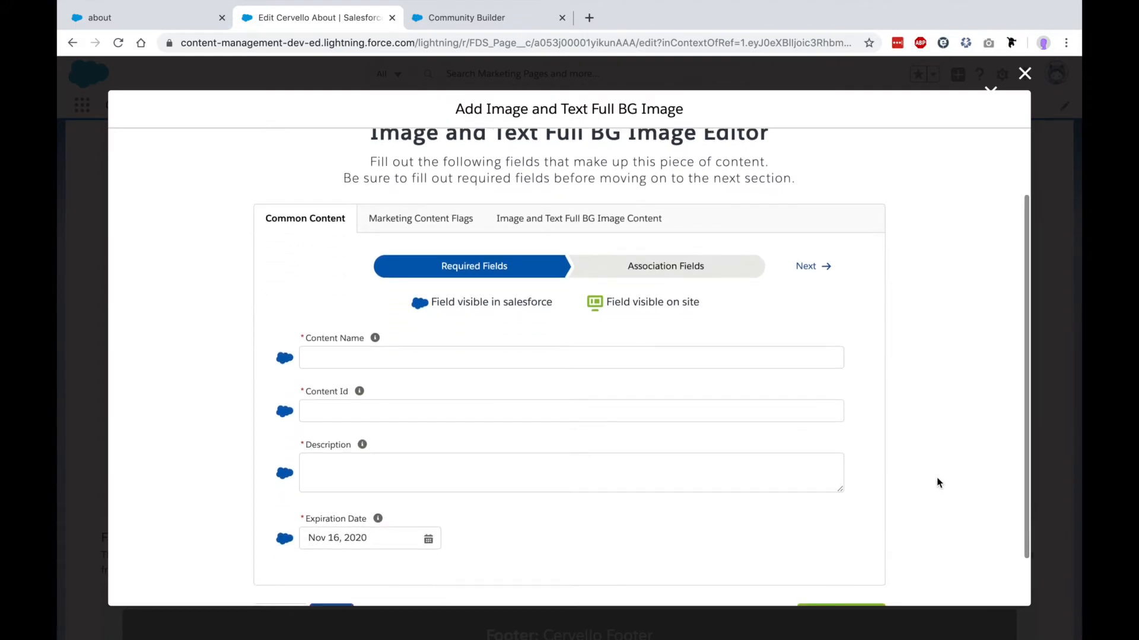
scroll(938, 481, "down", 1)
scroll(938, 481, "down", 1)
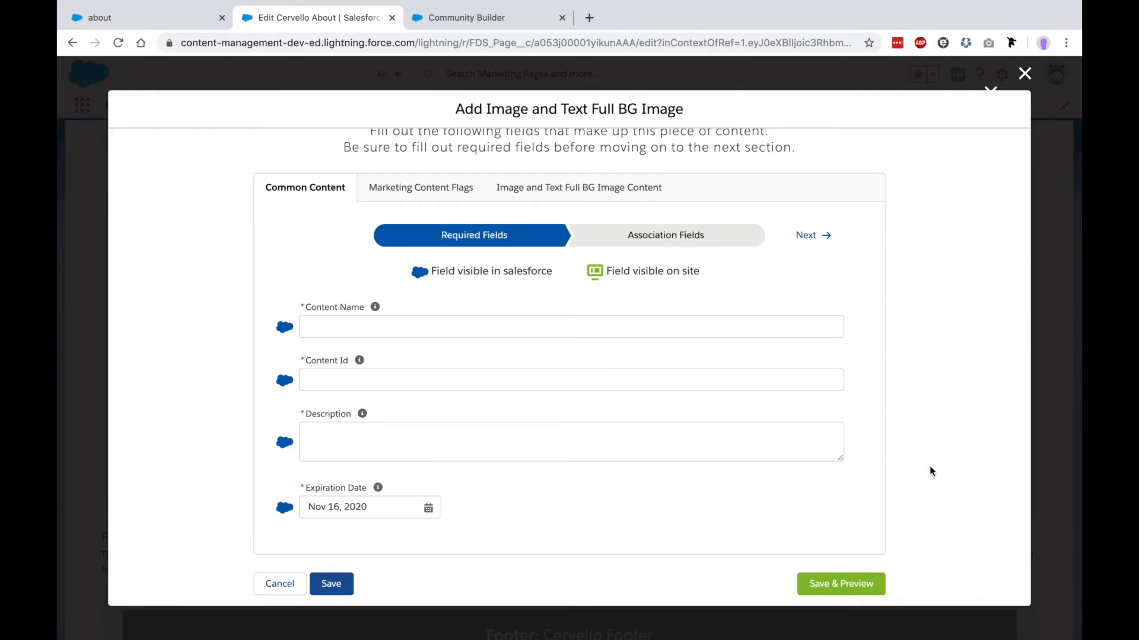
left_click(439, 188)
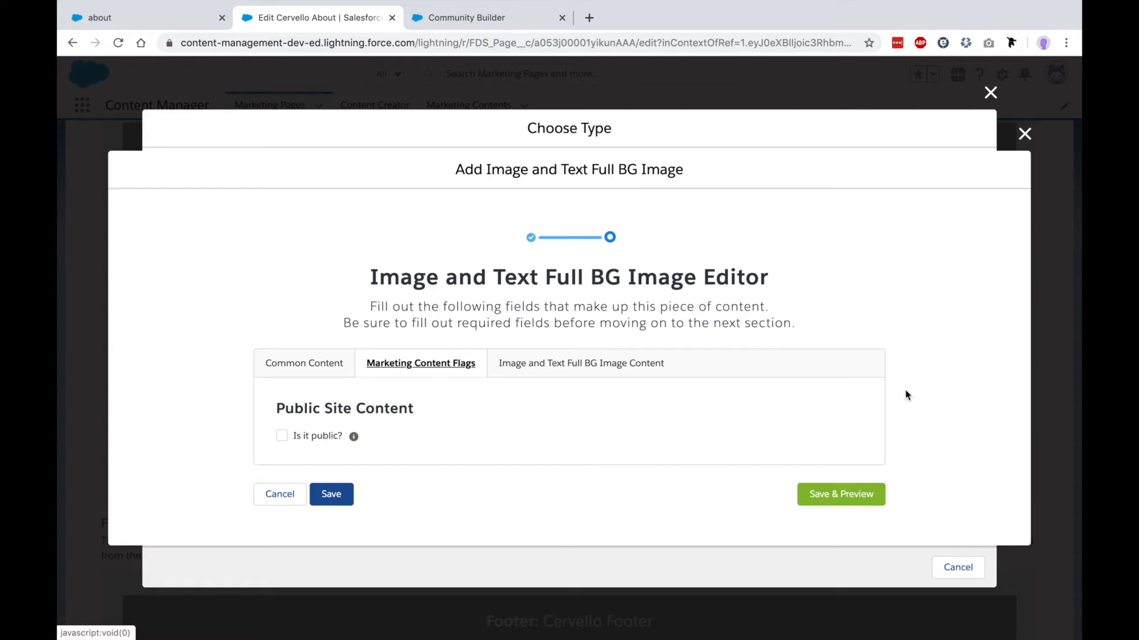
left_click(644, 364)
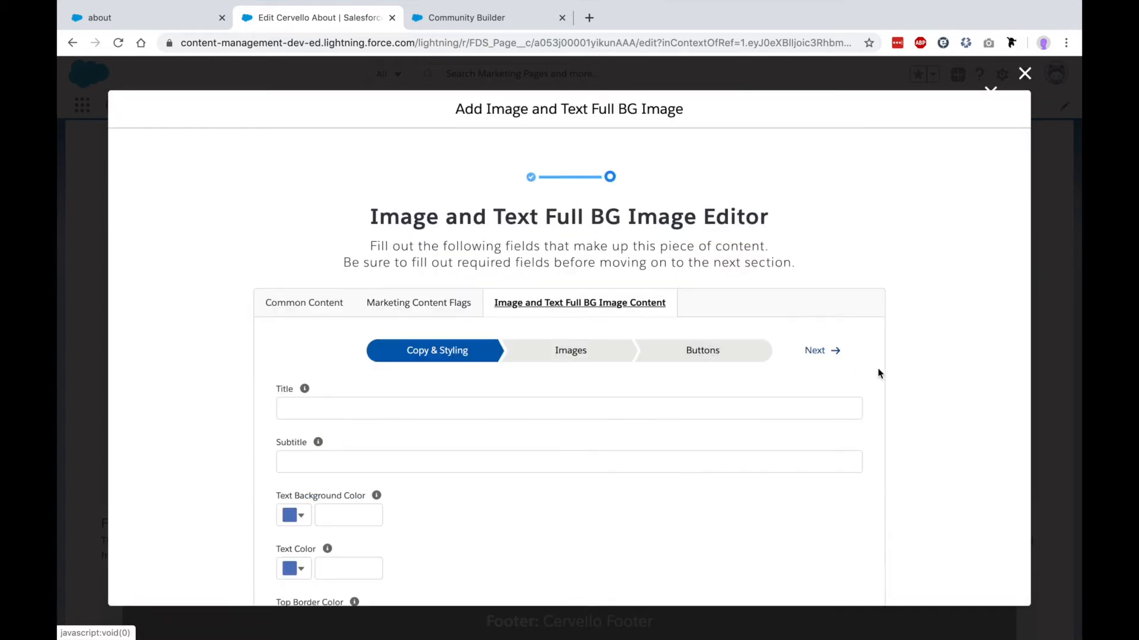
scroll(925, 379, "down", 3)
scroll(932, 386, "down", 1)
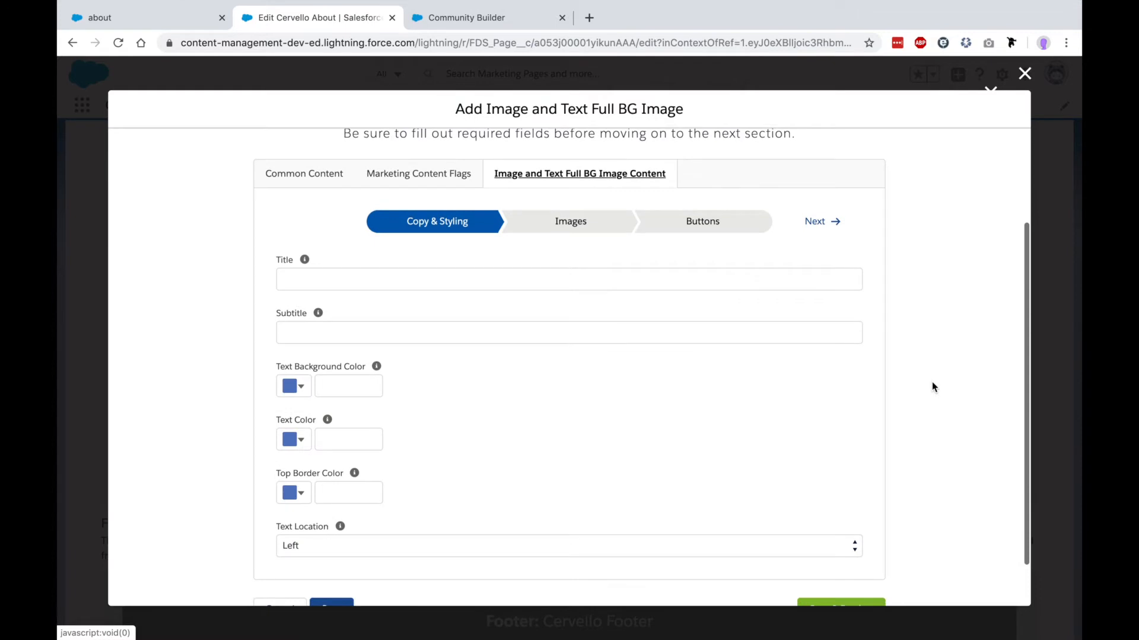
- Name the content "Winning with Data", with the description "Let's Work Together Ready to create something big? Work with us, and we promise you'll be blown away."
left_click(298, 187)
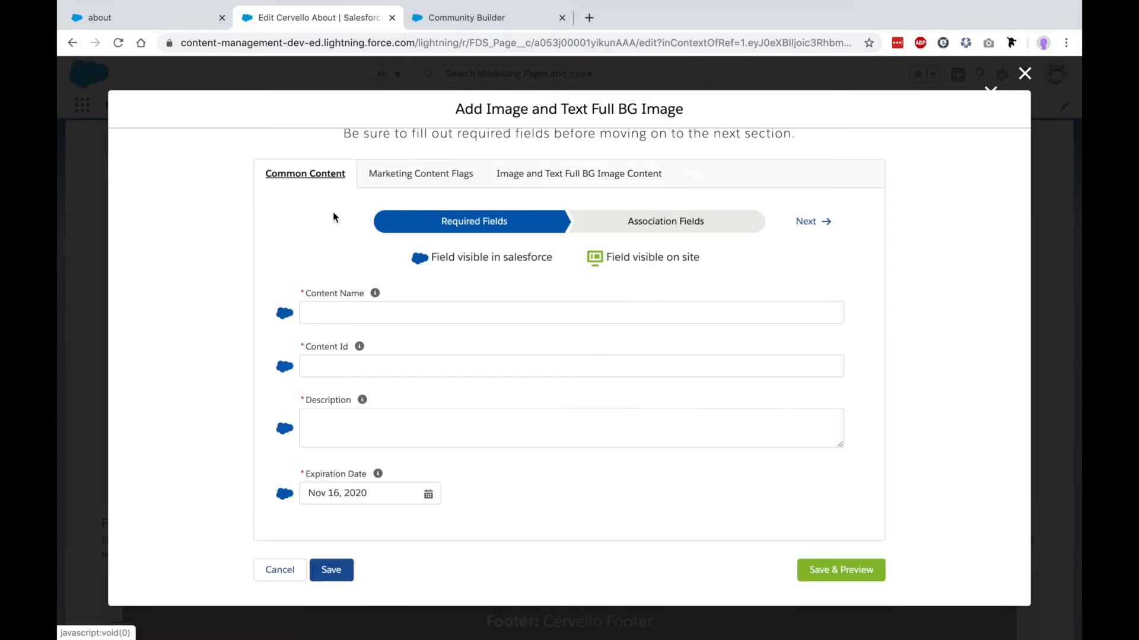
left_click(376, 317)
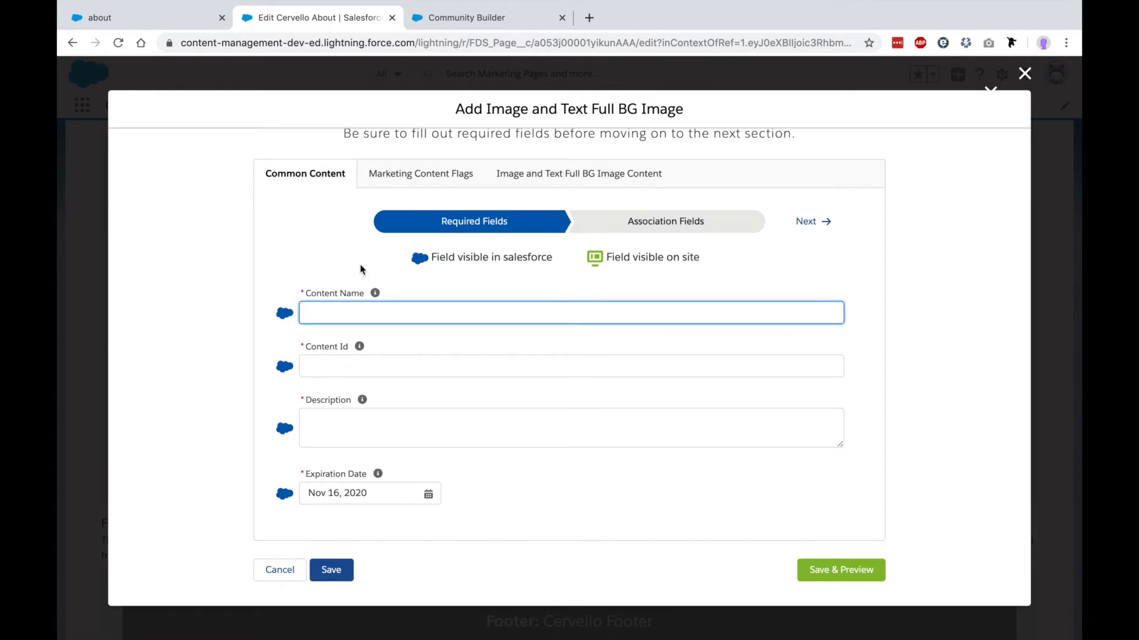
type("Winning with Data")
left_click(467, 364)
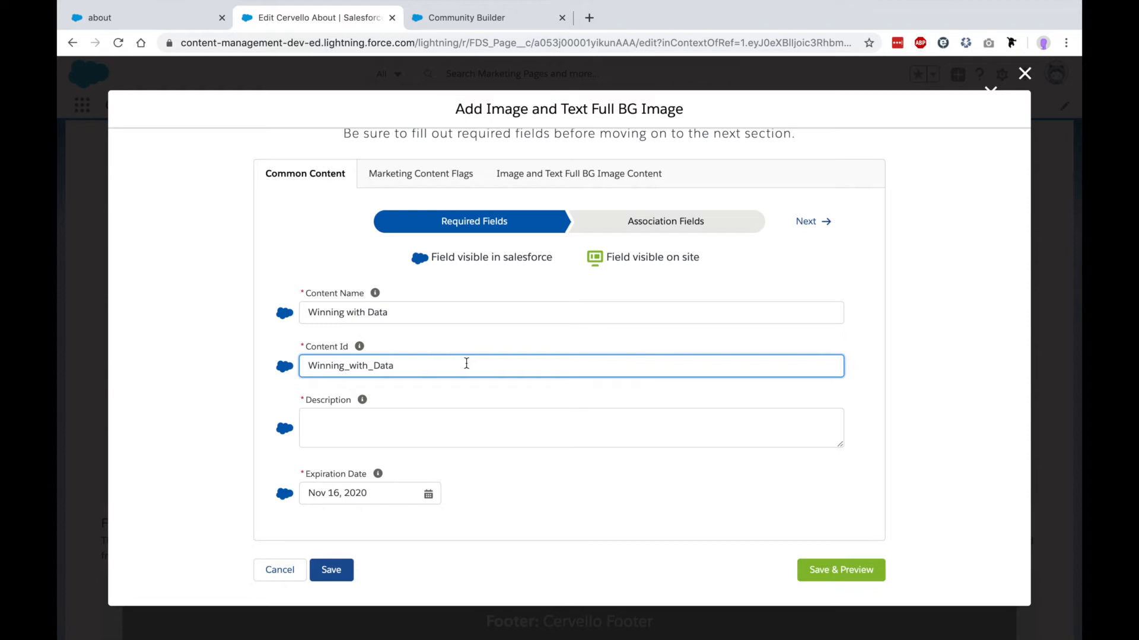
left_click(454, 427)
type("Let's Work Together Ready to create something big? Work with us, and we promise you'll be blown away.")
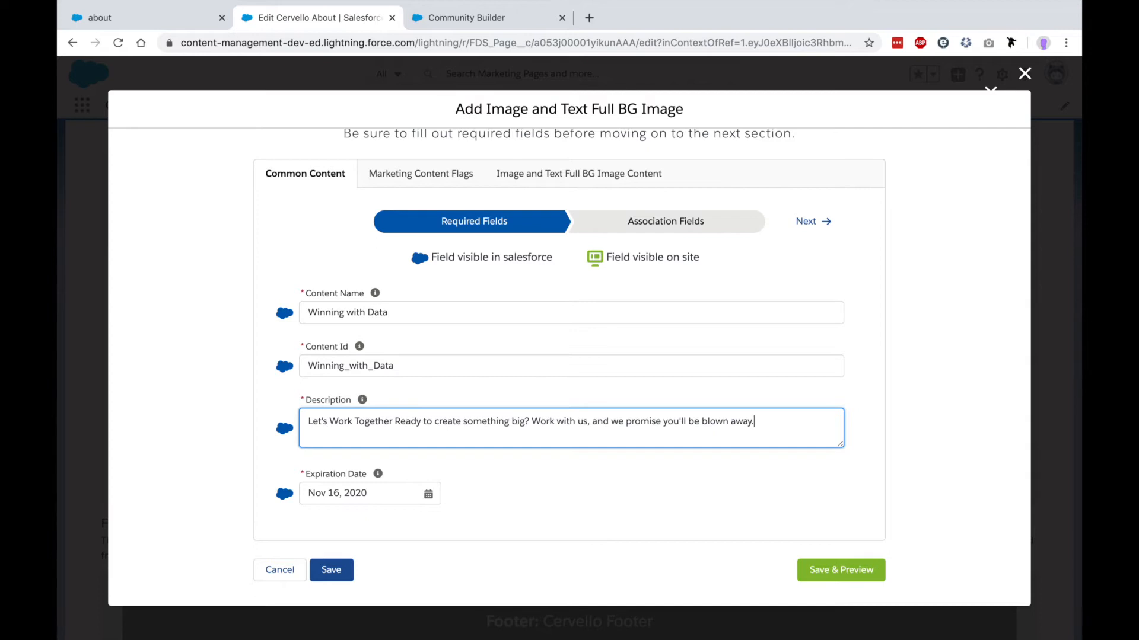
- Mark the content record as public and set its displayed title to "Winning with Data"
left_click(403, 181)
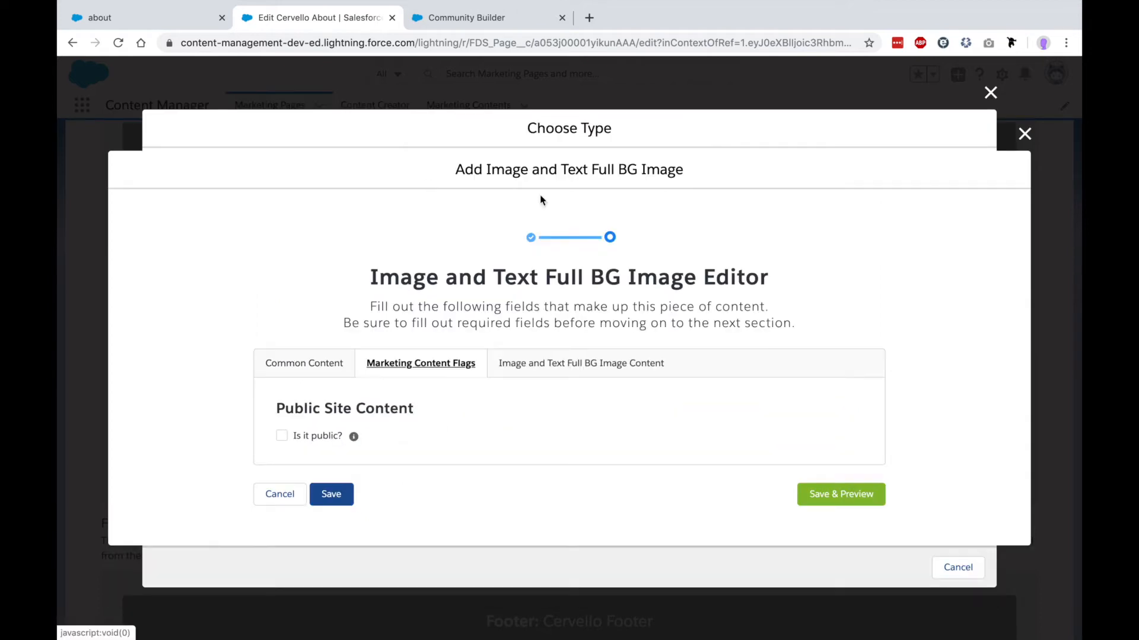
left_click(281, 436)
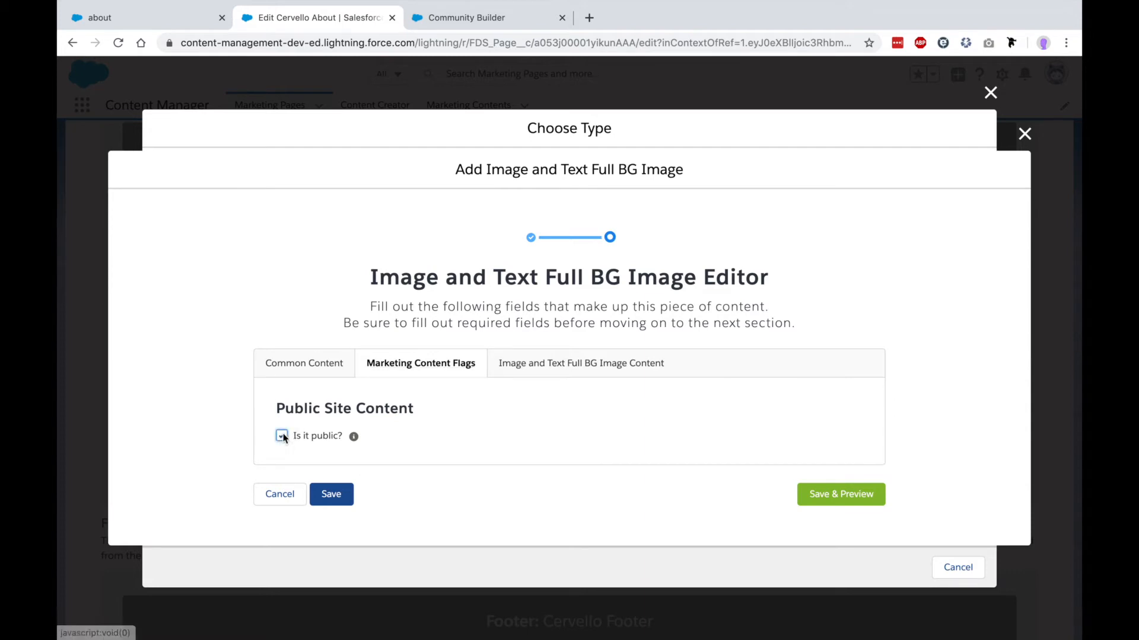
left_click(569, 367)
scroll(904, 382, "down", 2)
scroll(905, 381, "down", 2)
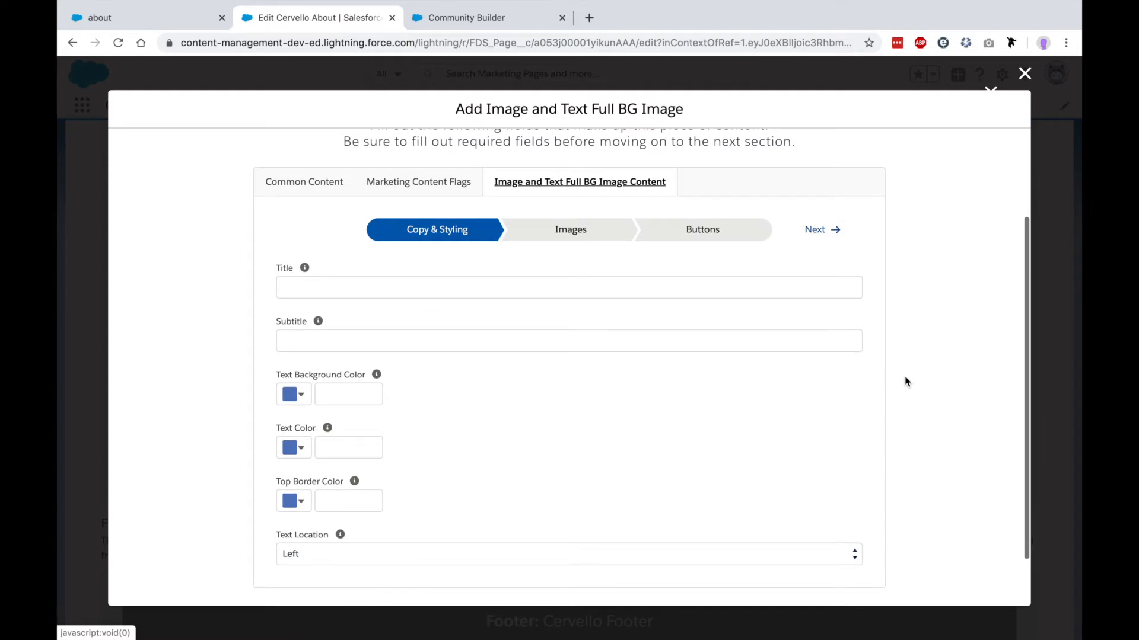
scroll(905, 381, "down", 1)
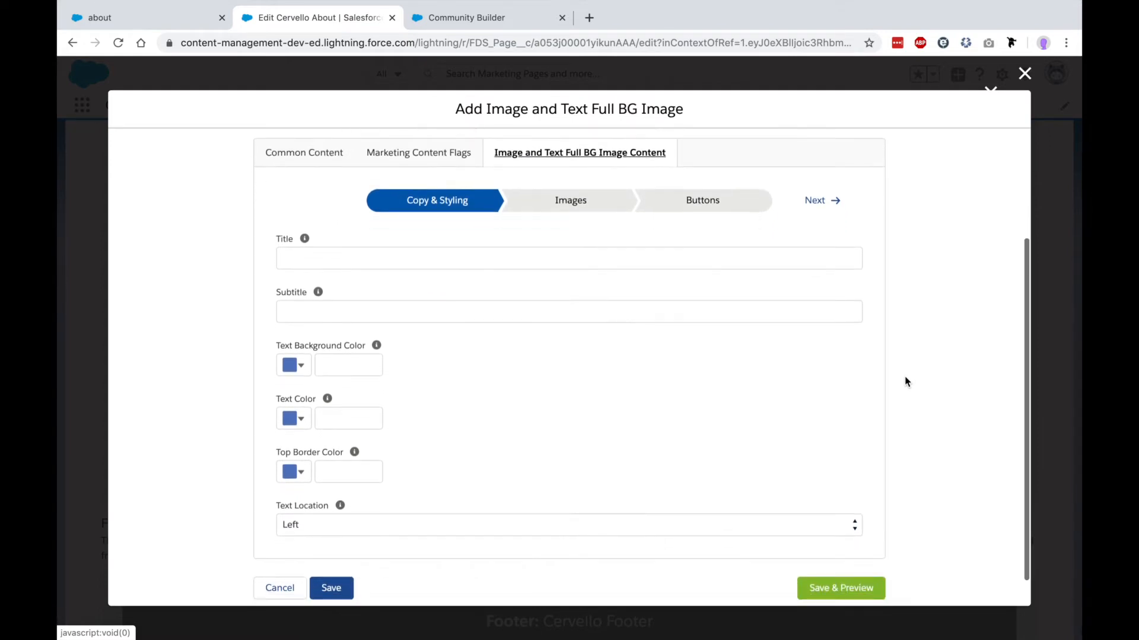
left_click(384, 261)
type("Winning with Data")
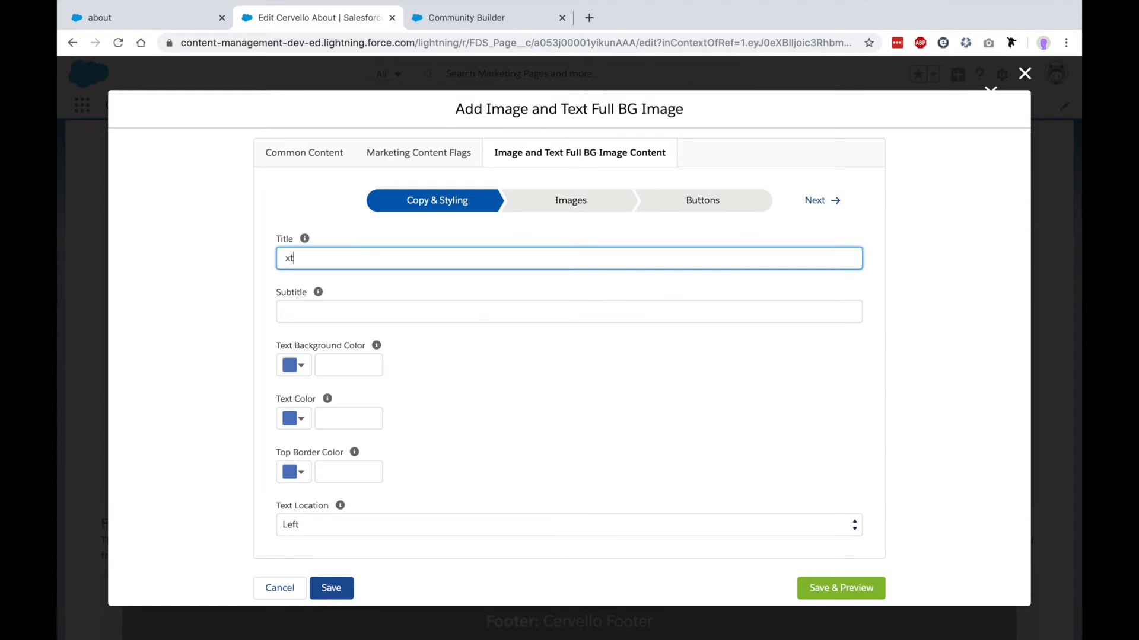
- Fill the subtitle with the copied passage that begins "We see technology as a great enabler for driving business results"
left_click(343, 309)
type("and")
key("BackSpace")
key("BackSpace")
key("BackSpace")
key("ctrl+v")
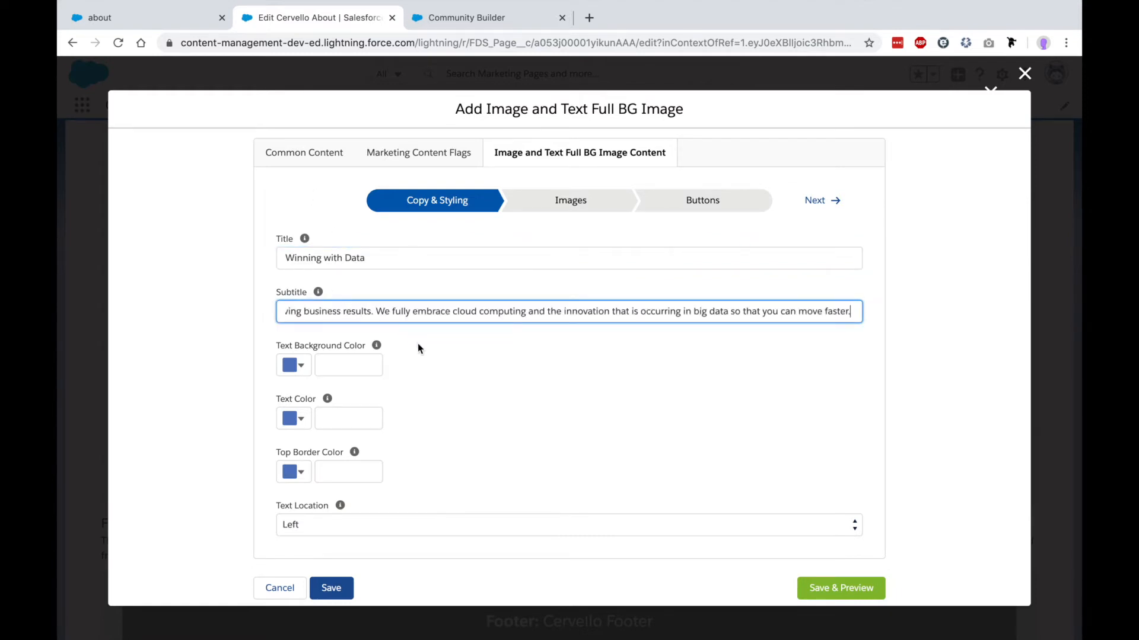
- Set the block's text background color to white (#FFFFFF) and its text color to #323842
scroll(416, 352, "down", 1)
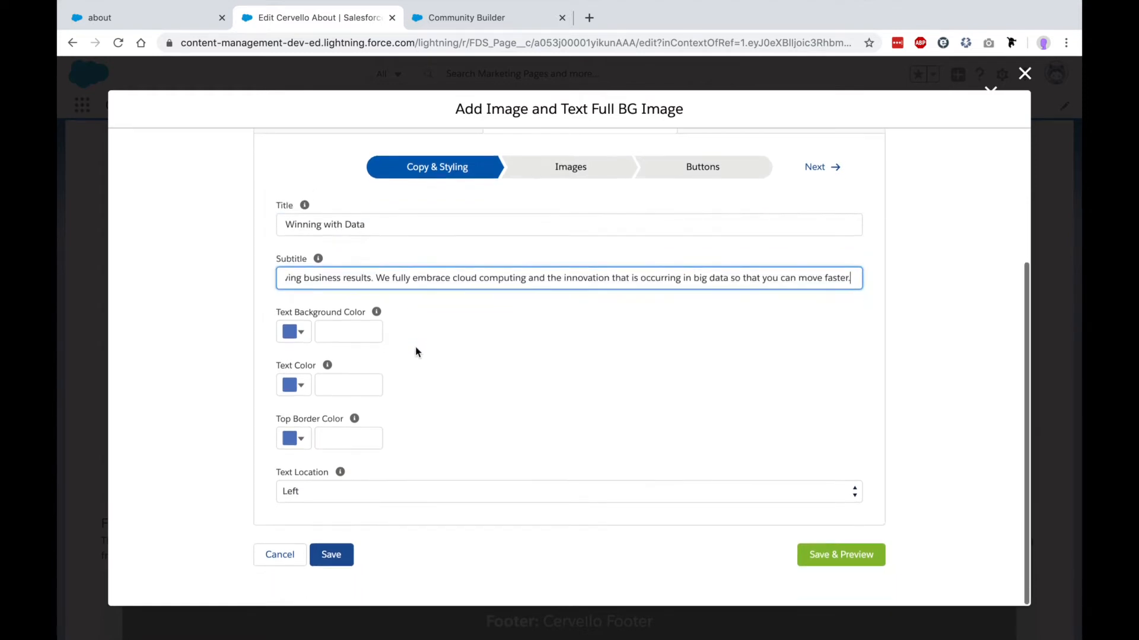
left_click(329, 333)
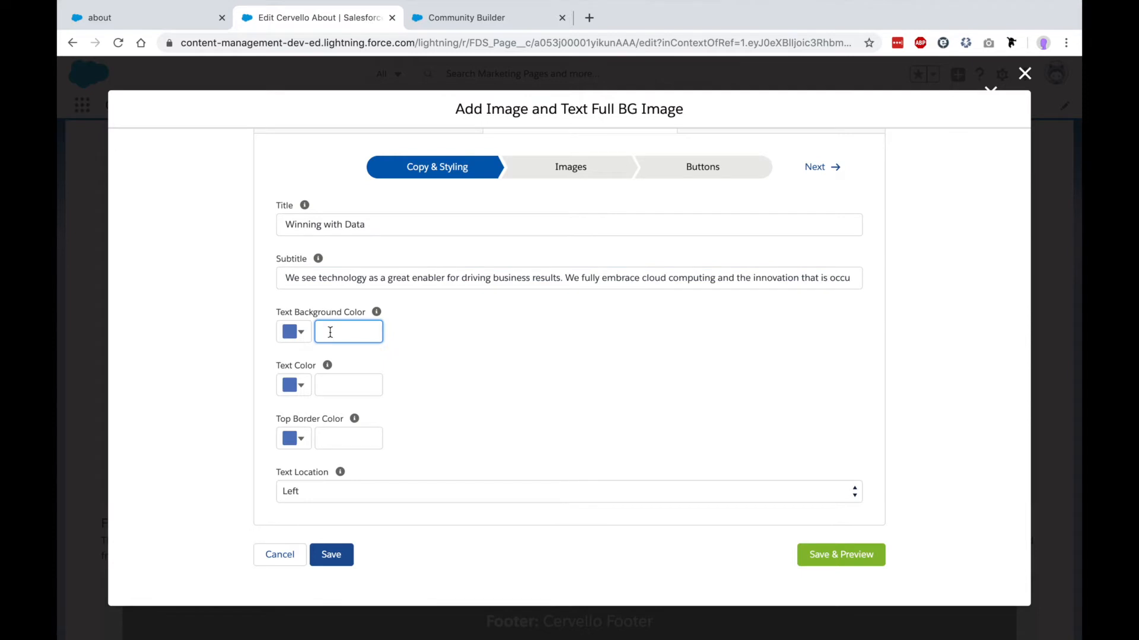
left_click(302, 336)
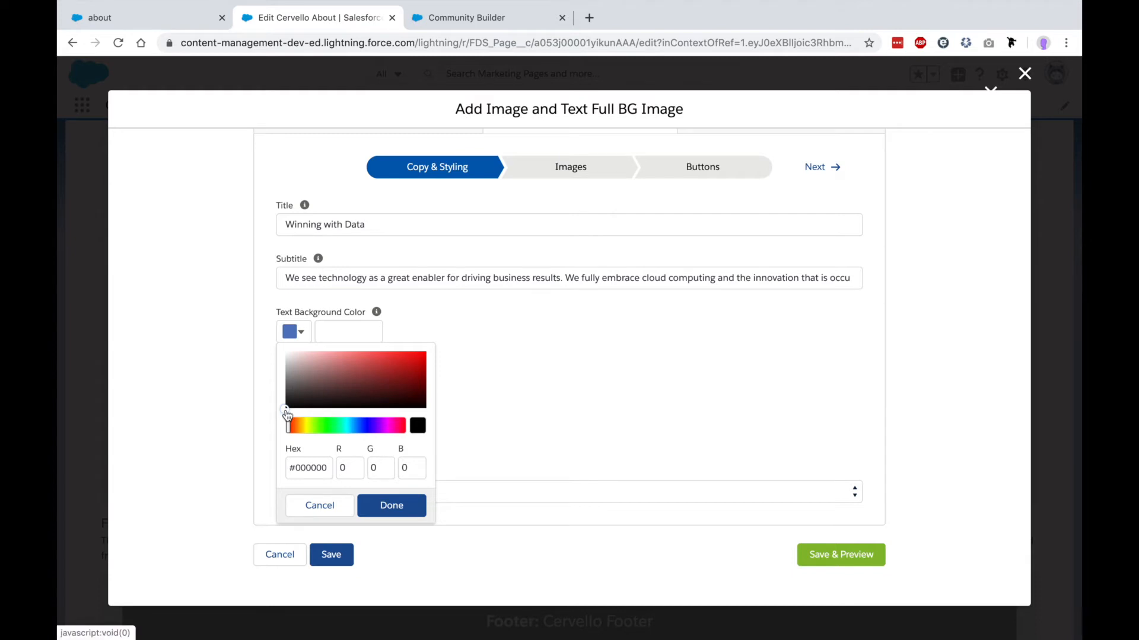
left_click_drag(286, 413, 280, 350)
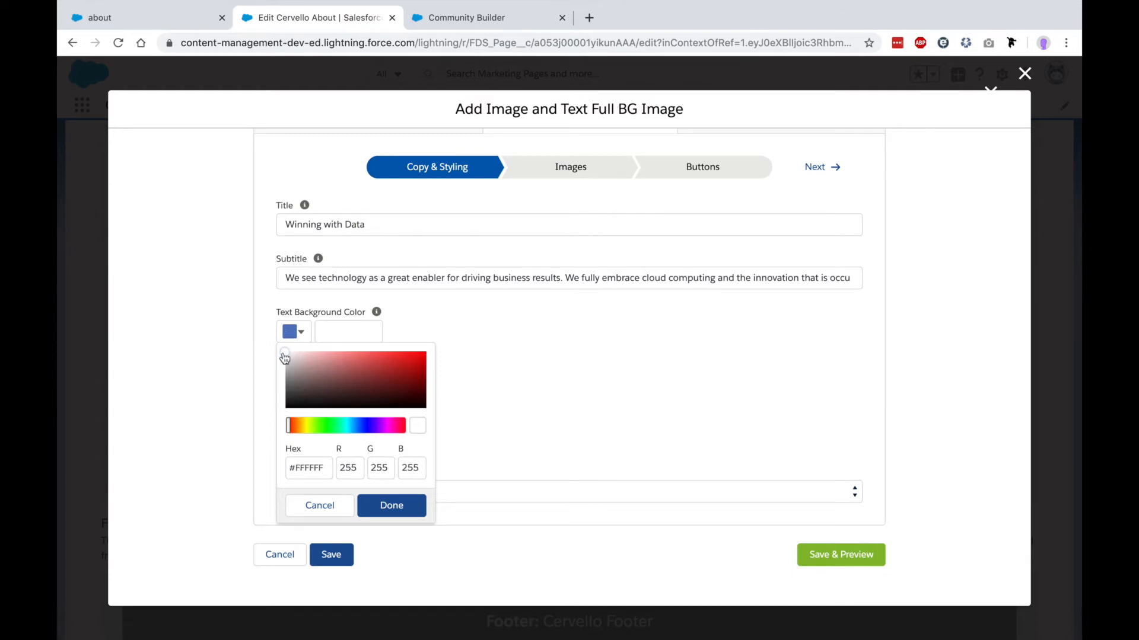
left_click(389, 509)
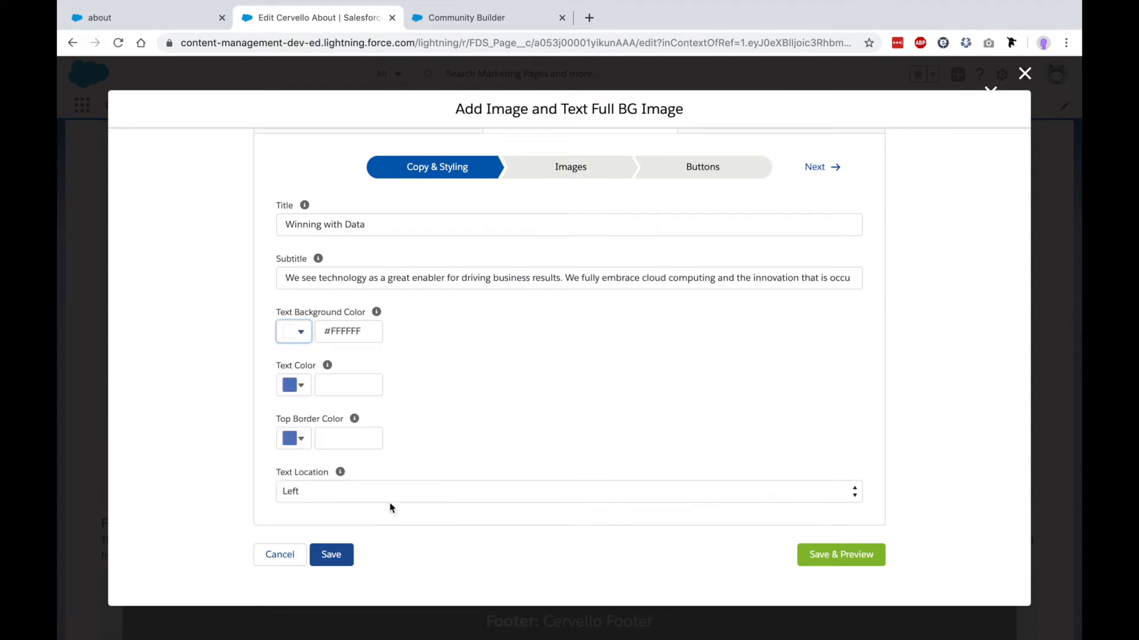
left_click(330, 385)
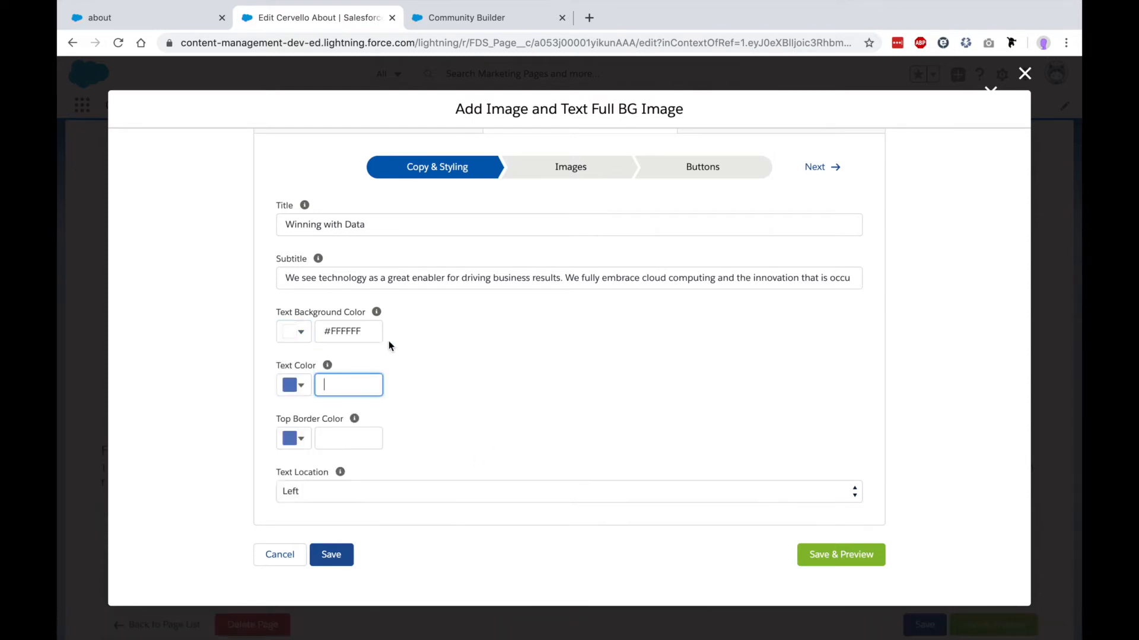
type("#323842")
- Set the block's top border color to #F58220 and its text location to Right
left_click(363, 439)
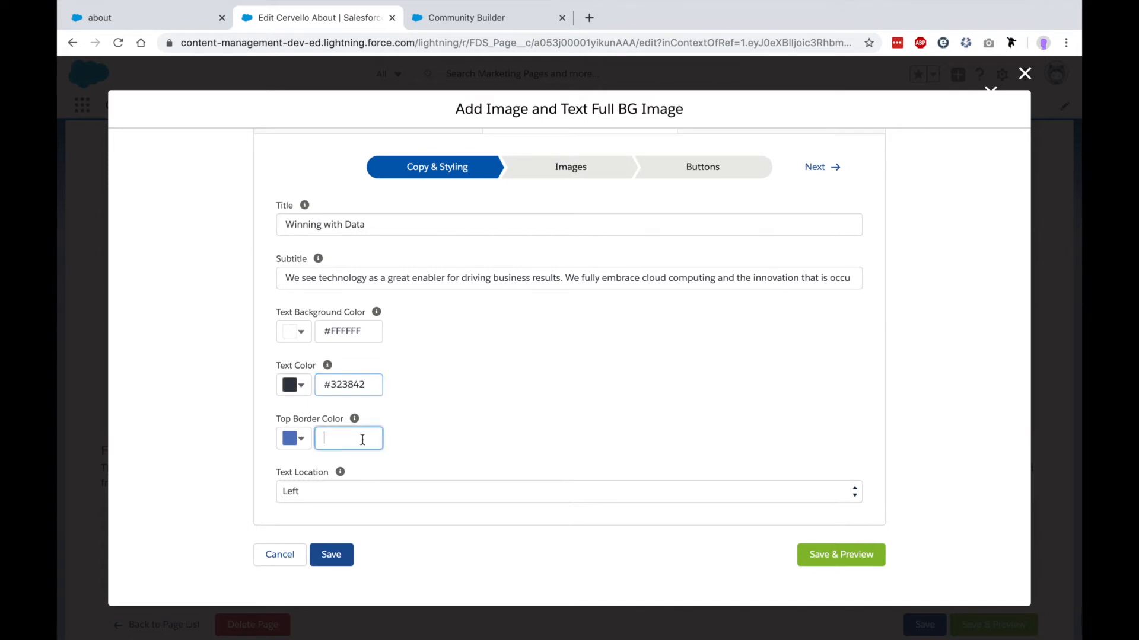
type("#")
key("BackSpace")
type("#F58220")
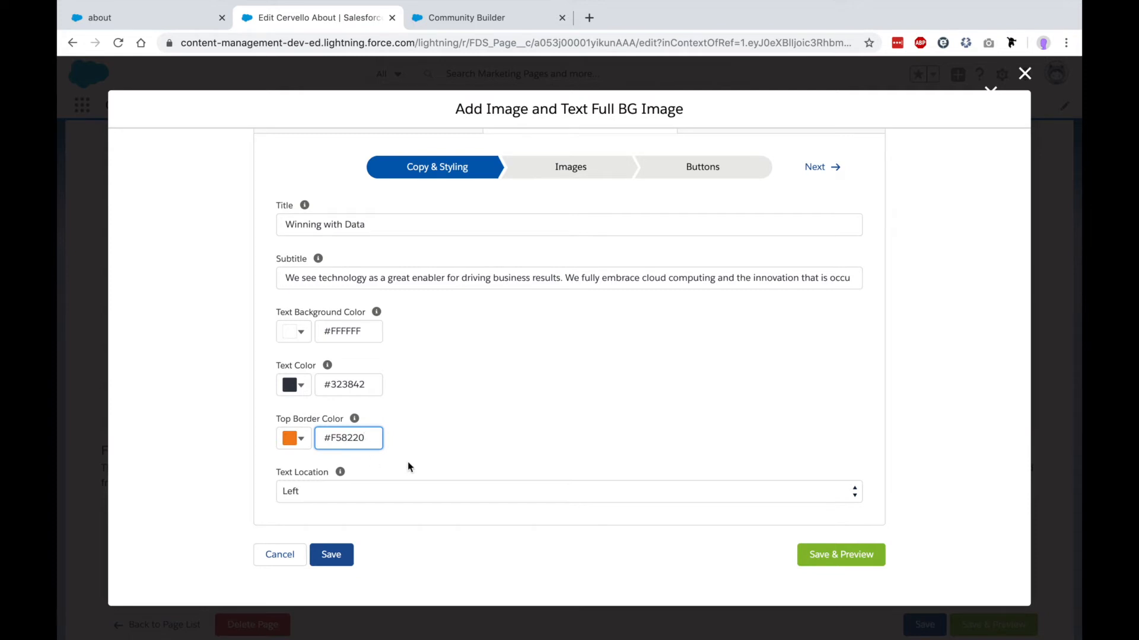
left_click(405, 498)
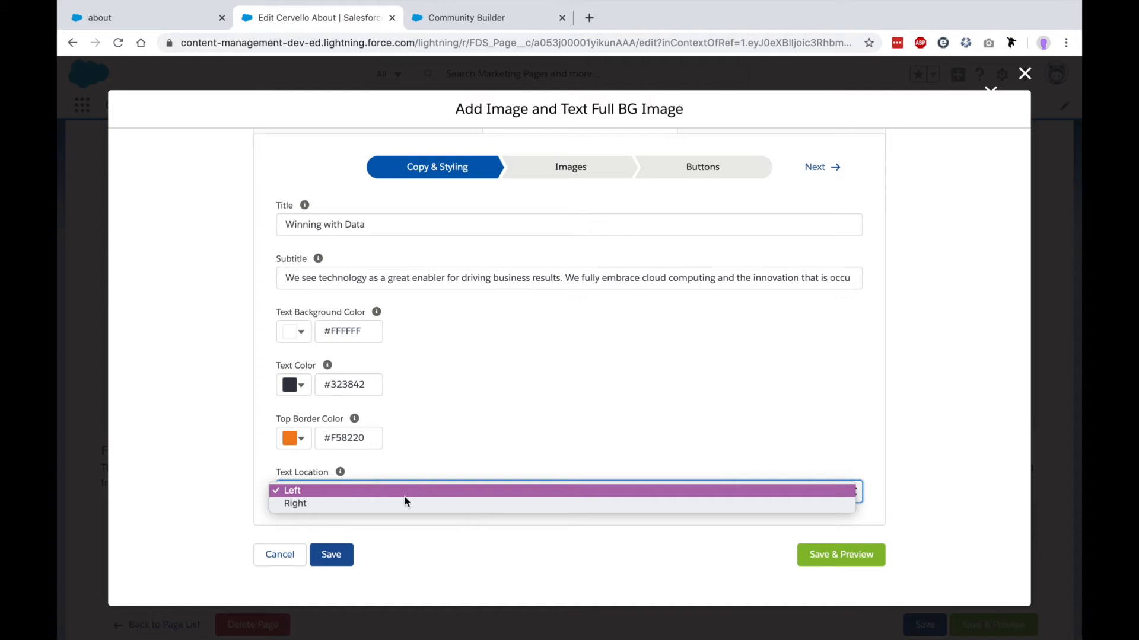
left_click(403, 505)
- Upload austin-distel-wD1LRb9OeEo-unsplash from the Demo folder as the block's desktop image
left_click(572, 170)
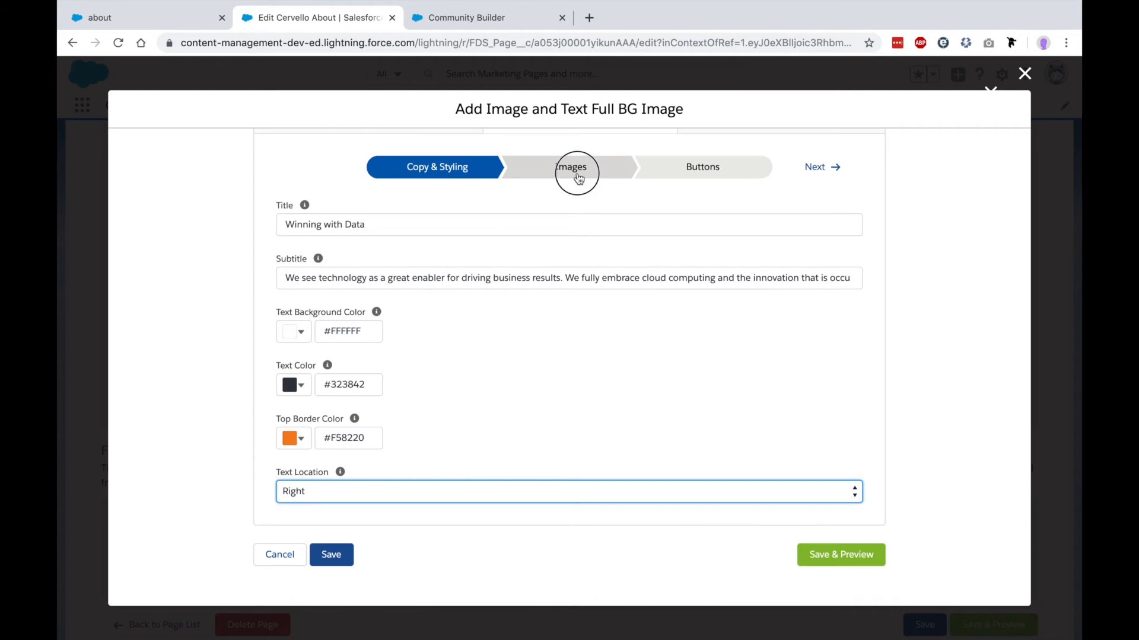
left_click(389, 428)
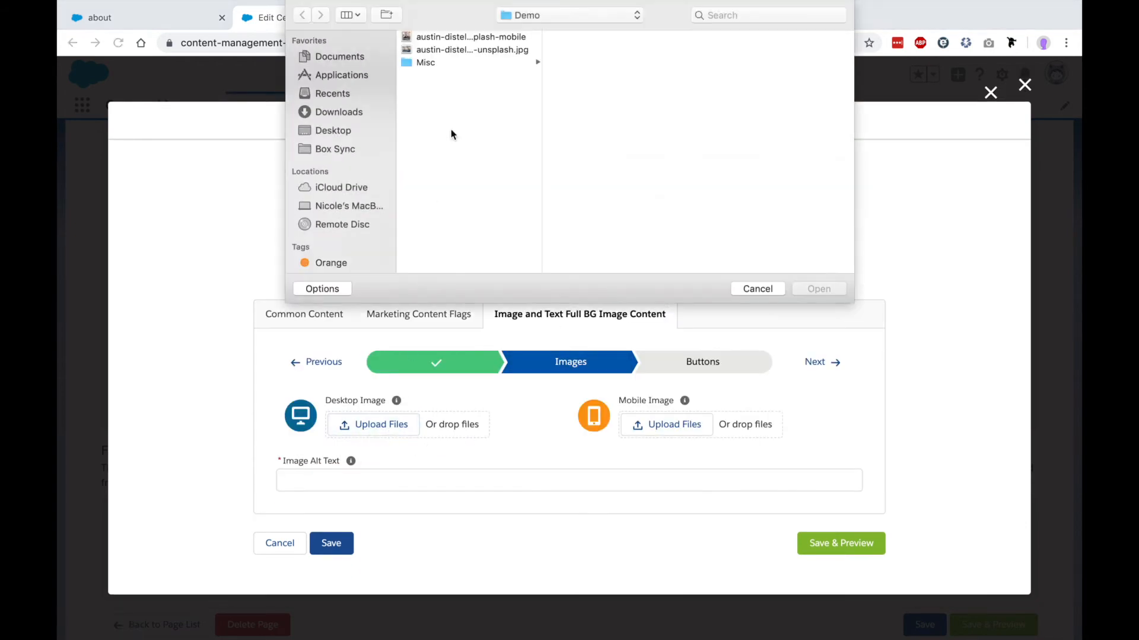
left_click(477, 49)
left_click(822, 289)
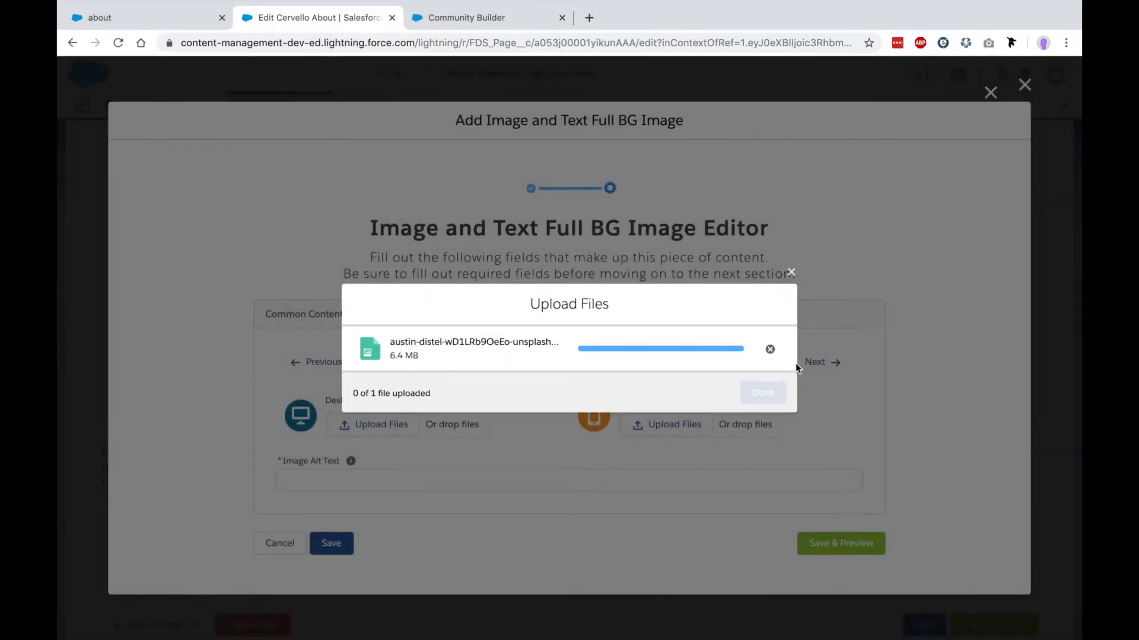
left_click(764, 393)
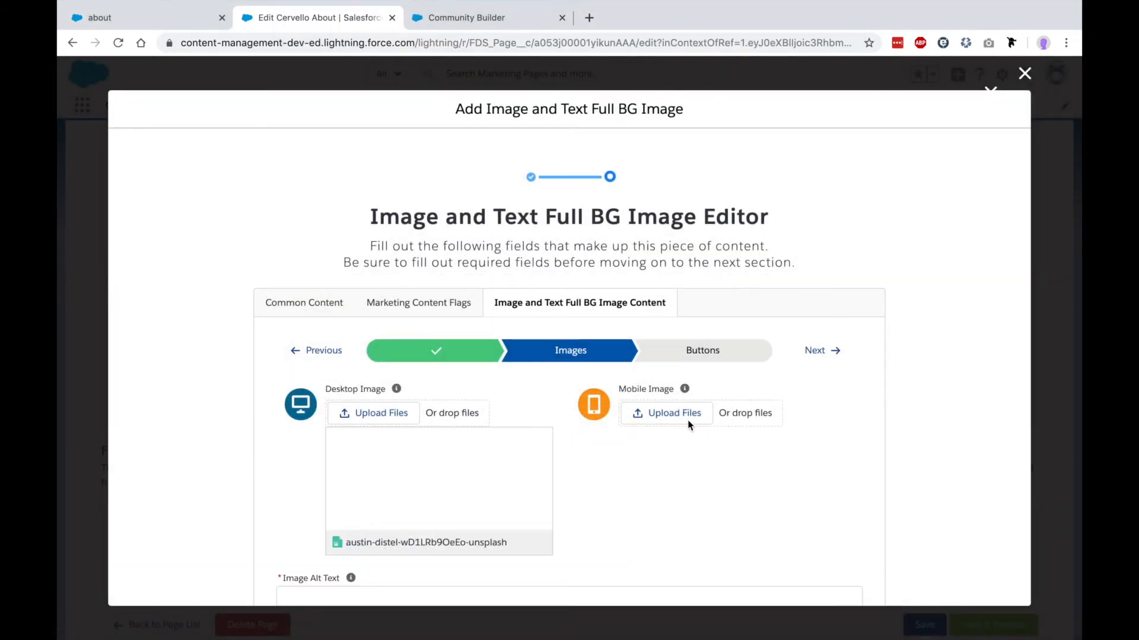
- Upload austin-distel-wD1LRb9OeEo-unsplash-mobile as the mobile image and set the image alt text to "Group of men around white board"
scroll(688, 420, "down", 3)
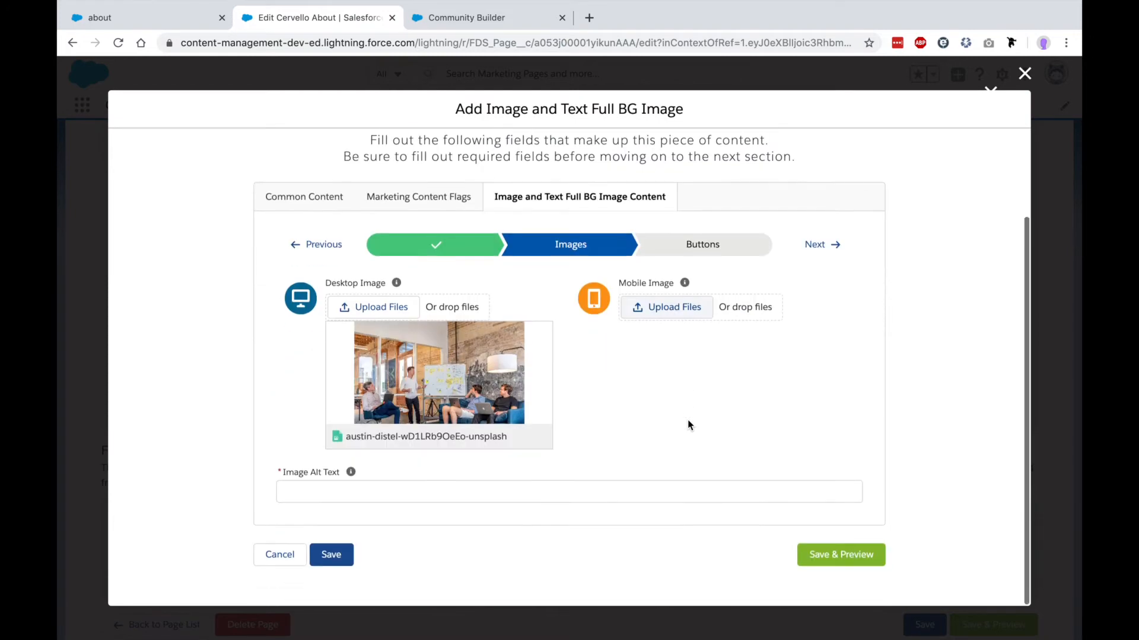
left_click(656, 313)
left_click(500, 36)
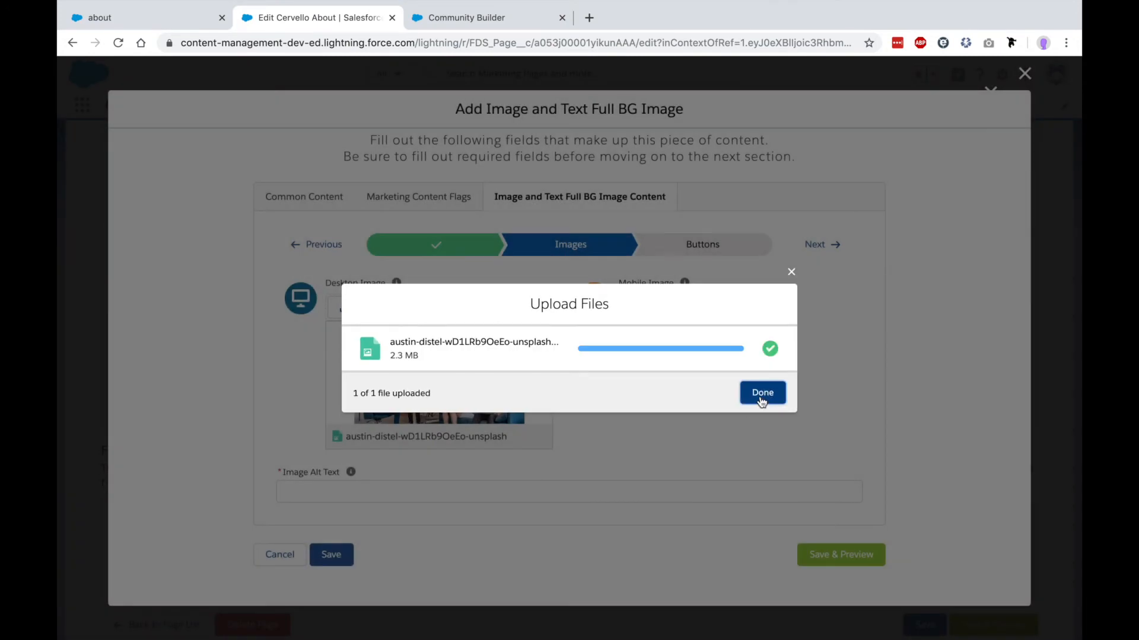
left_click(761, 402)
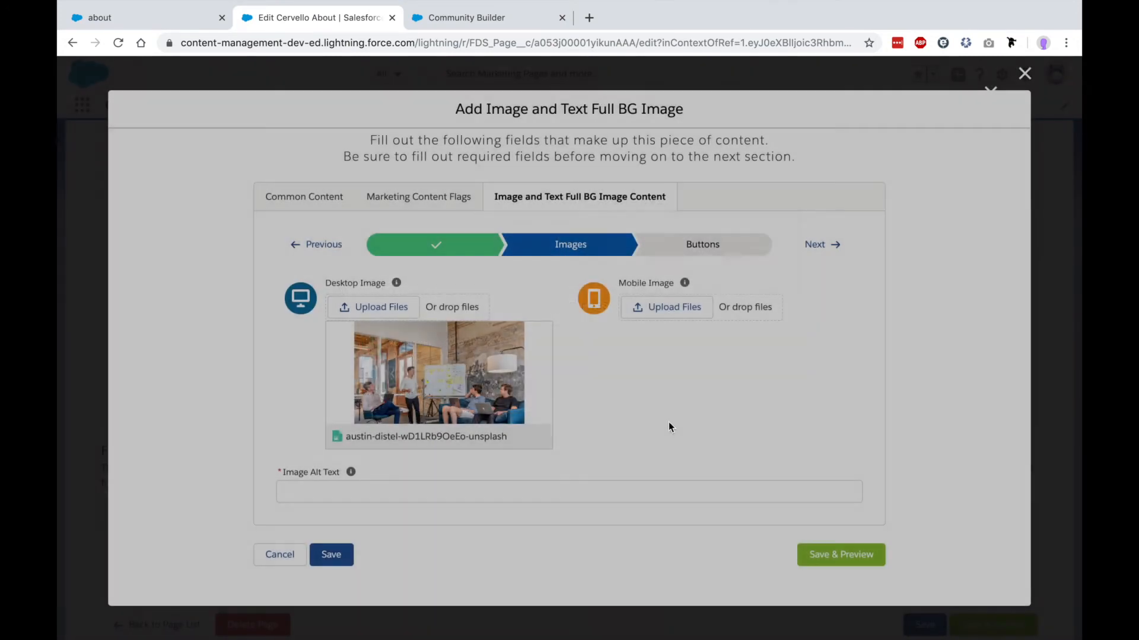
left_click(384, 492)
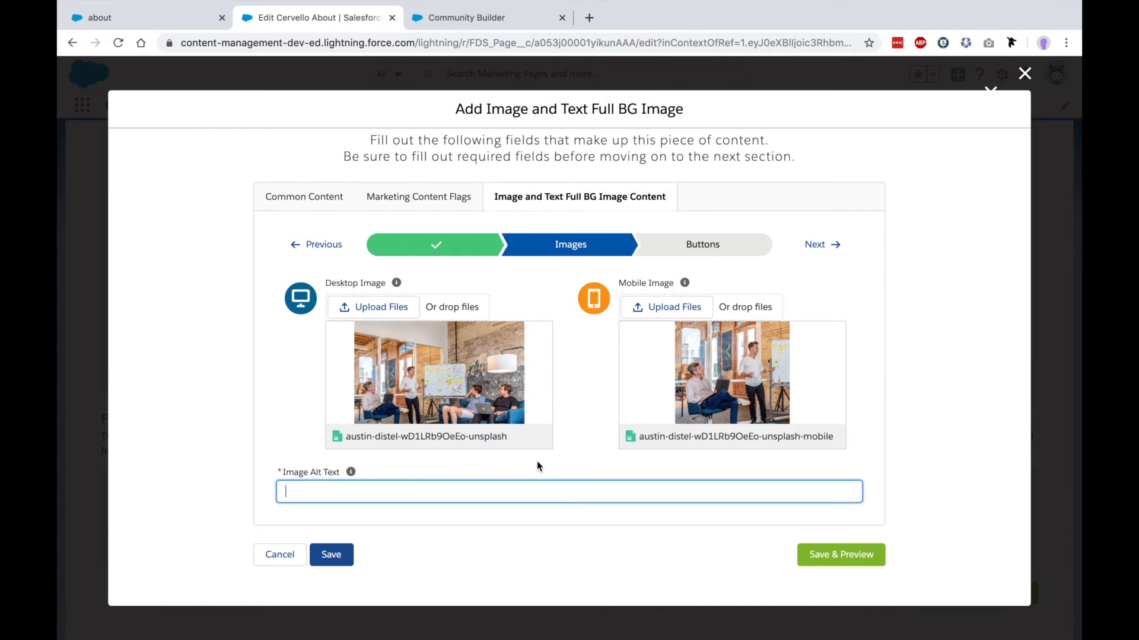
type("Group of men around white board")
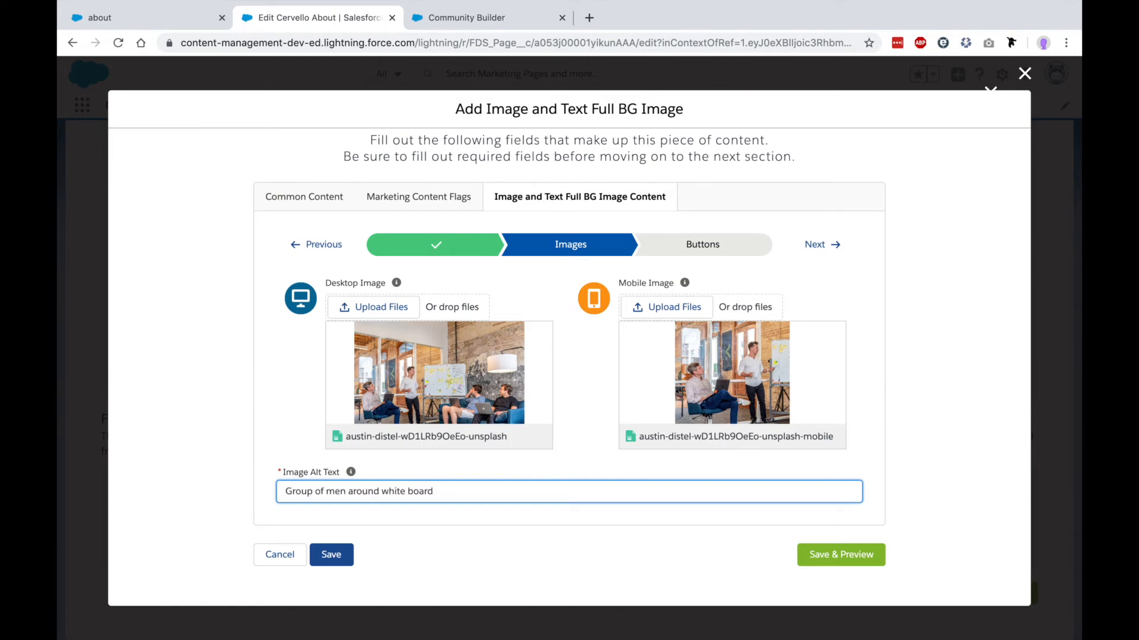
left_click(709, 245)
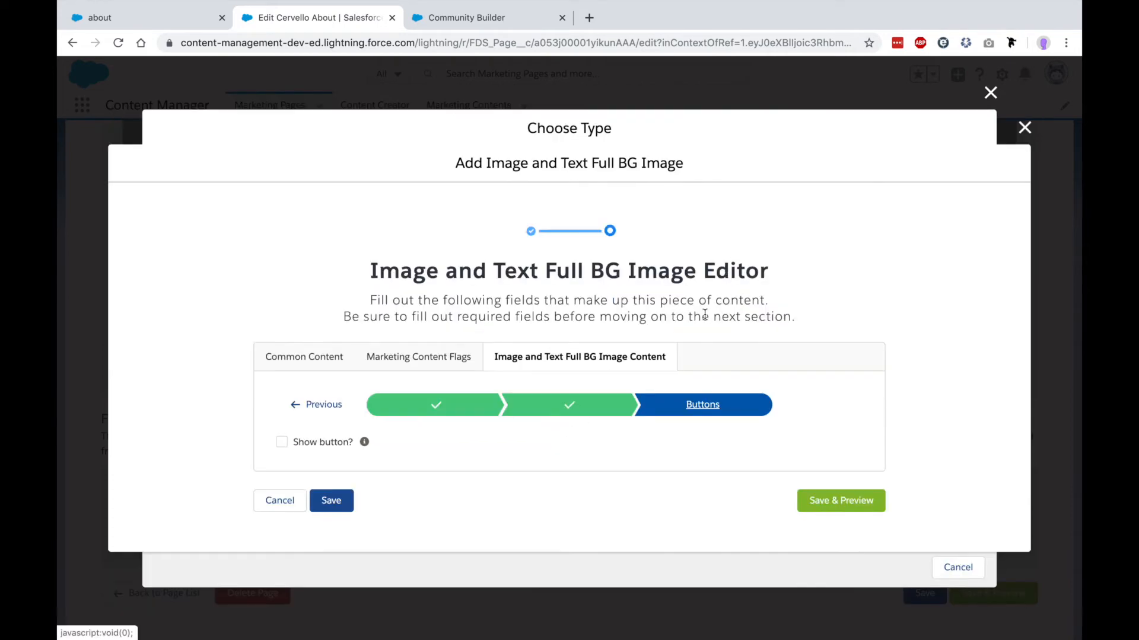
left_click(282, 443)
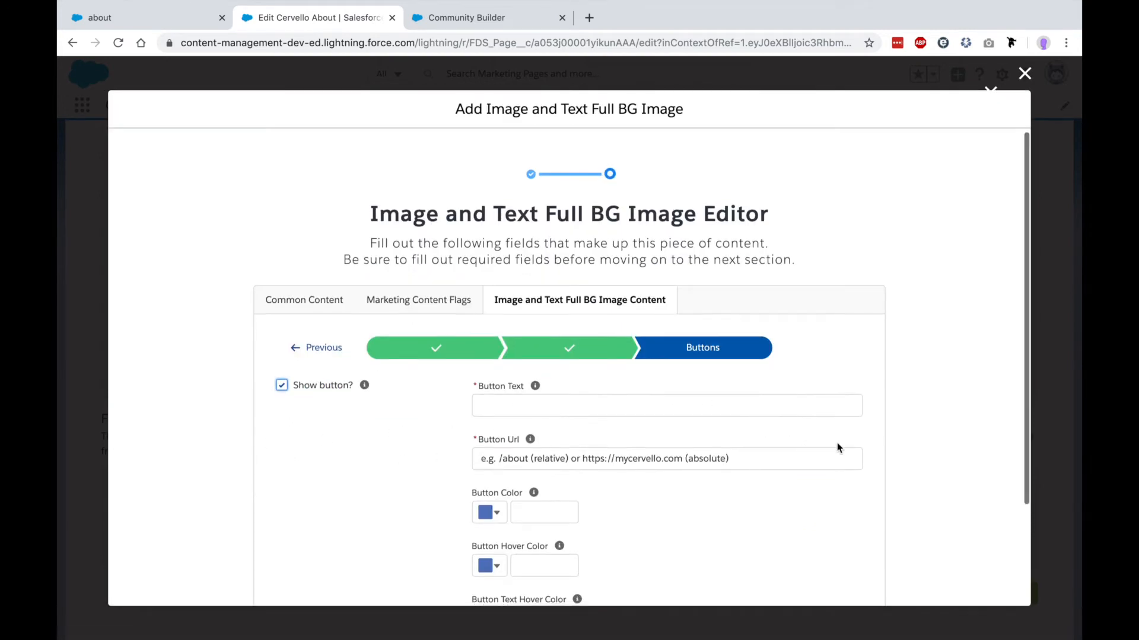
scroll(870, 440, "down", 4)
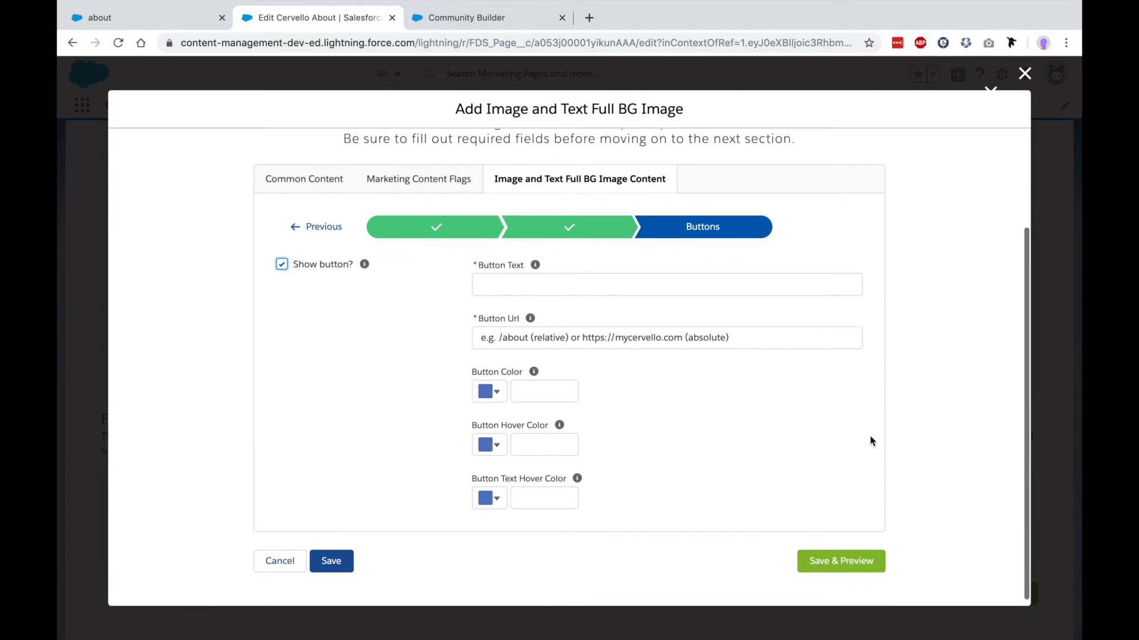
left_click(656, 285)
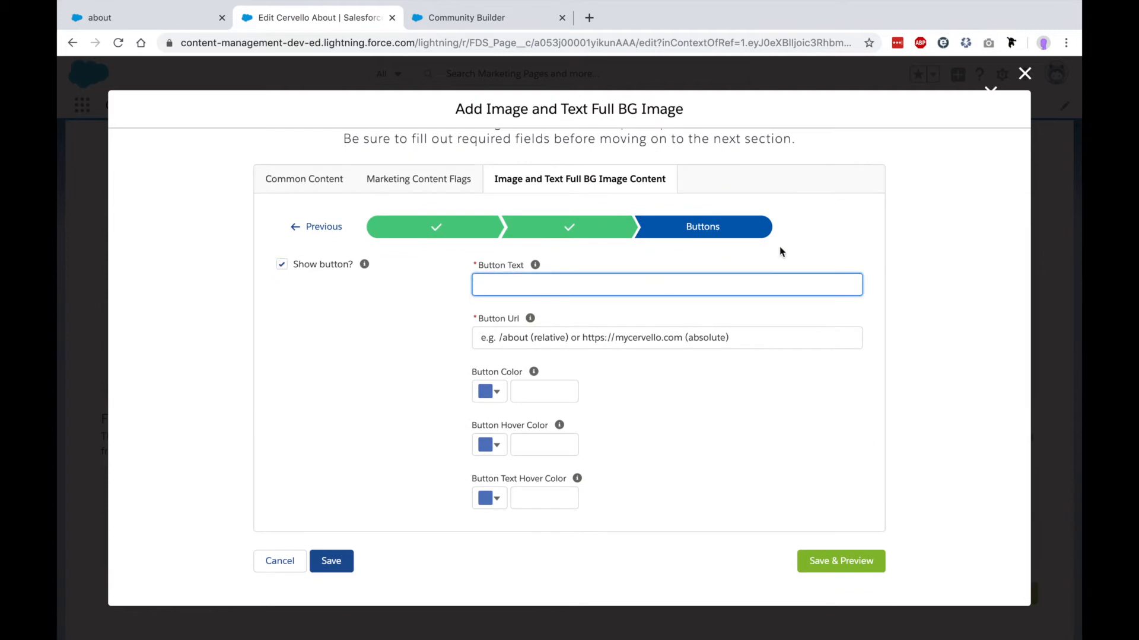
type("Learn More")
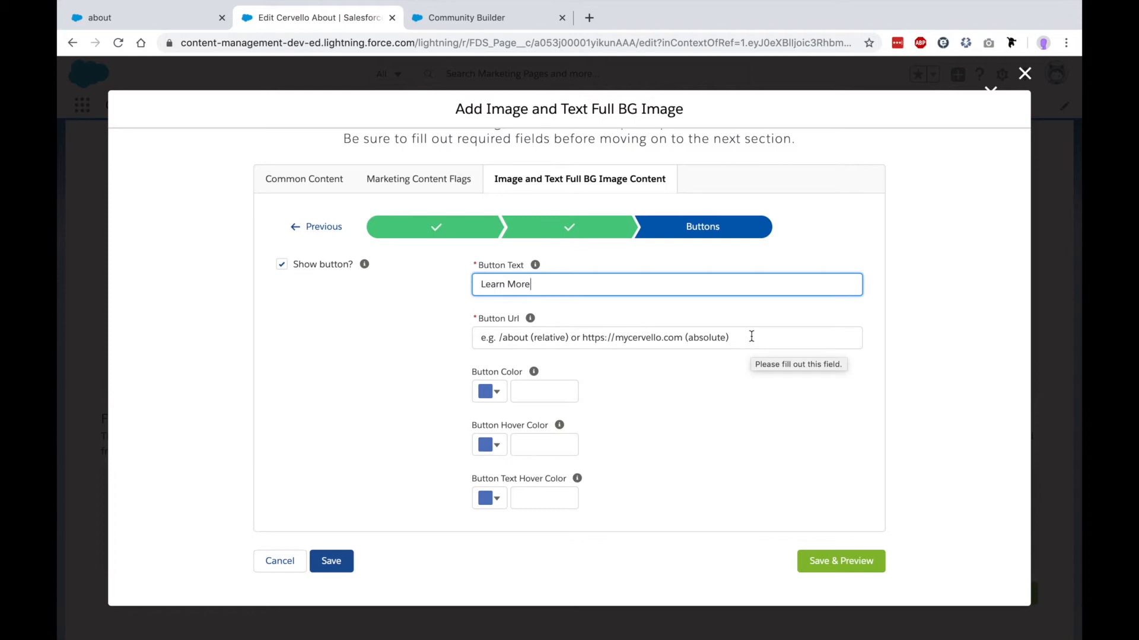
left_click(751, 340)
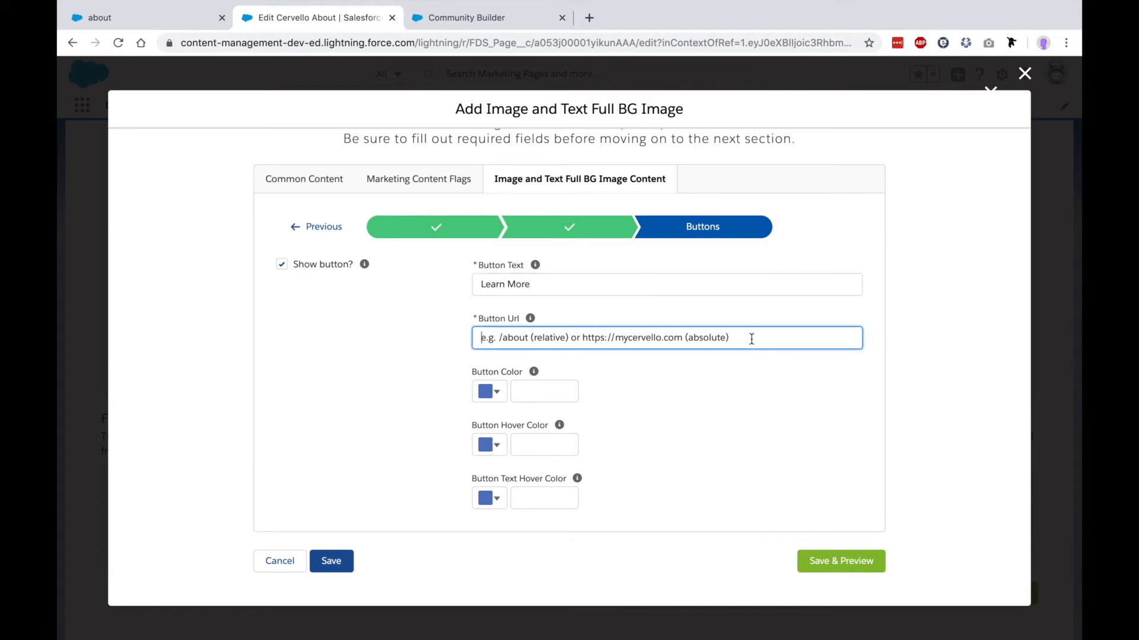
type("https://www.mycervello.com")
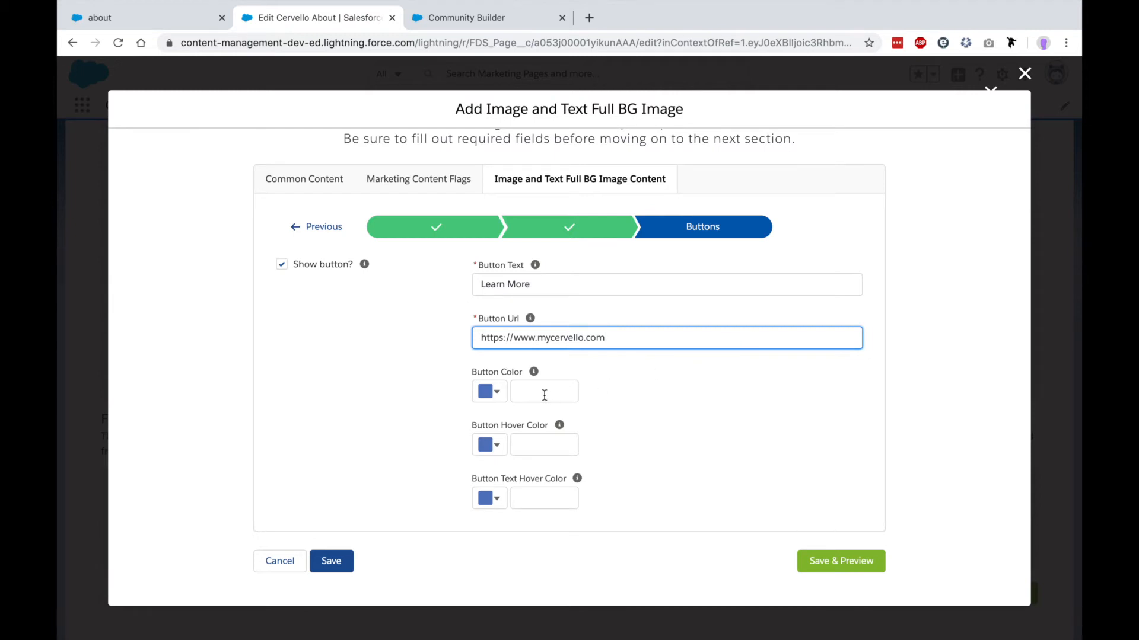
- Set both the button color and the button hover color to #E81850
left_click(524, 394)
type("√√")
key("BackSpace")
key("BackSpace")
type("#E81850")
left_click(520, 444)
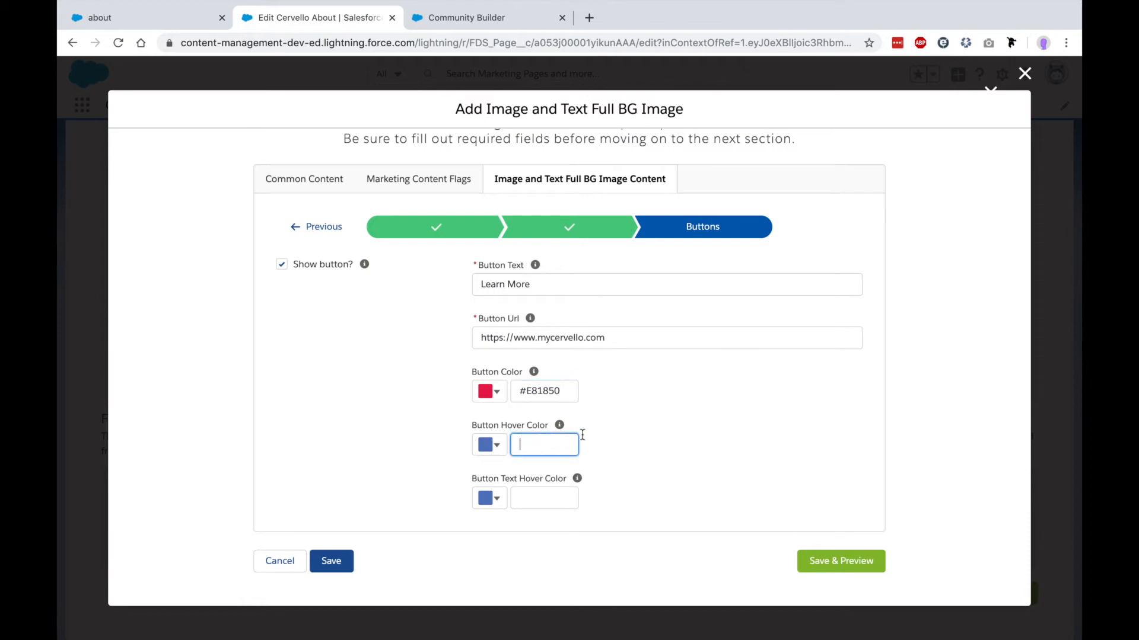
type("√√")
key("BackSpace")
key("BackSpace")
type("#E81850")
- Set the button text hover color to #FFFFFF
left_click(544, 497)
type("√")
key("BackSpace")
type("#FFFFFF")
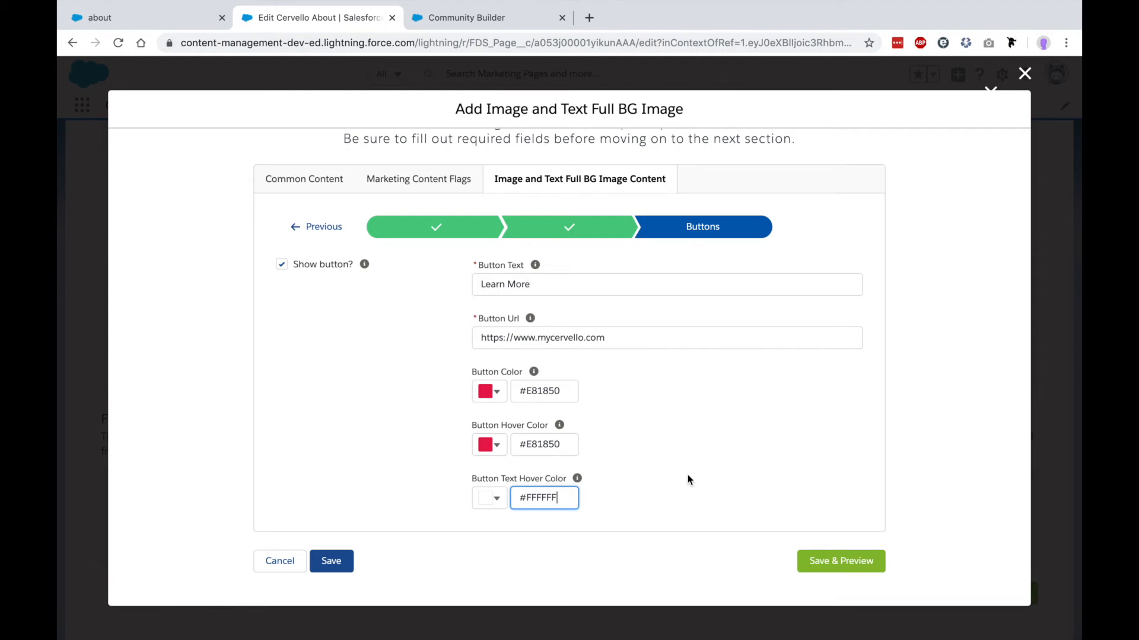
- Save and preview the "Winning with Data" content, and save it into the About page layout
left_click(852, 567)
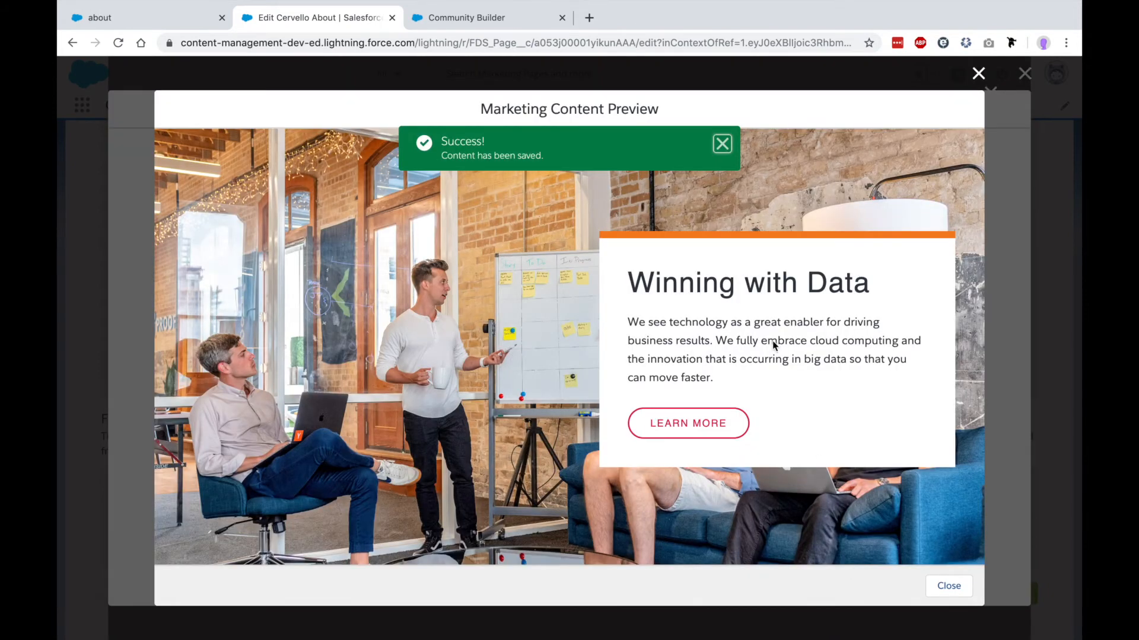
left_click(721, 144)
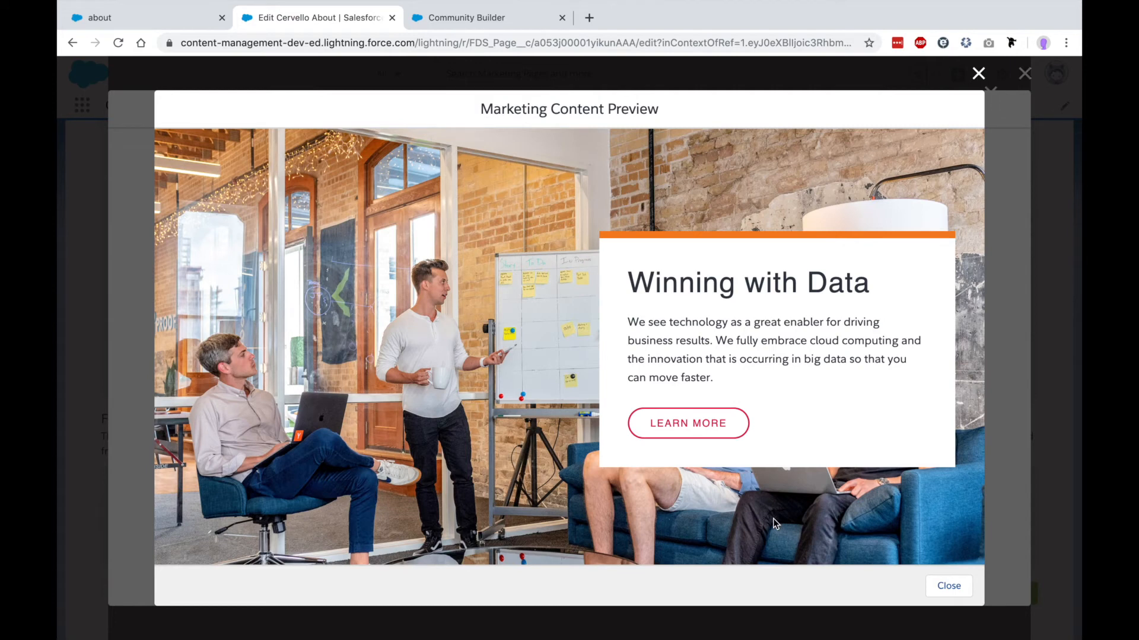
left_click(958, 589)
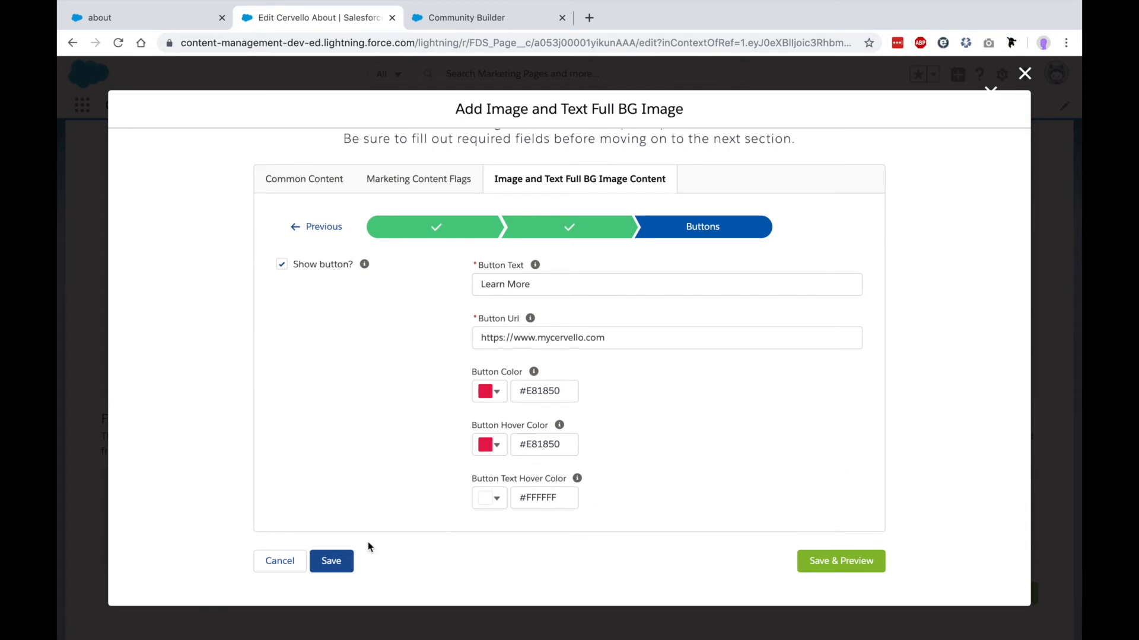
left_click(333, 560)
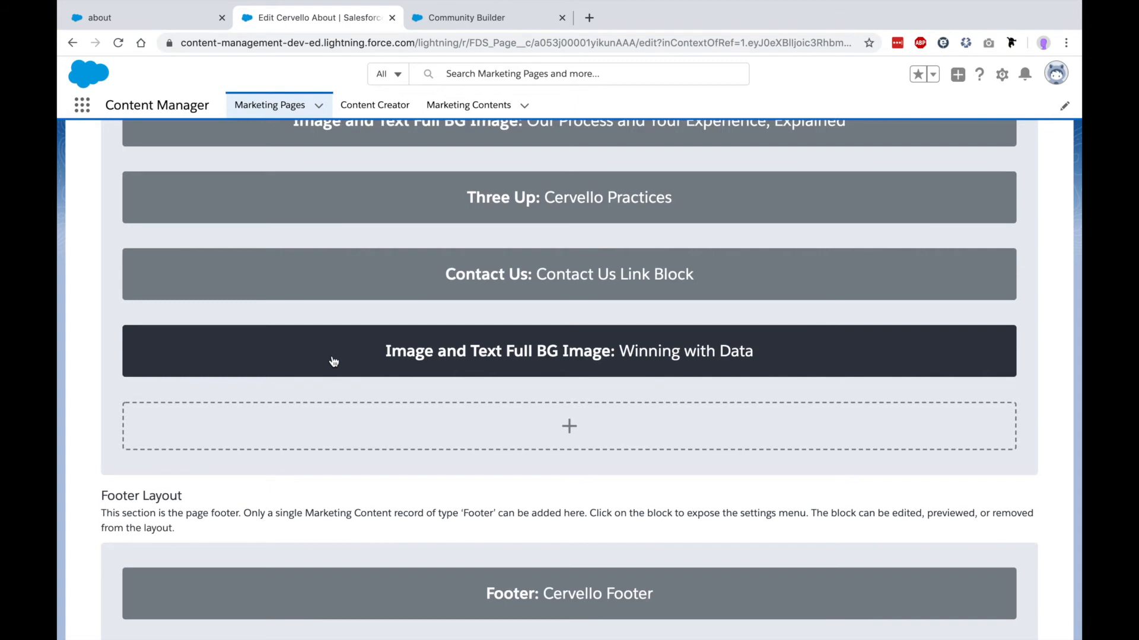
- Show the settings menu of the "Winning with Data" block in the page layout and preview its content
left_click(333, 362)
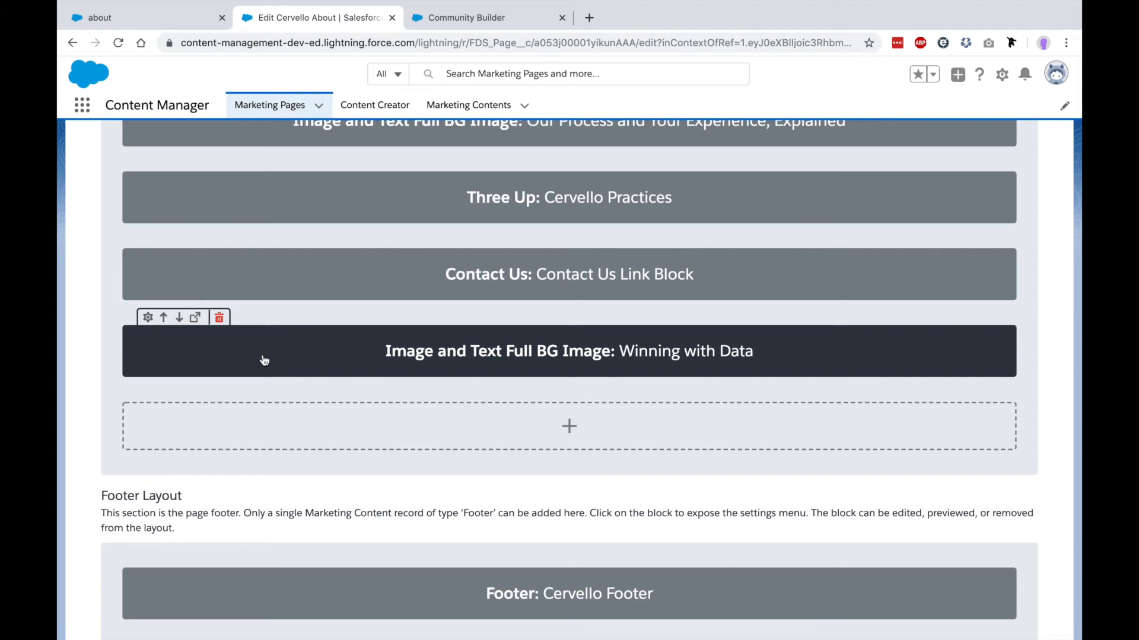
left_click(148, 321)
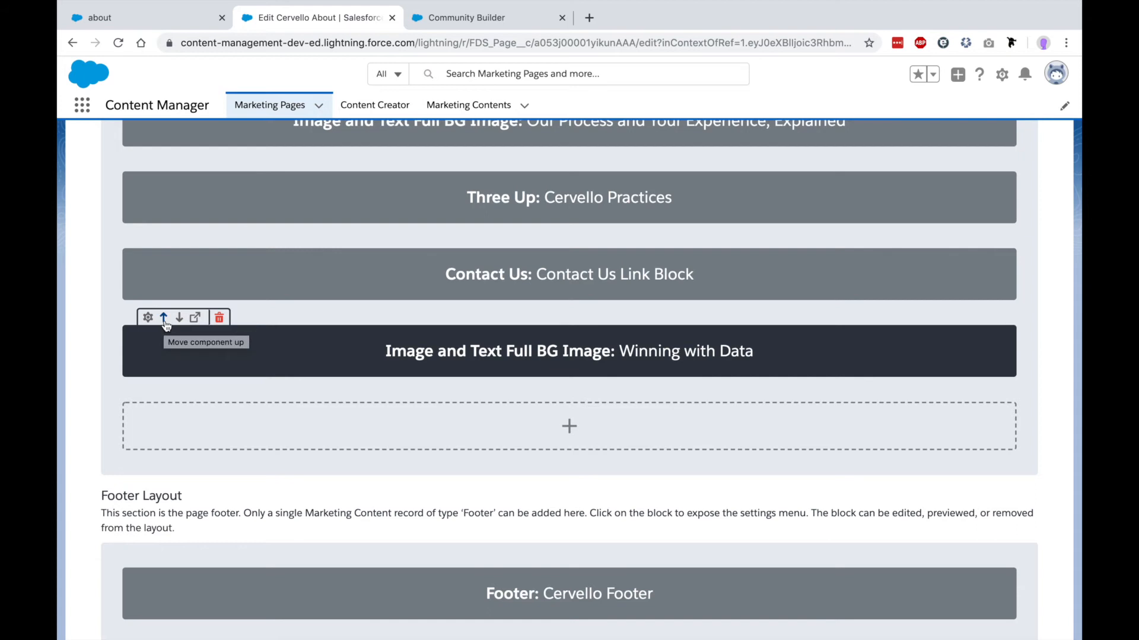
left_click(196, 319)
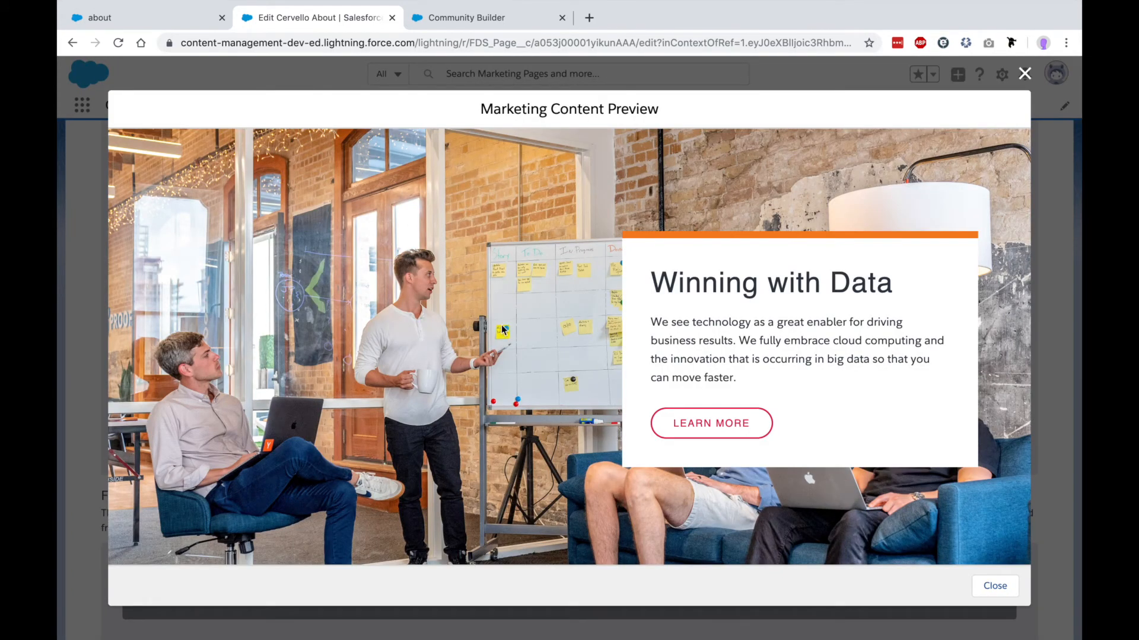
left_click(996, 587)
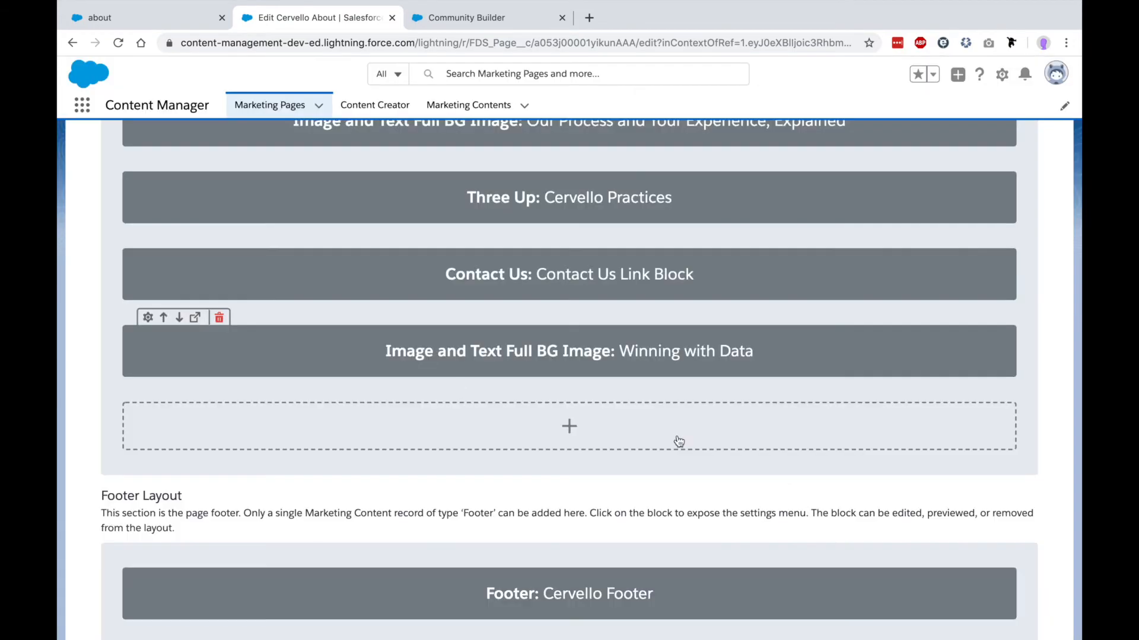
- Move the "Winning with Data" block up one position, above the Contact Us Link Block
left_click(219, 319)
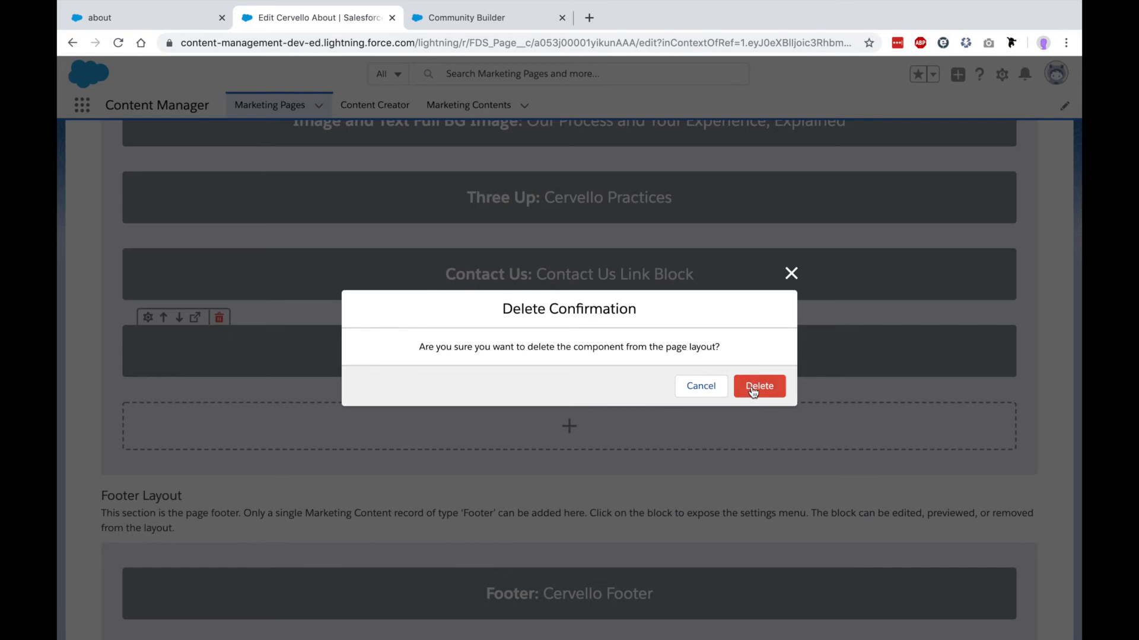
left_click(702, 393)
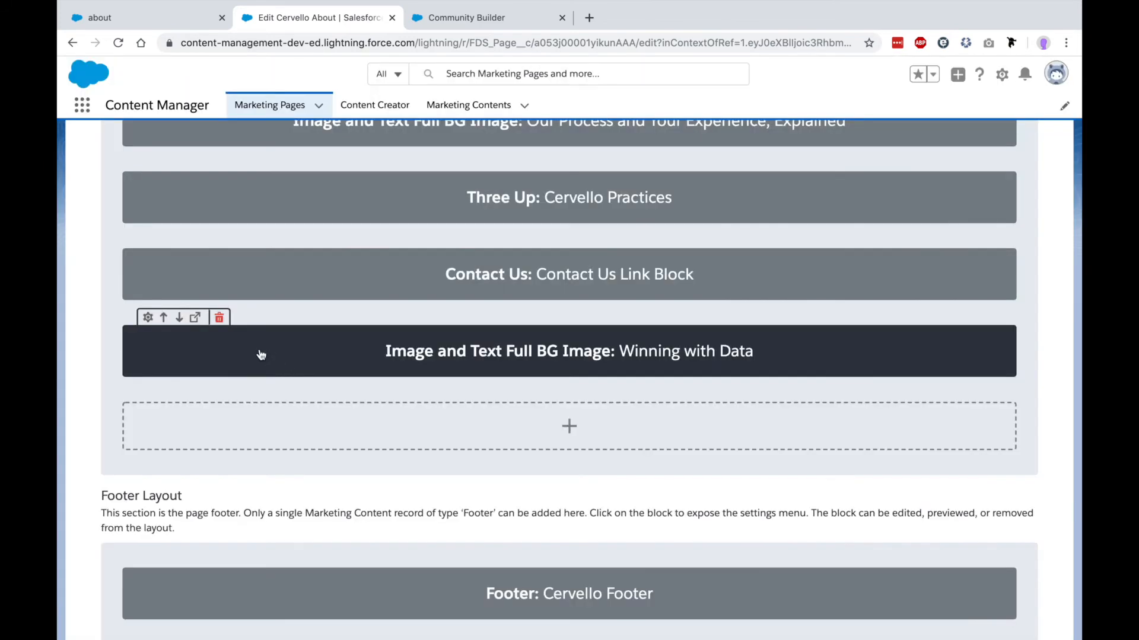
left_click(164, 319)
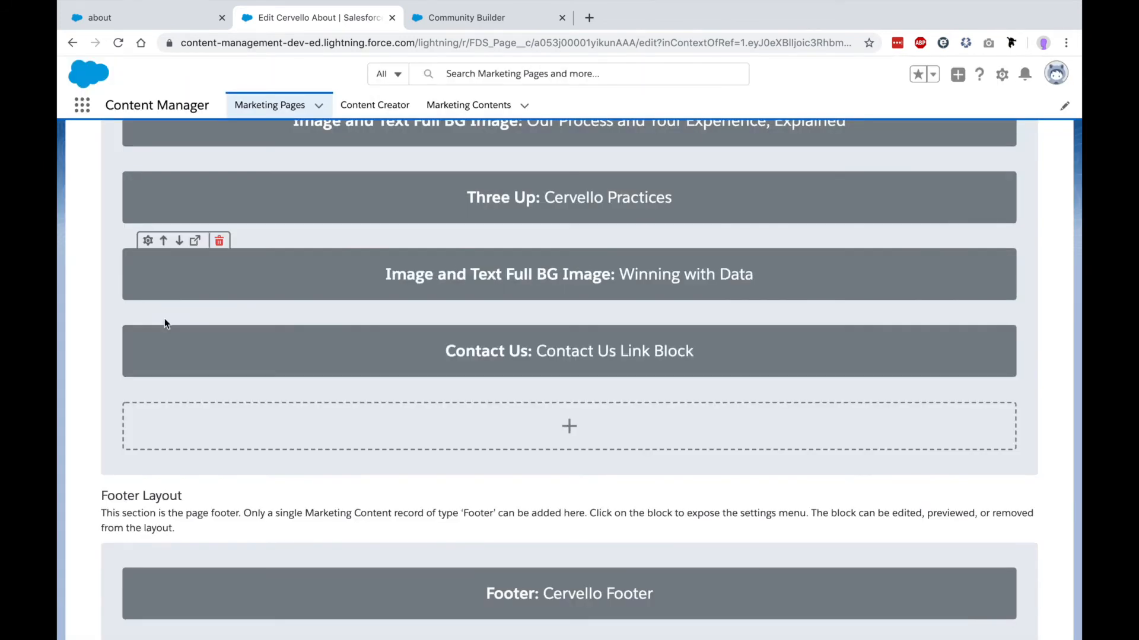
- Move the "Our Process and Your Experience, Explained" block down one position, below the Cervello Practices block
scroll(277, 336, "up", 2)
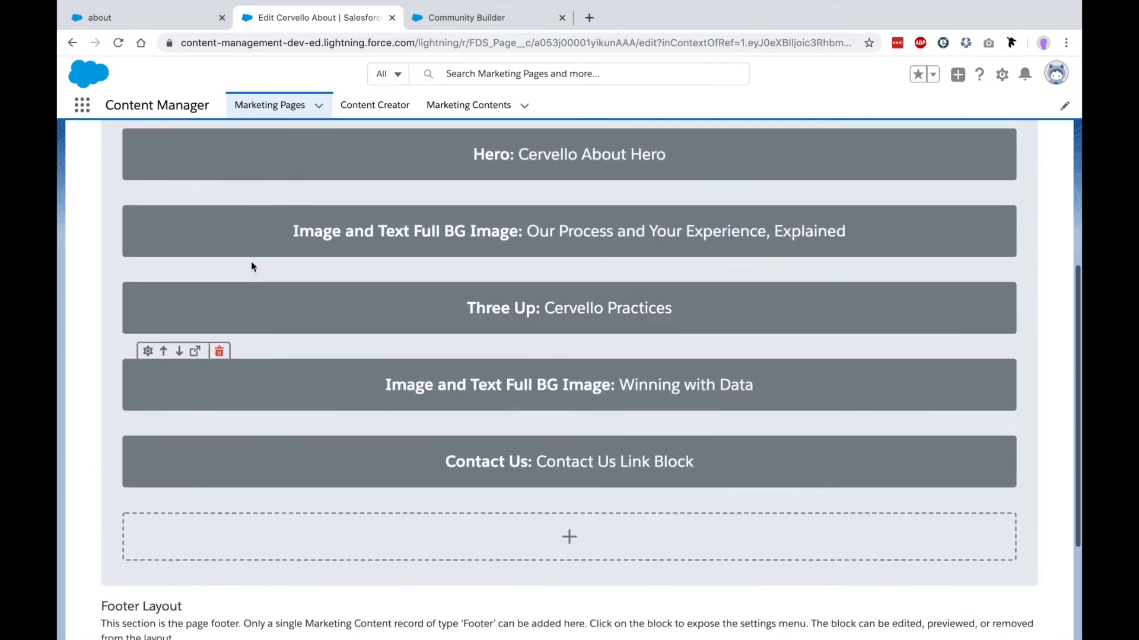
left_click(255, 240)
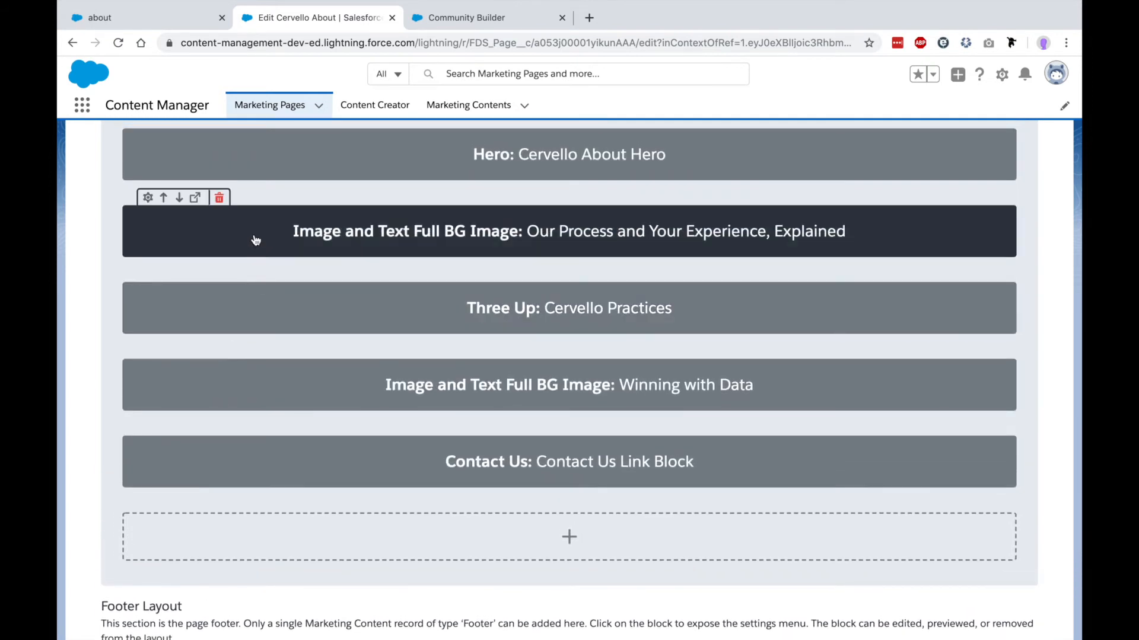
left_click(178, 198)
left_click(275, 323)
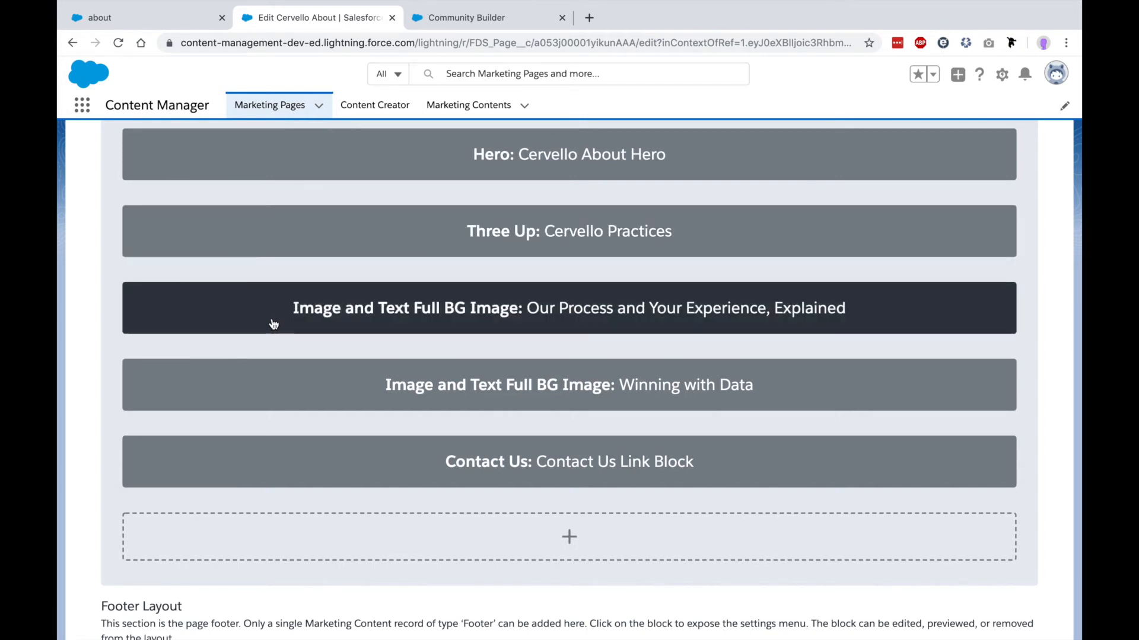
- Search the marketing content for "Customer" and add Cervello Customer Statement to the end of the main layout
scroll(641, 401, "down", 3)
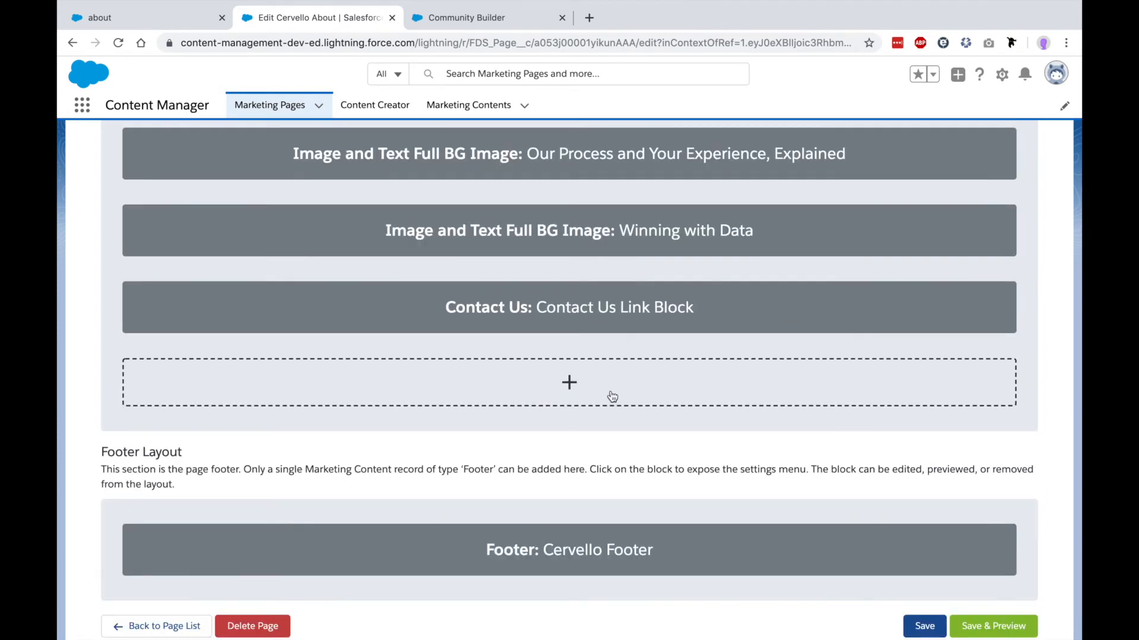
left_click(571, 385)
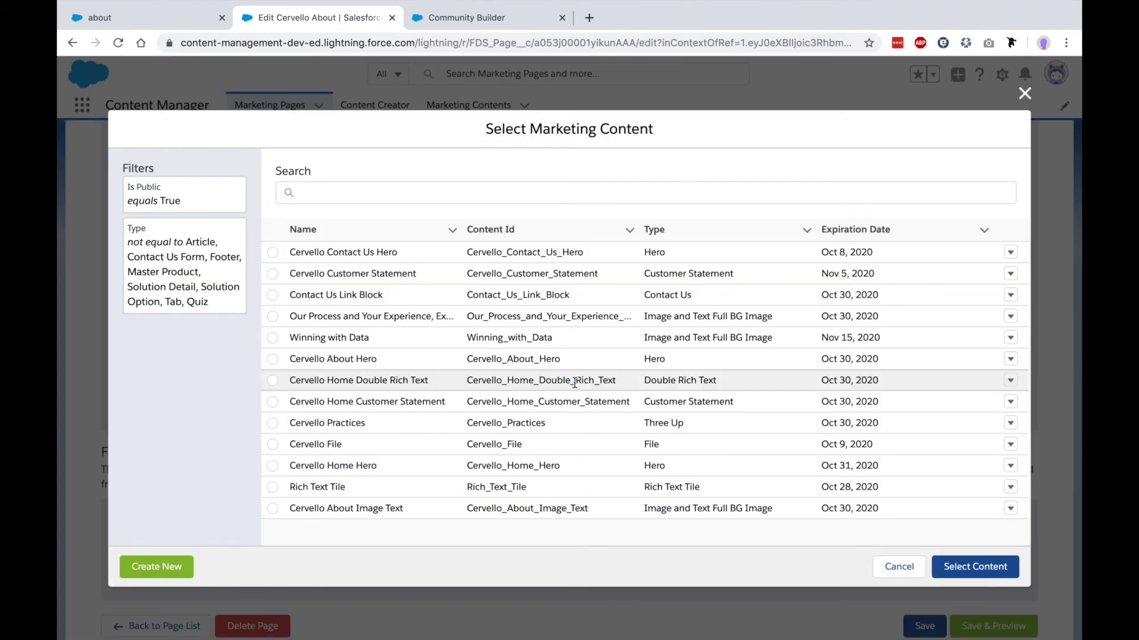
left_click(409, 191)
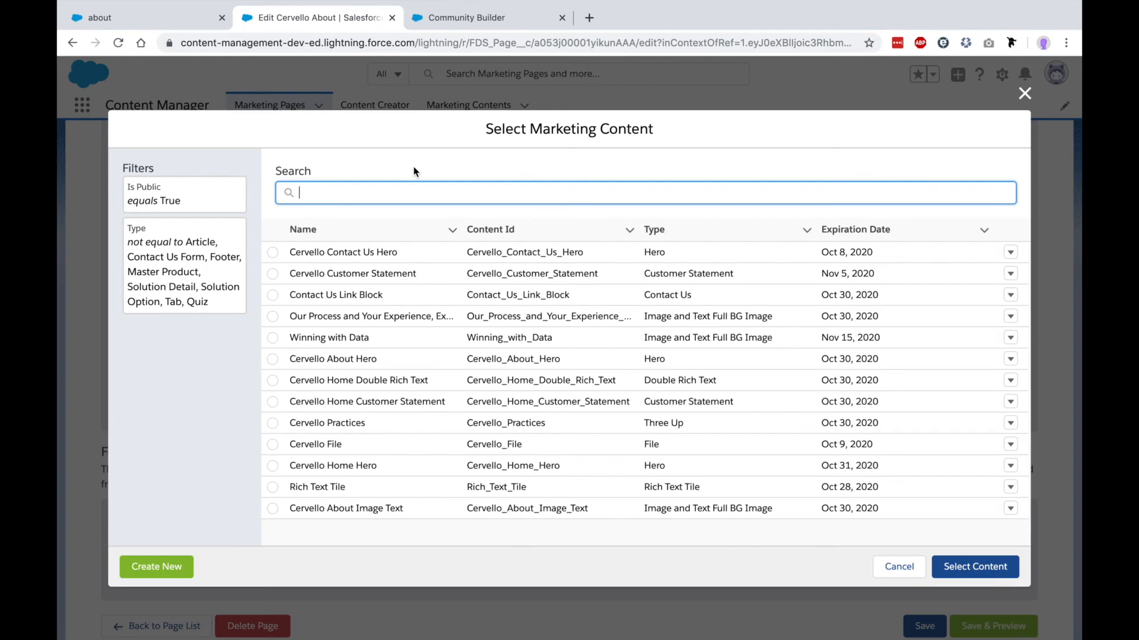
type("Customer")
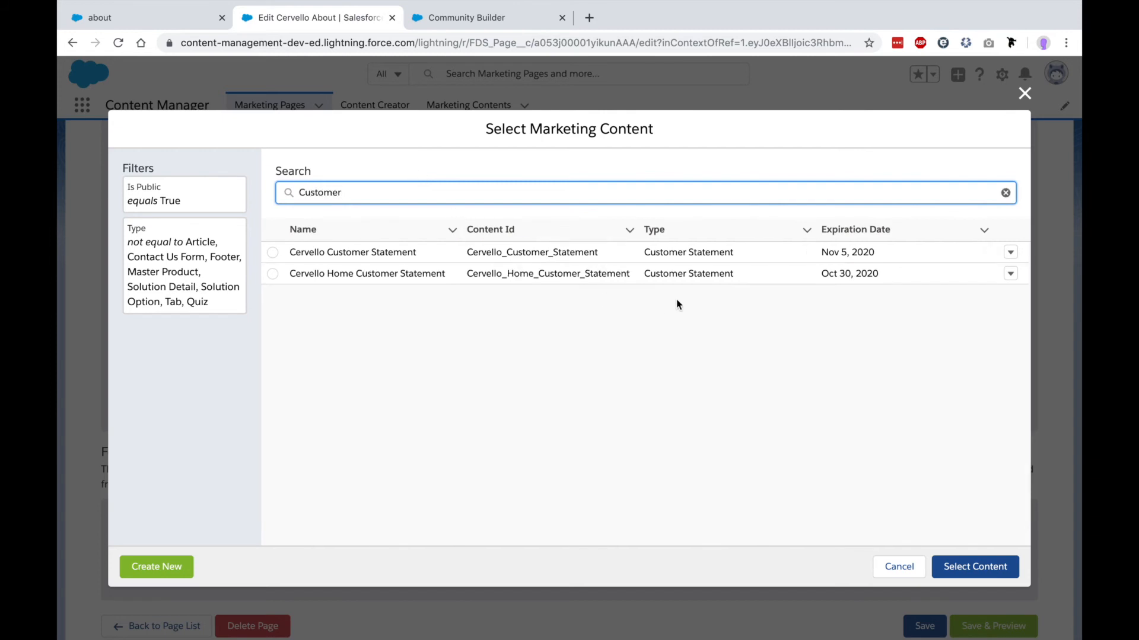
left_click(1011, 254)
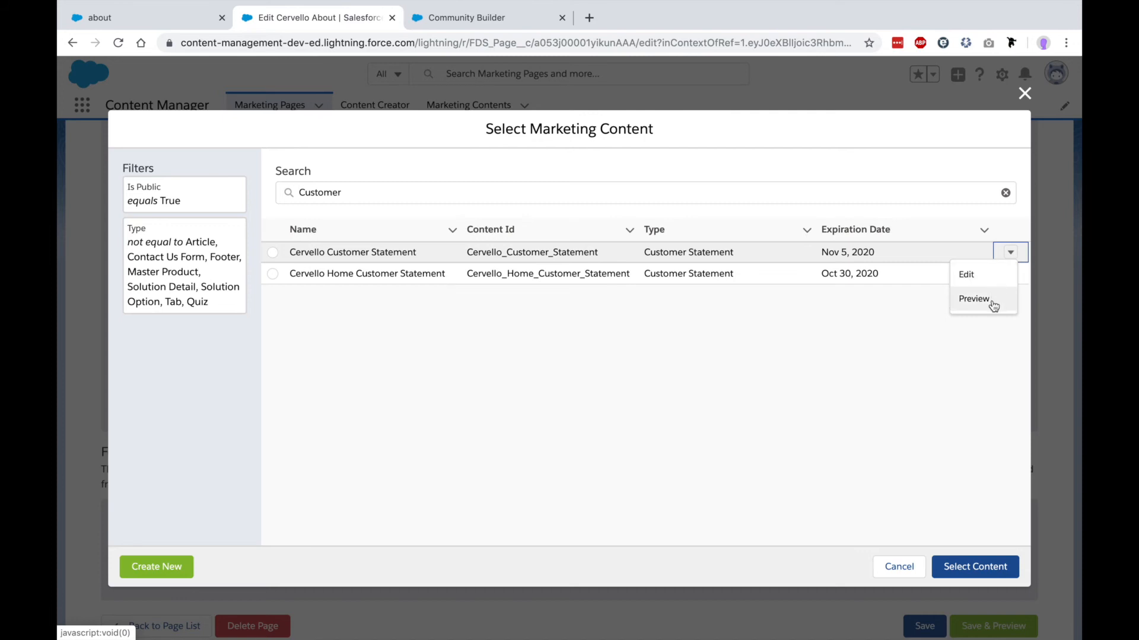
left_click(1009, 254)
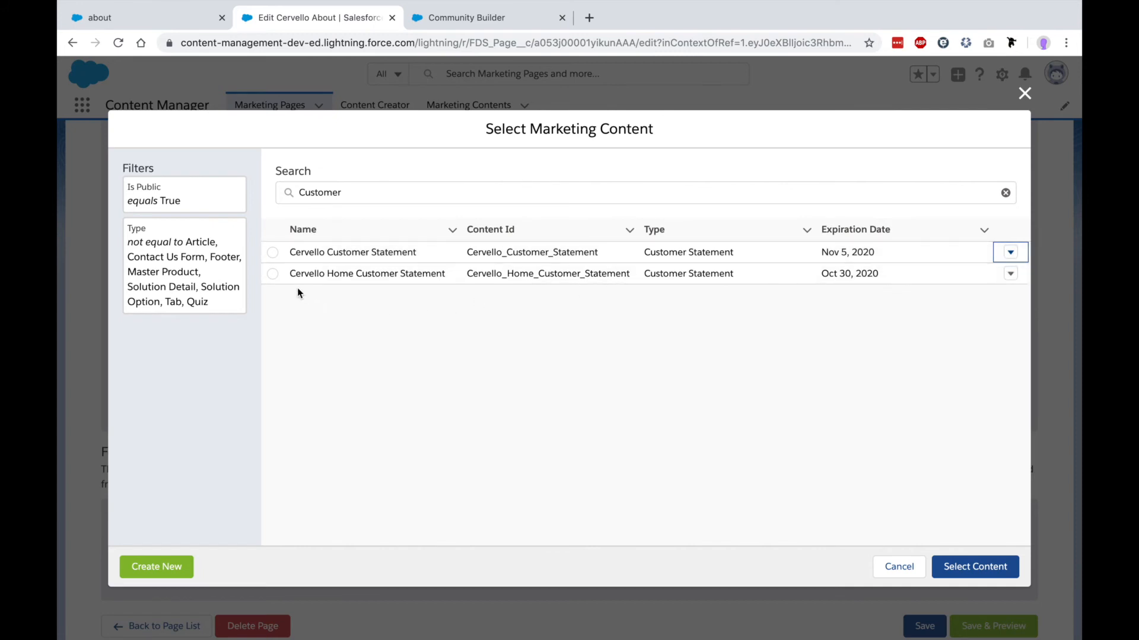
left_click(272, 253)
left_click(988, 568)
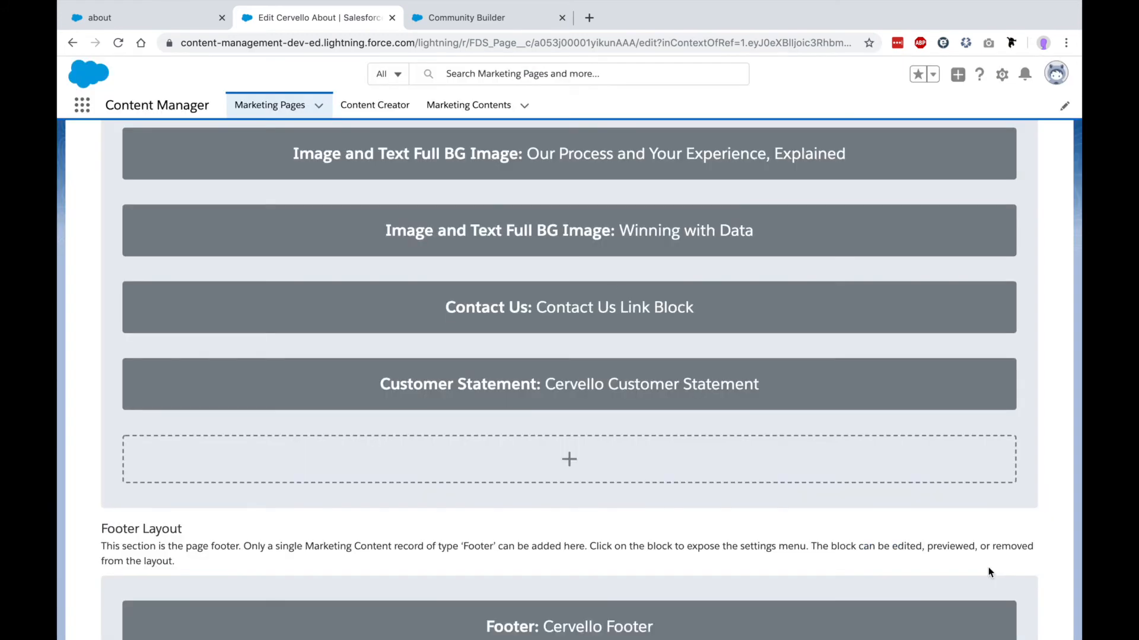
- Move the Cervello Customer Statement block up two positions, above "Winning with Data"
left_click(336, 389)
left_click(165, 351)
left_click(164, 274)
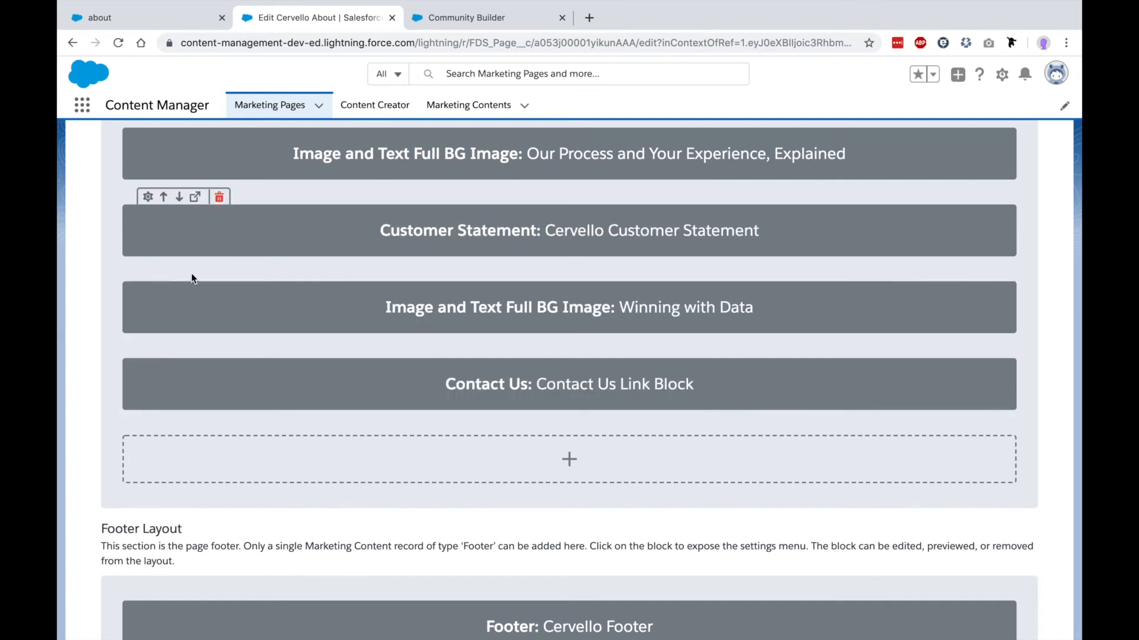
scroll(357, 285, "up", 1)
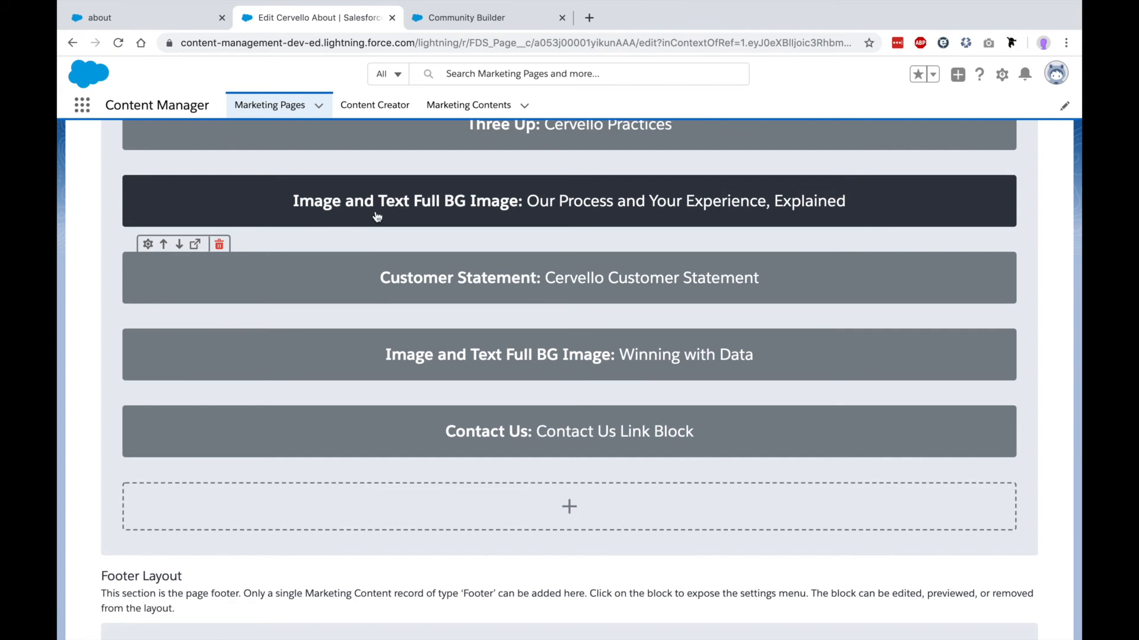
left_click(293, 277)
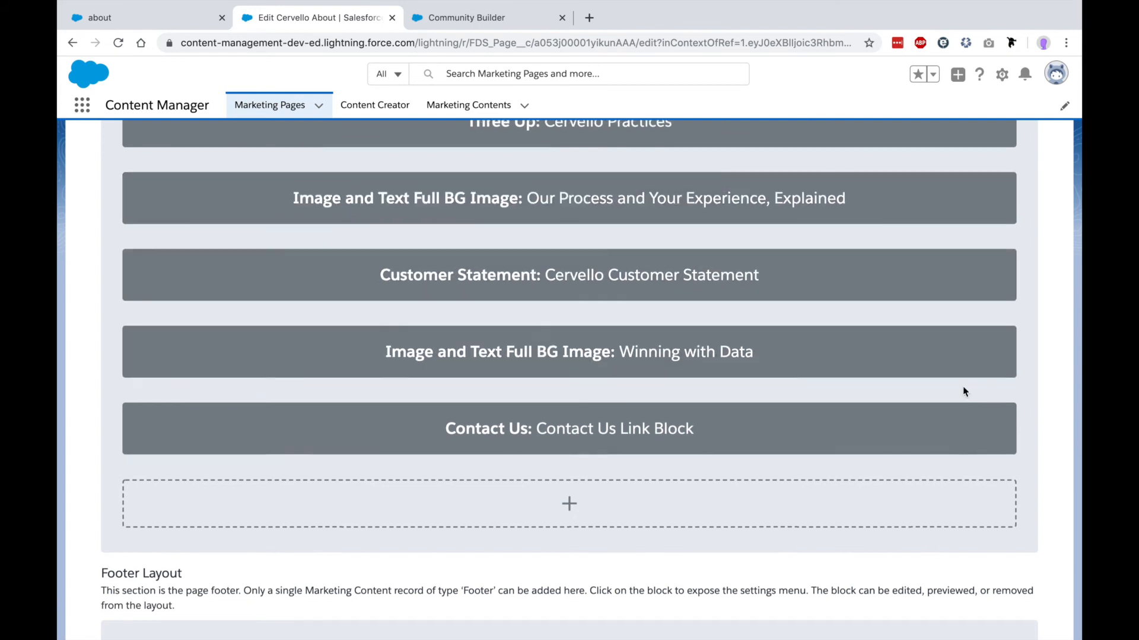
- Save the About page and open its preview
scroll(962, 386, "down", 3)
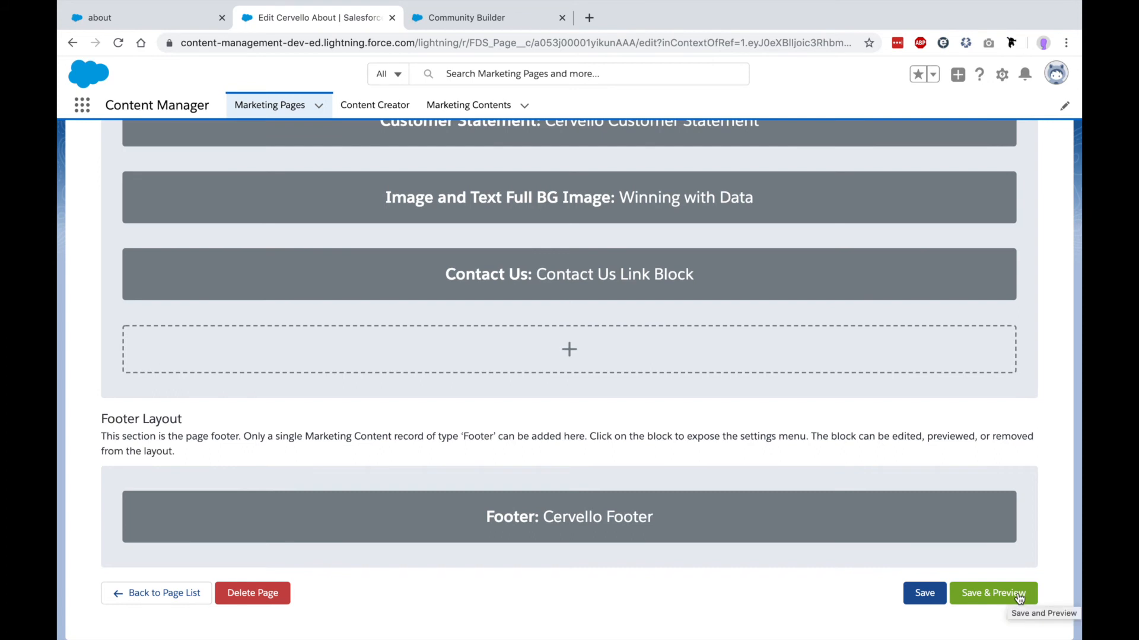
left_click(1019, 595)
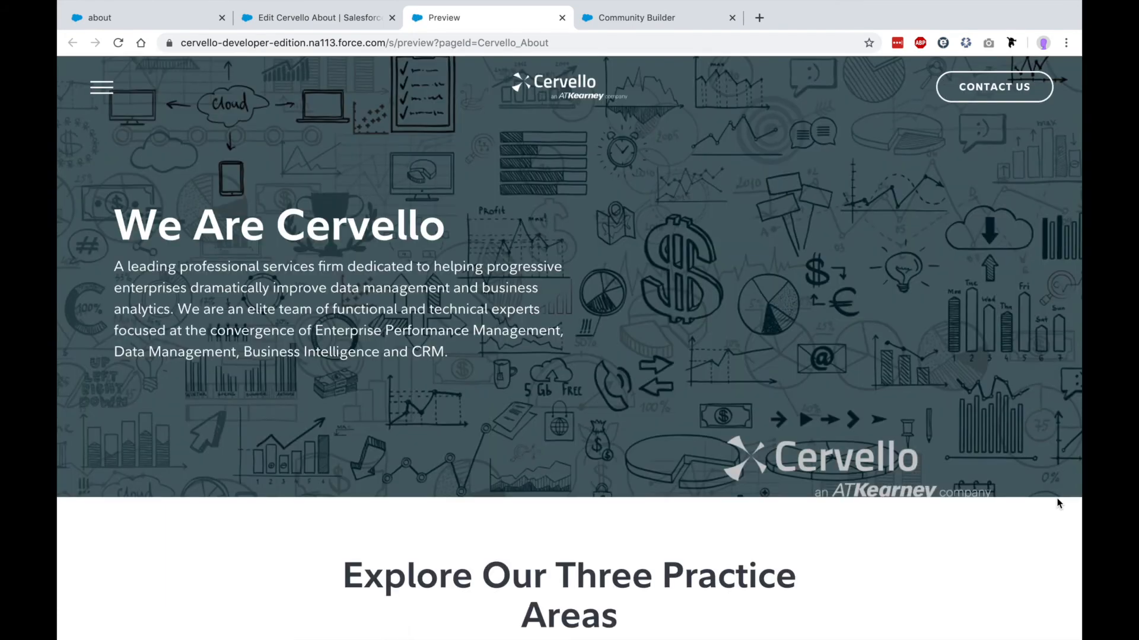
- Examine the order and styling of the content sections in the page preview down to the footer, and close the preview
scroll(569, 348, "down", 3)
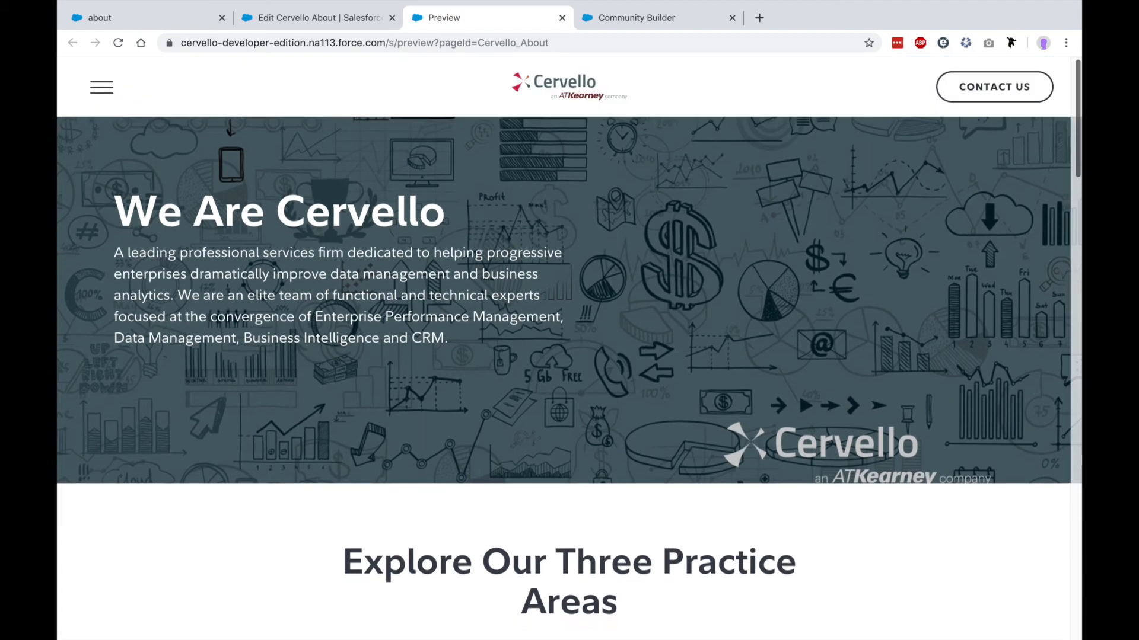
scroll(570, 380, "down", 5)
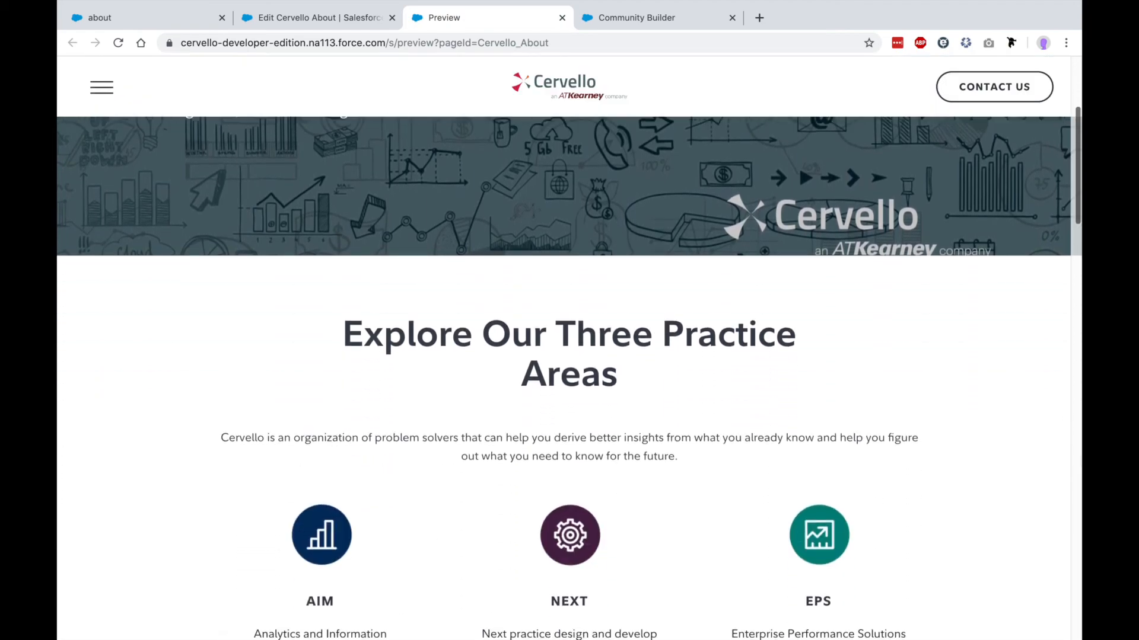
scroll(569, 379, "down", 7)
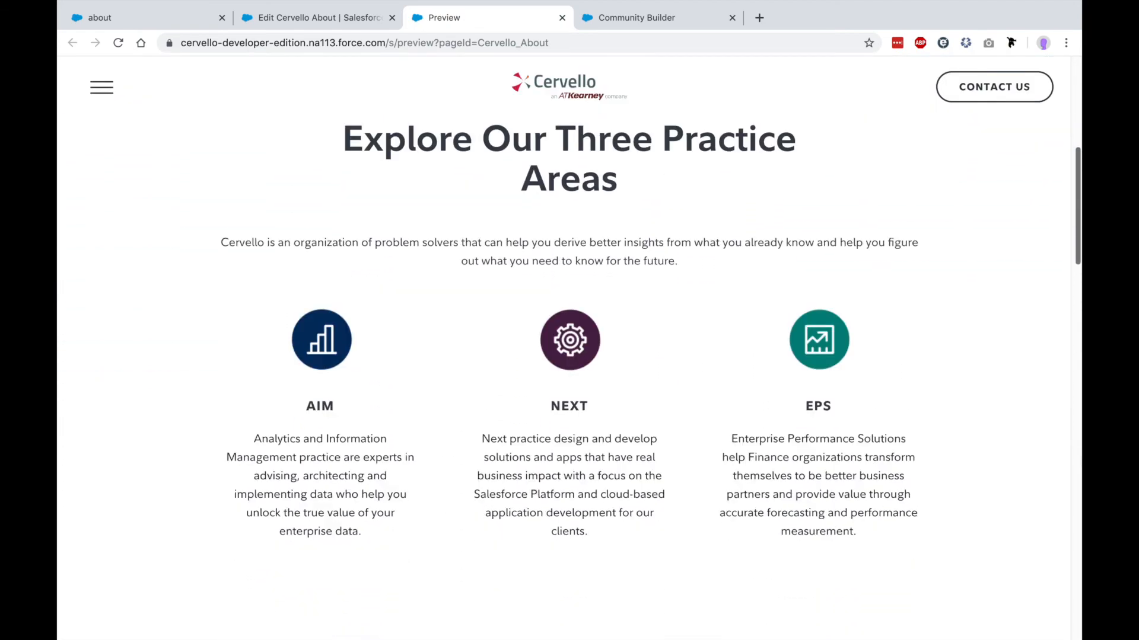
scroll(570, 379, "down", 8)
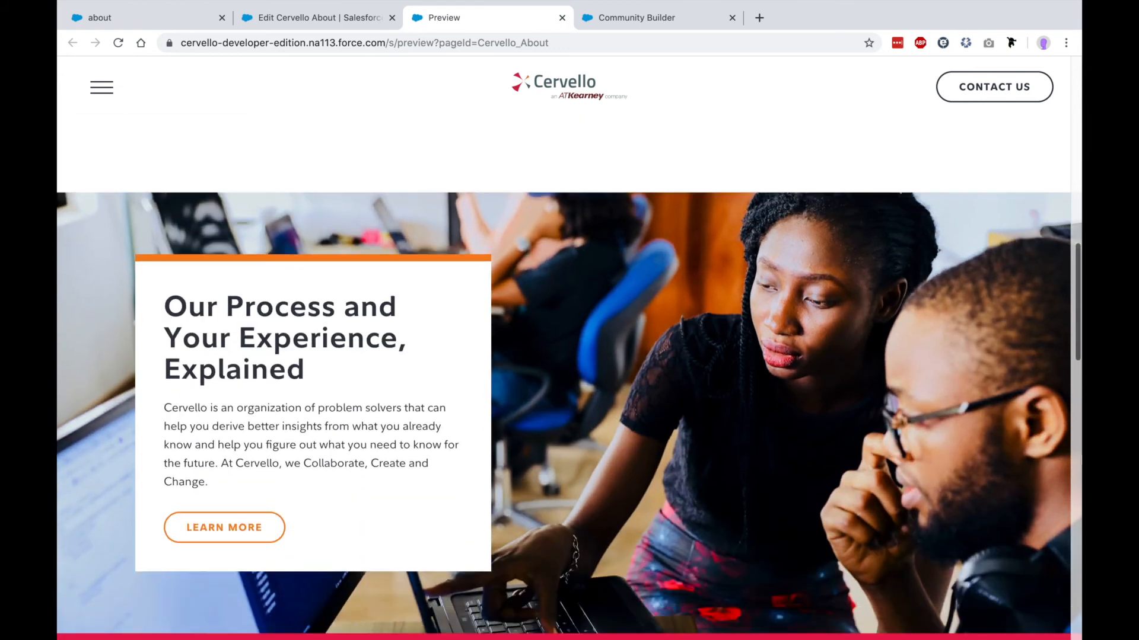
scroll(569, 379, "down", 5)
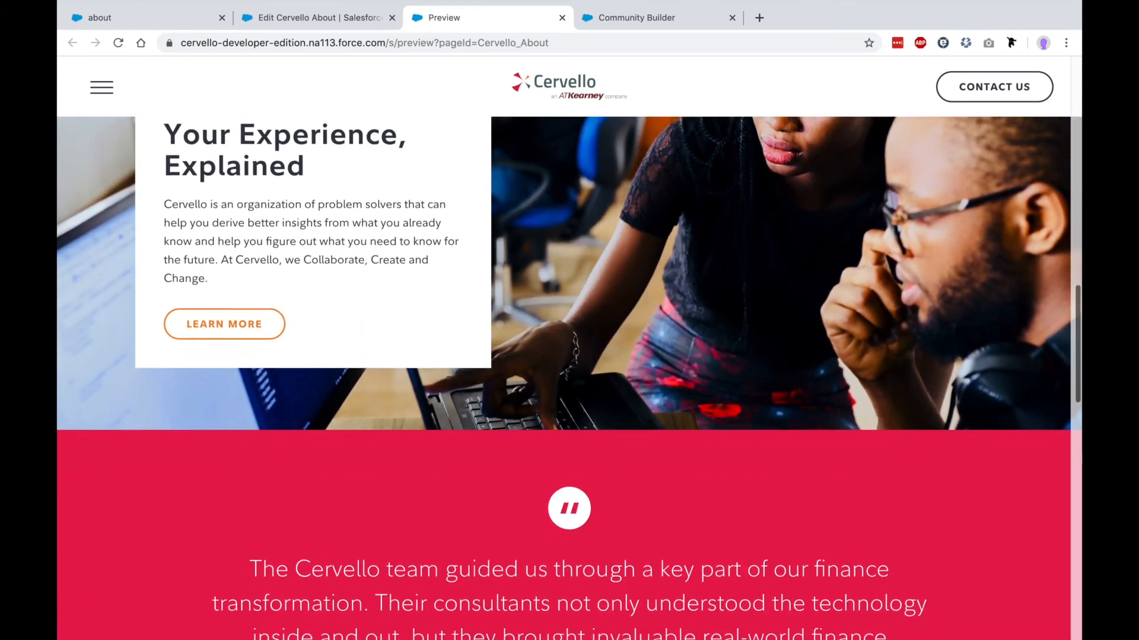
scroll(569, 380, "down", 7)
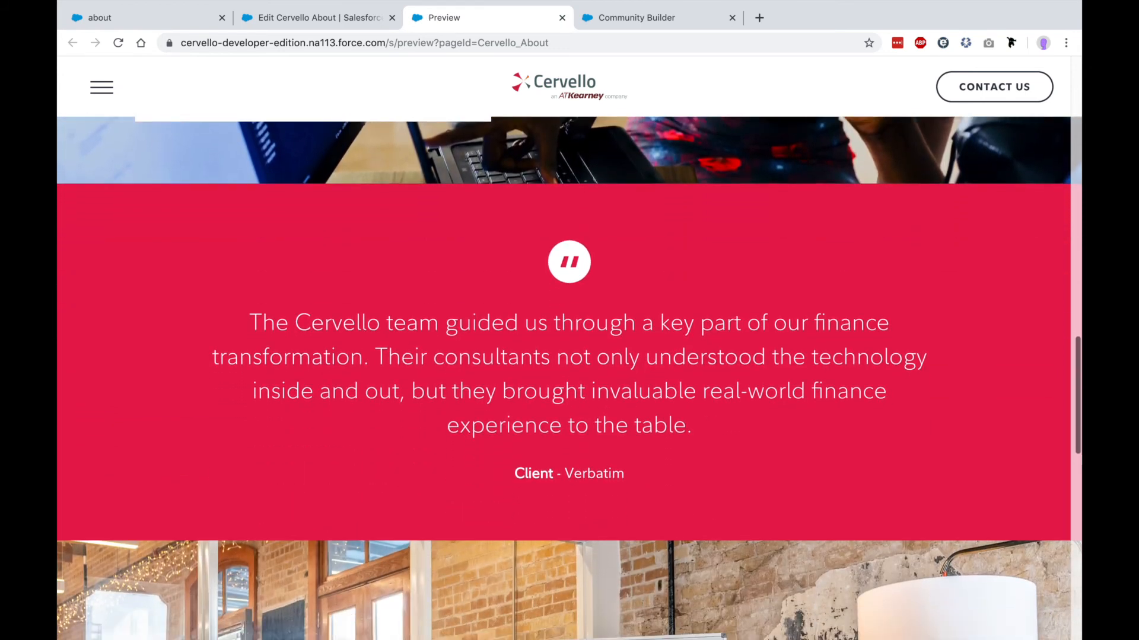
scroll(569, 380, "down", 3)
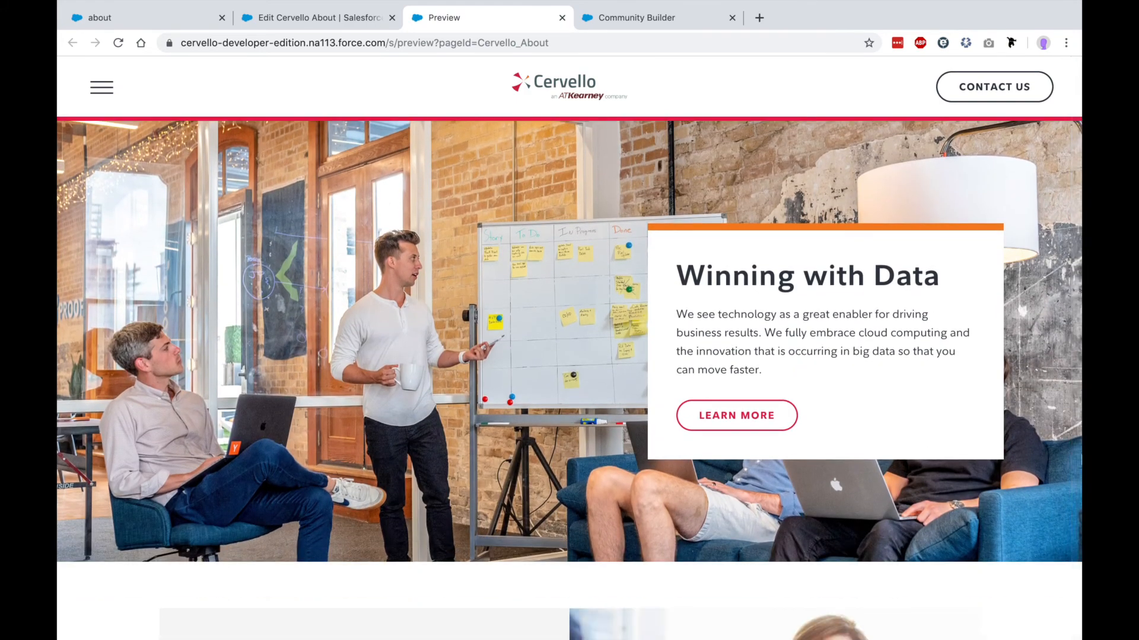
scroll(569, 380, "down", 10)
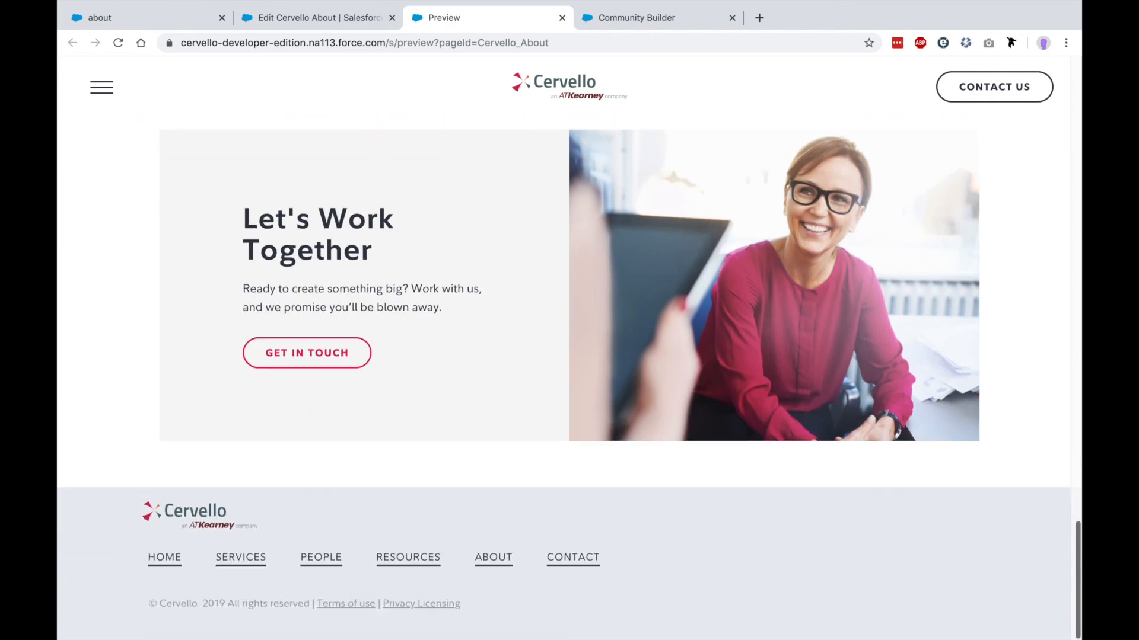
scroll(570, 379, "up", 4)
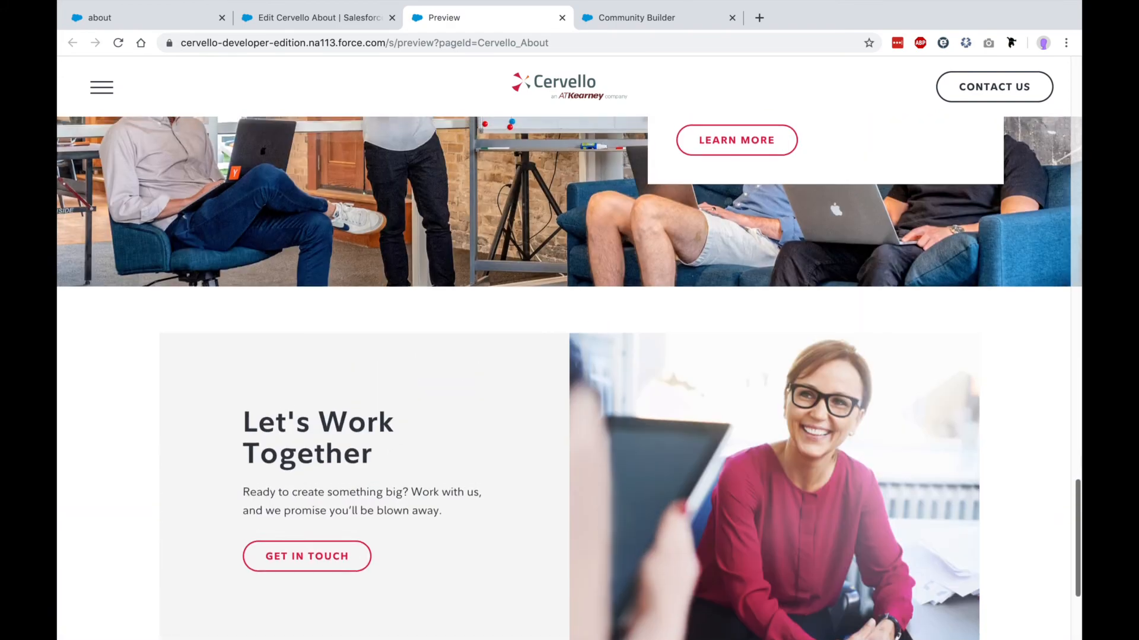
scroll(968, 358, "up", 8)
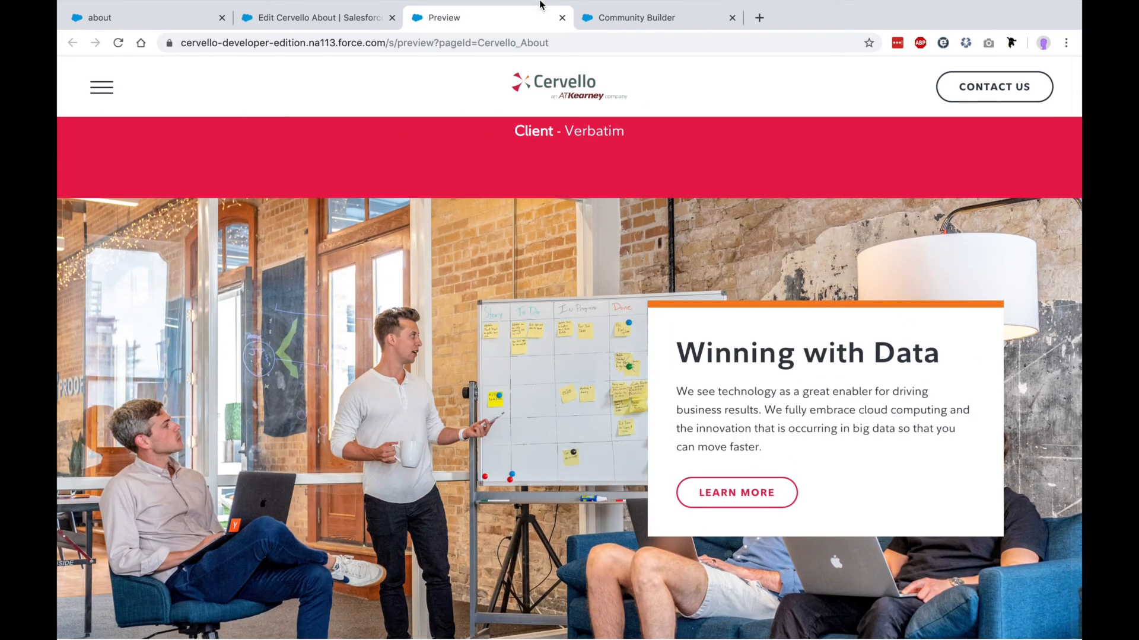
left_click(562, 17)
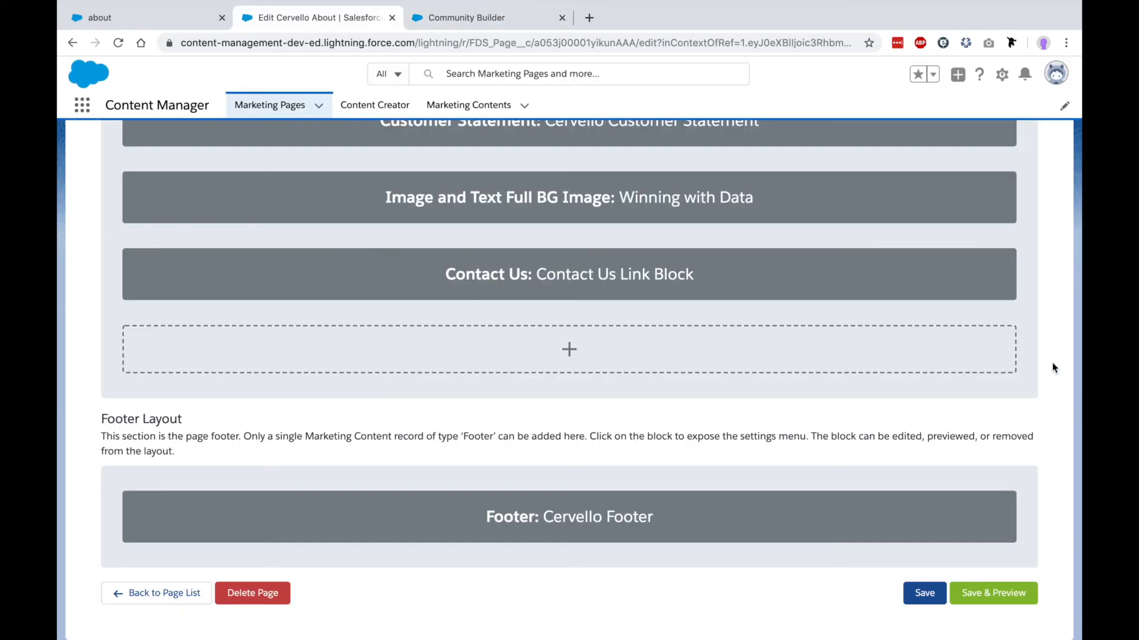
- Edit the About page details, keep the status set to Active, and save them
scroll(1056, 369, "up", 14)
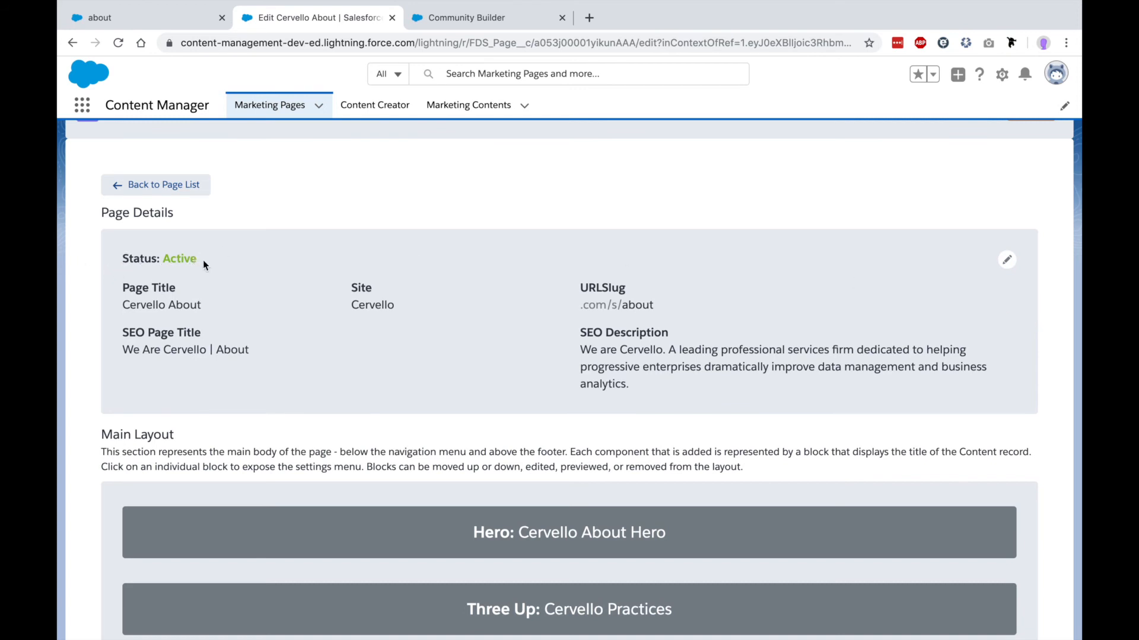
left_click(1007, 261)
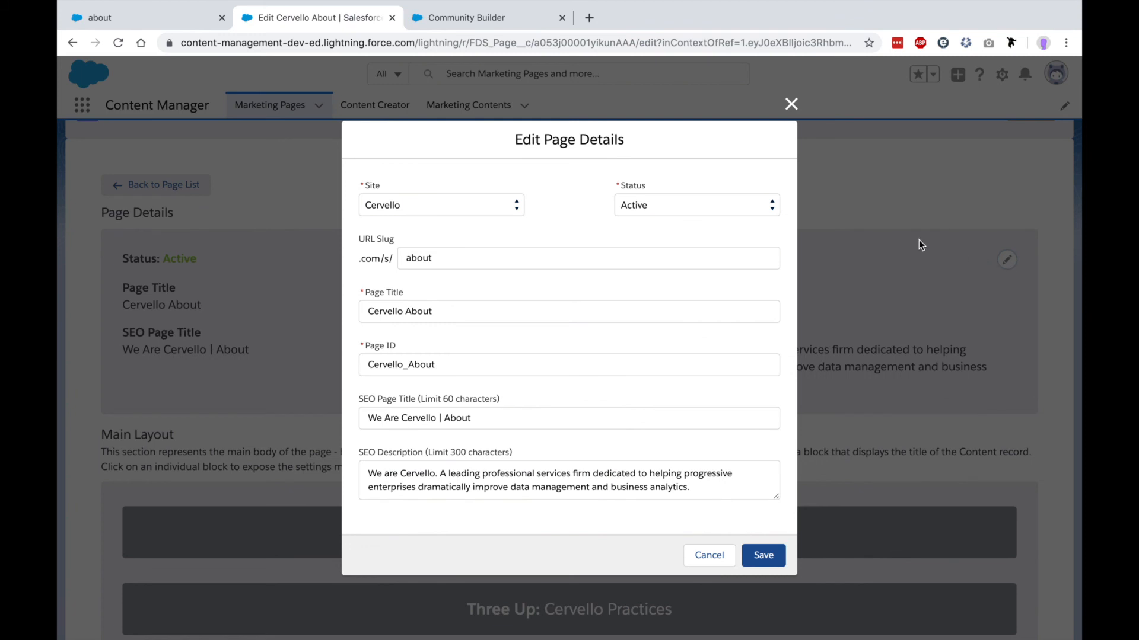
left_click(774, 207)
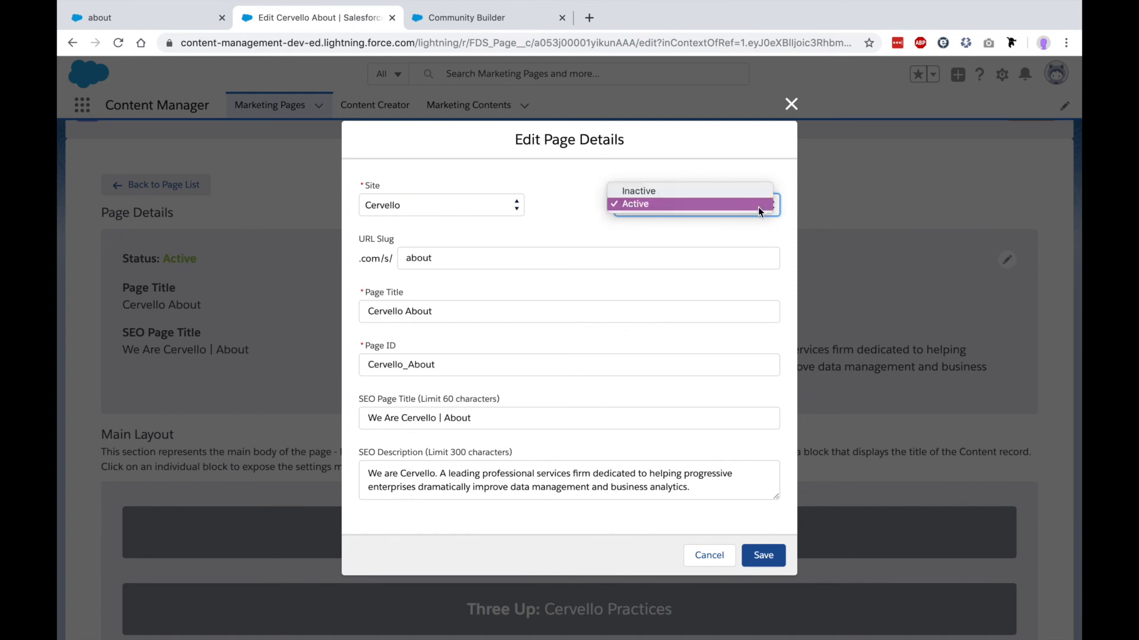
left_click(758, 207)
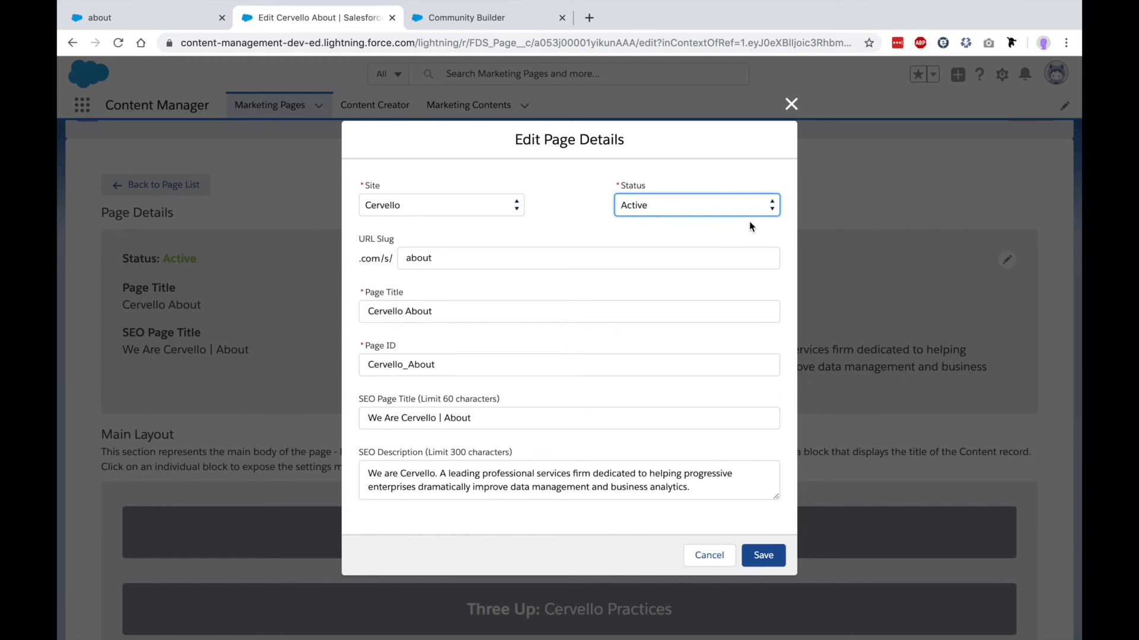
left_click(765, 555)
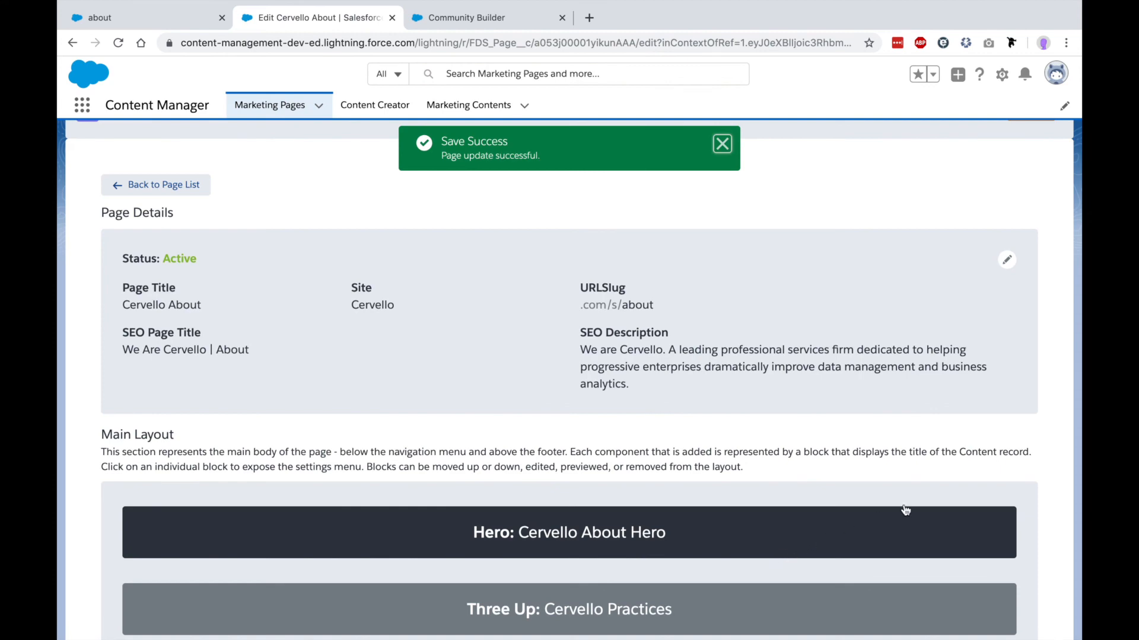
scroll(607, 178, "down", 9)
scroll(607, 173, "up", 7)
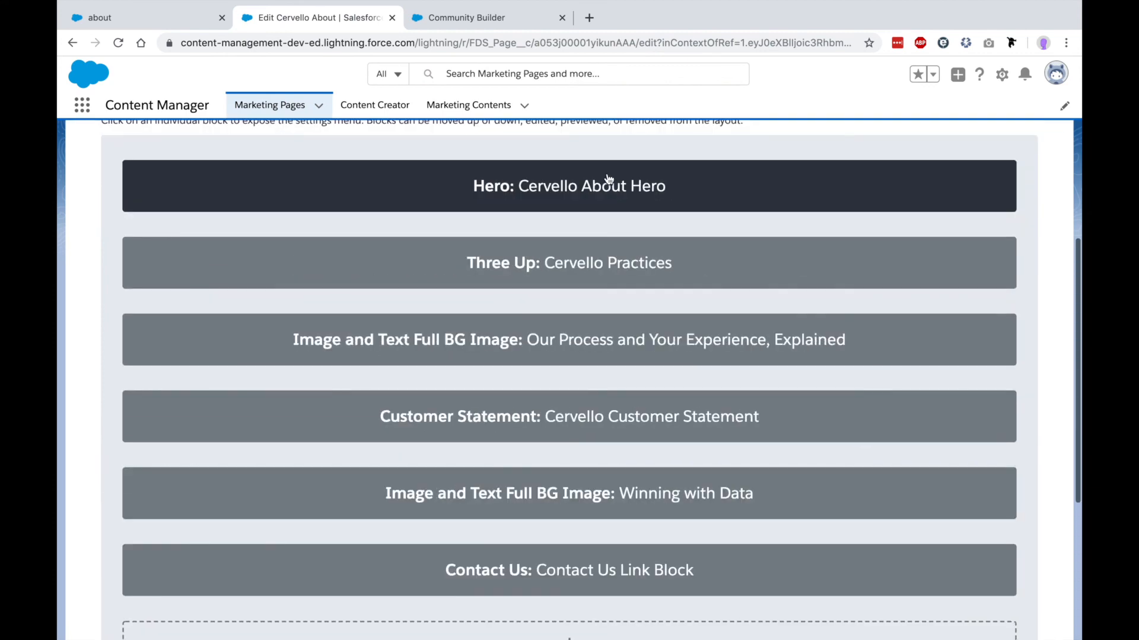
- Review the Cervello About page's details and block layout, and save the page
scroll(607, 173, "up", 2)
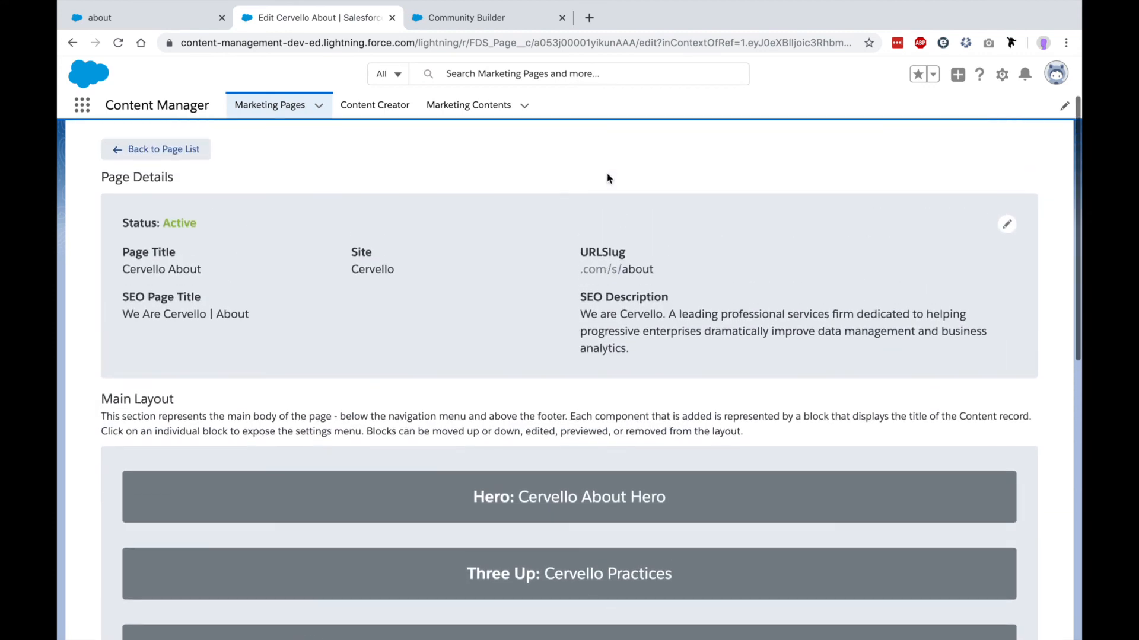
scroll(610, 178, "down", 2)
scroll(622, 189, "down", 3)
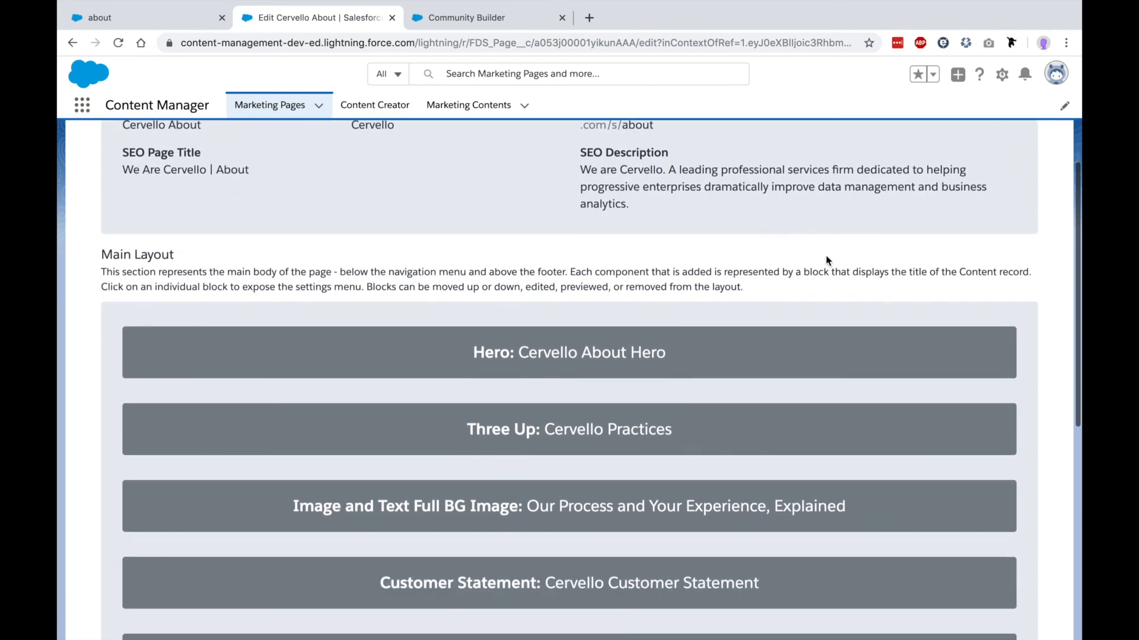
scroll(1034, 316, "down", 7)
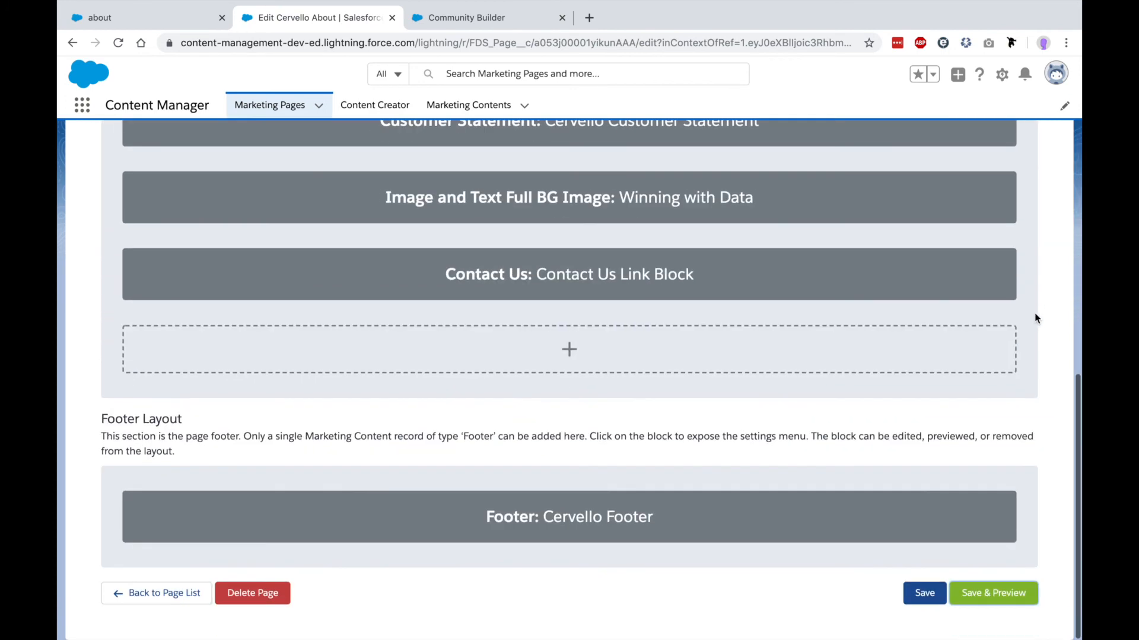
left_click(927, 594)
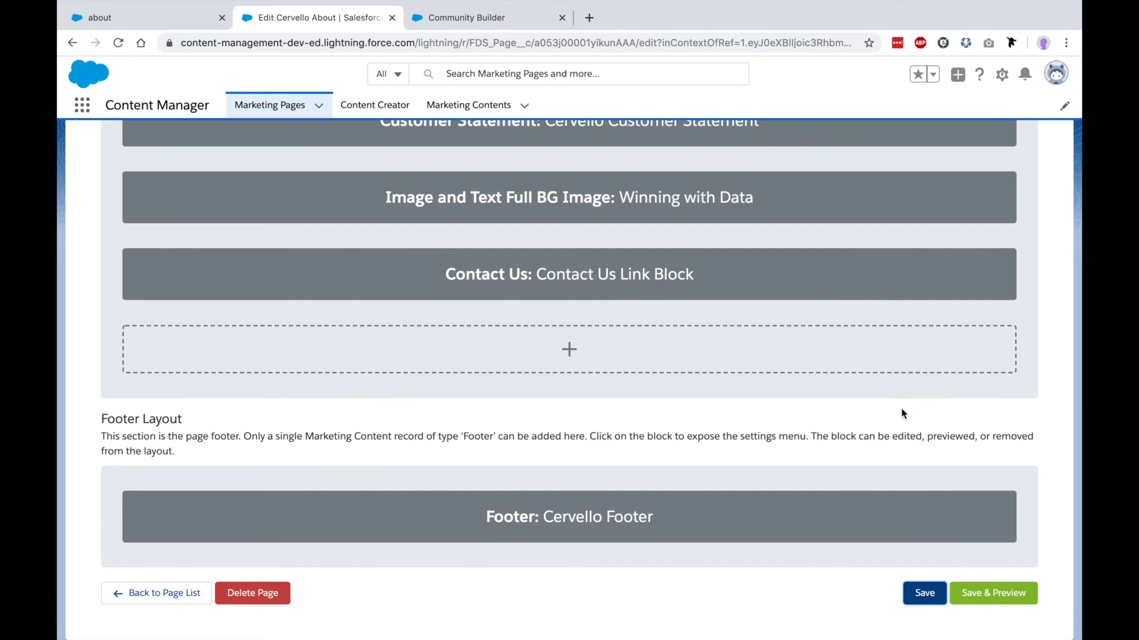
- Switch to Community Builder and open the properties of the about page's container component to check its Page ID
left_click(505, 19)
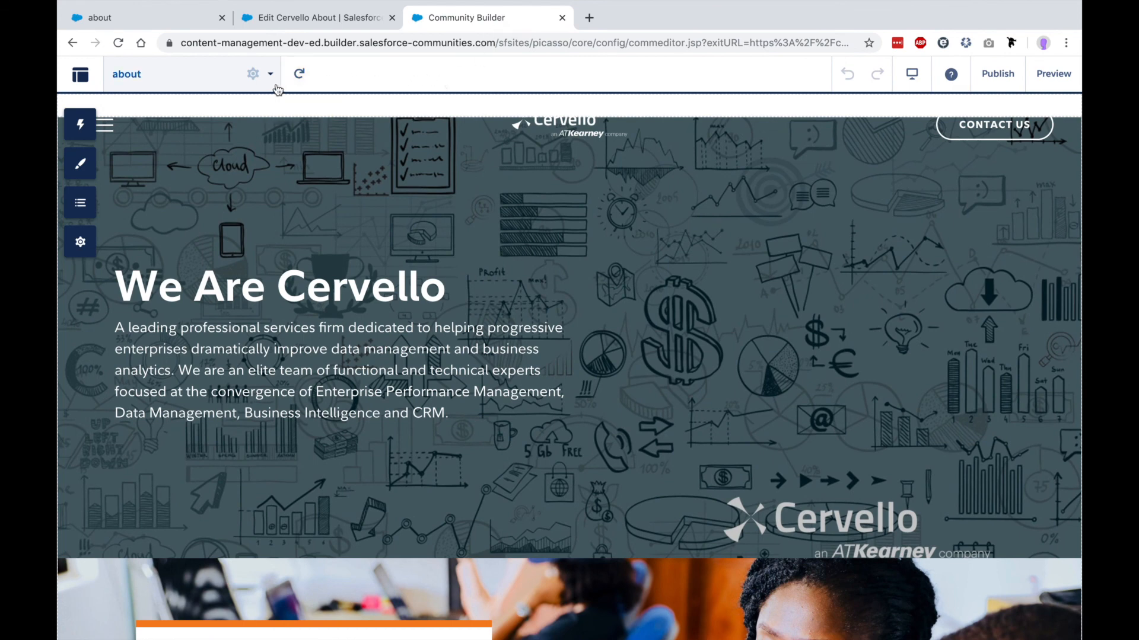
left_click(663, 229)
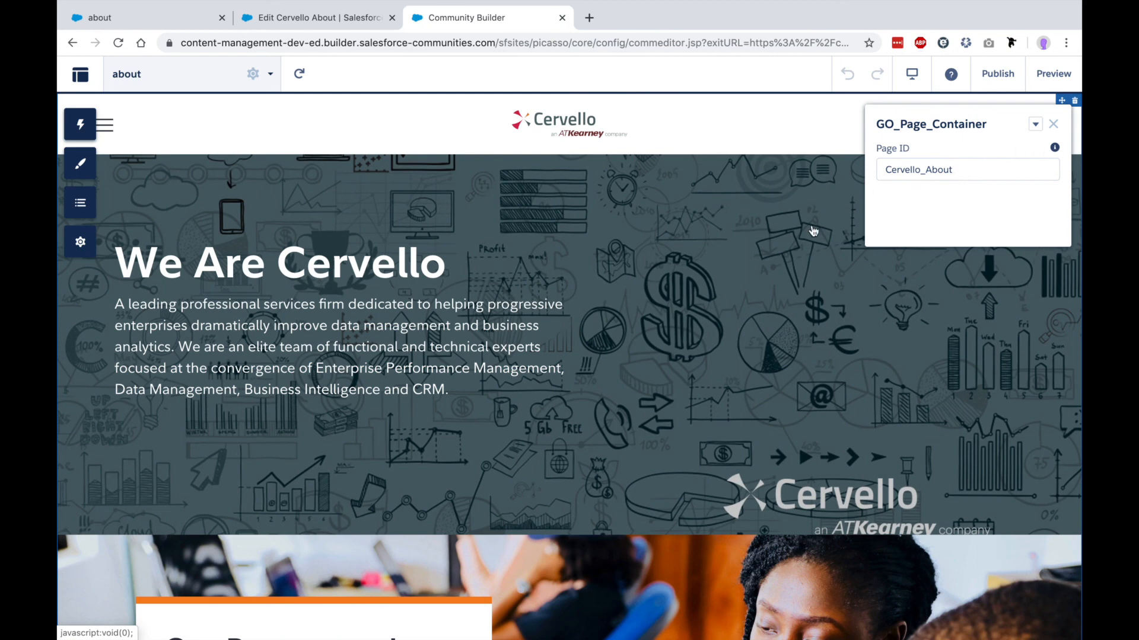
- Switch to the live about page and look through its sections down to "Let's Work Together" before reloading
left_click(145, 19)
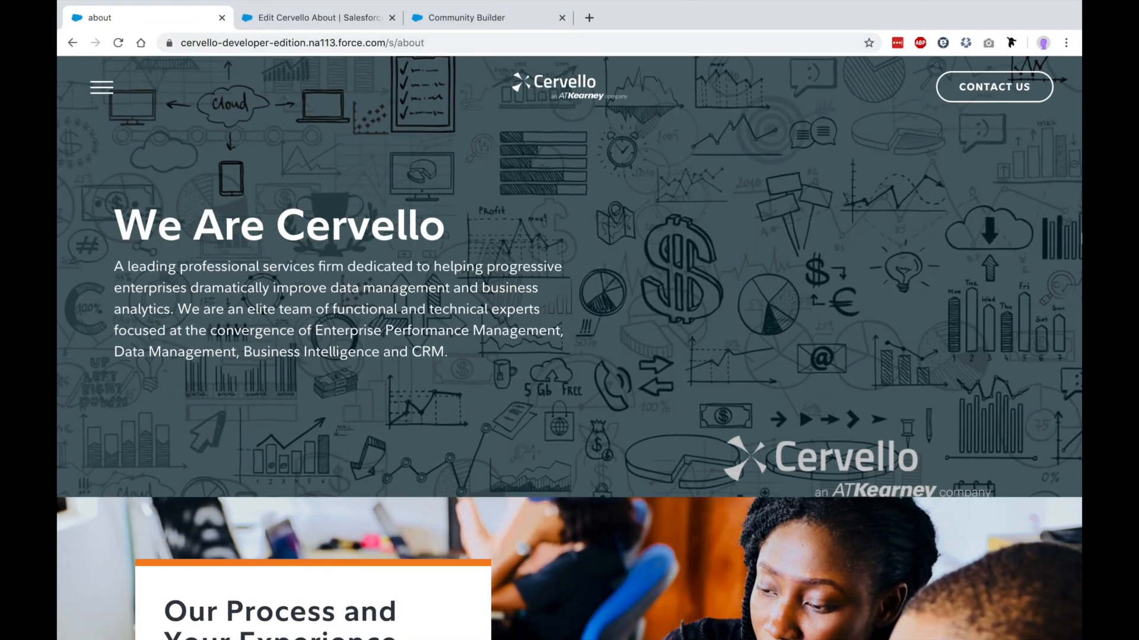
scroll(1068, 237, "down", 3)
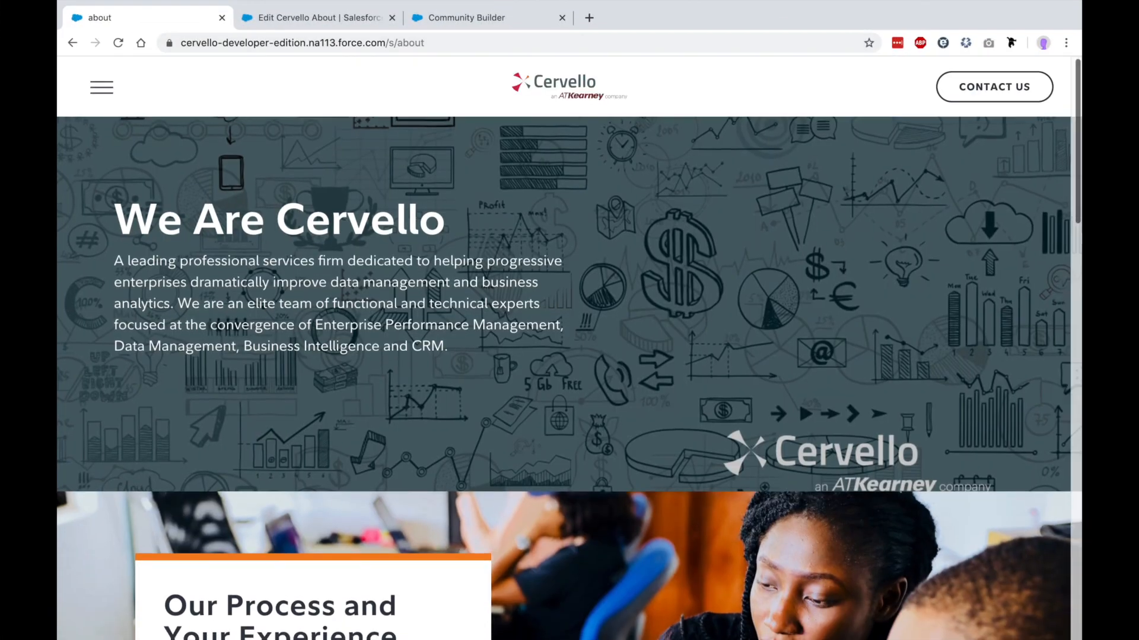
scroll(570, 379, "down", 10)
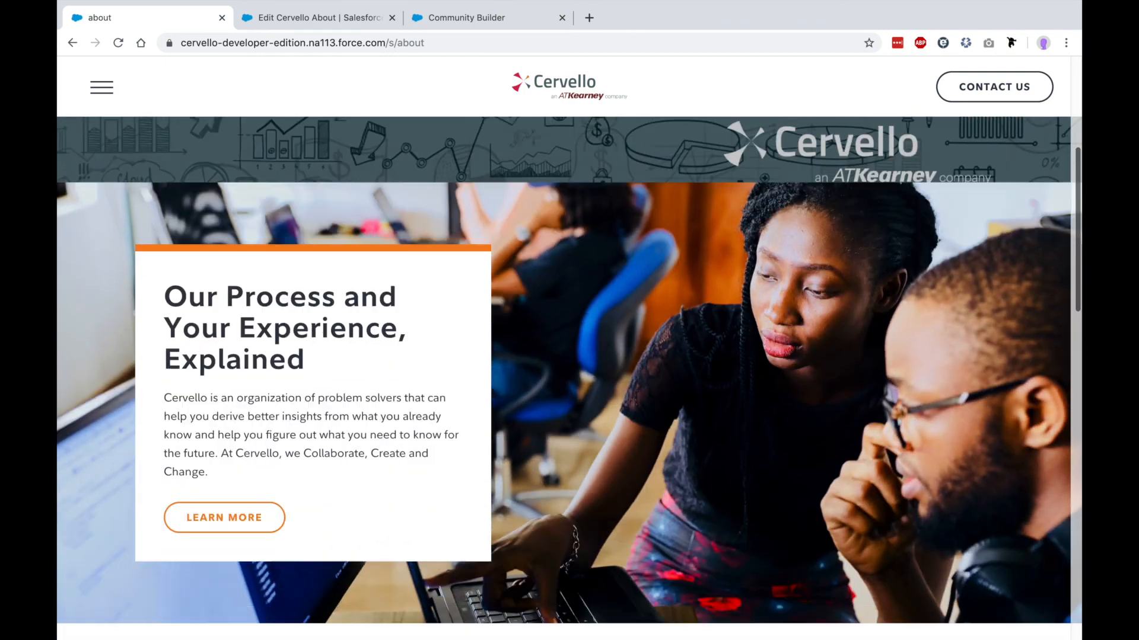
scroll(570, 380, "down", 5)
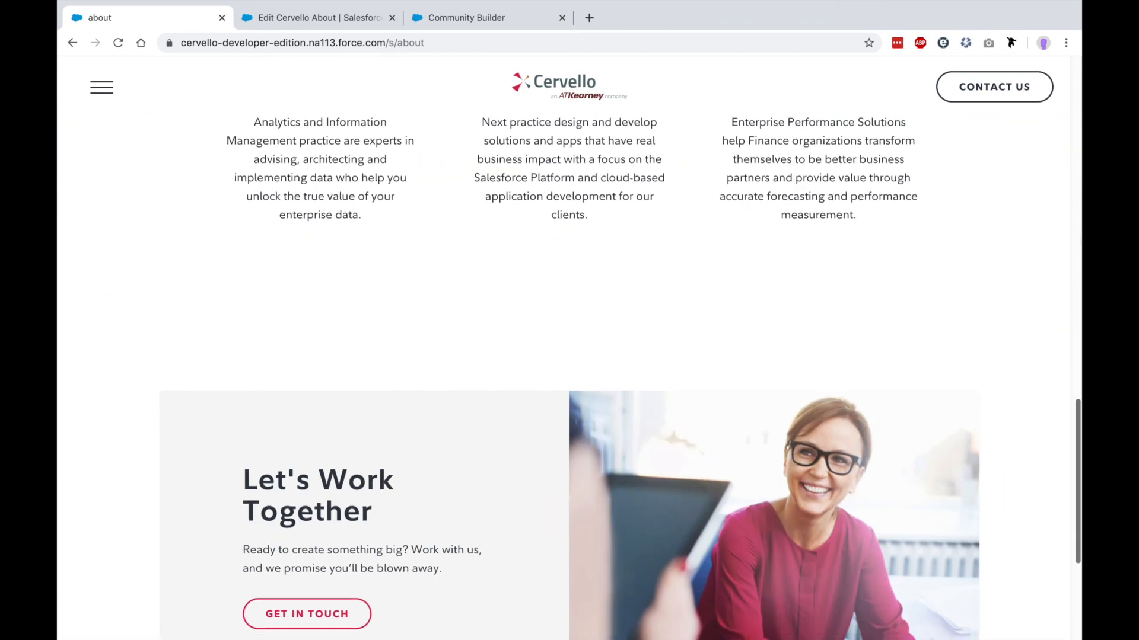
- Reload the live about page and examine the order of its sections from the hero to the footer and back up
left_click(118, 42)
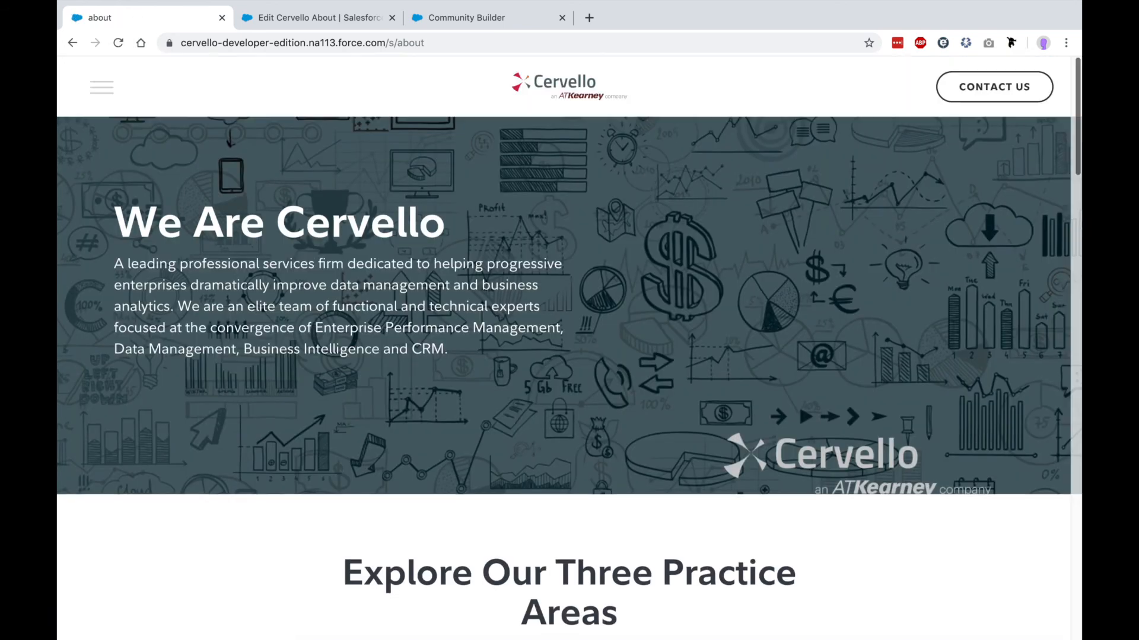
scroll(570, 379, "down", 4)
scroll(570, 380, "down", 10)
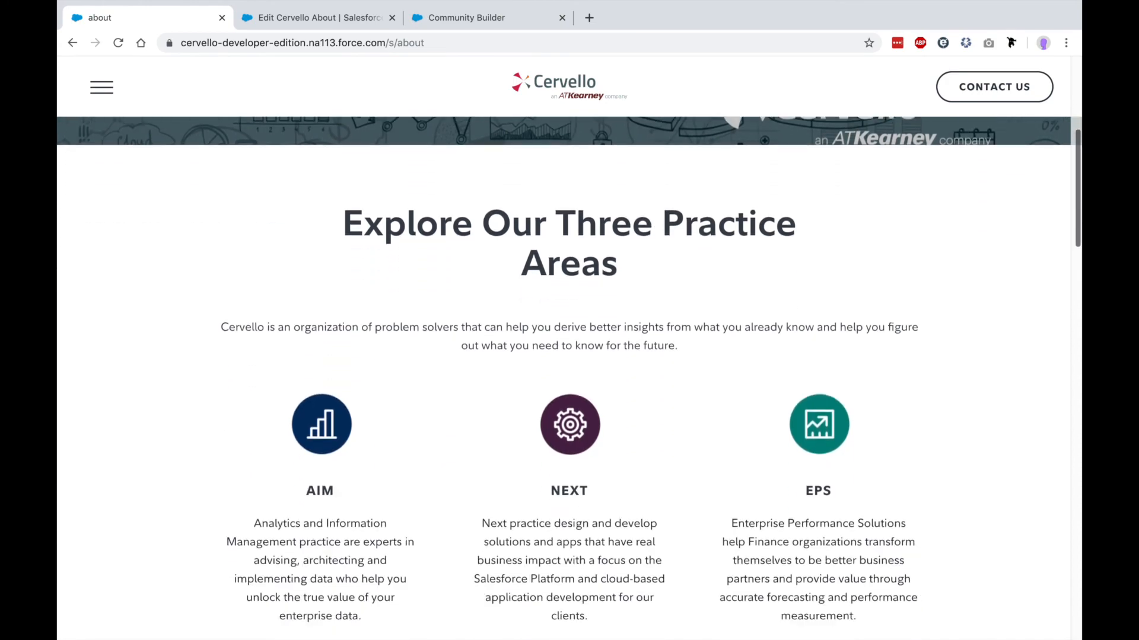
scroll(570, 379, "down", 6)
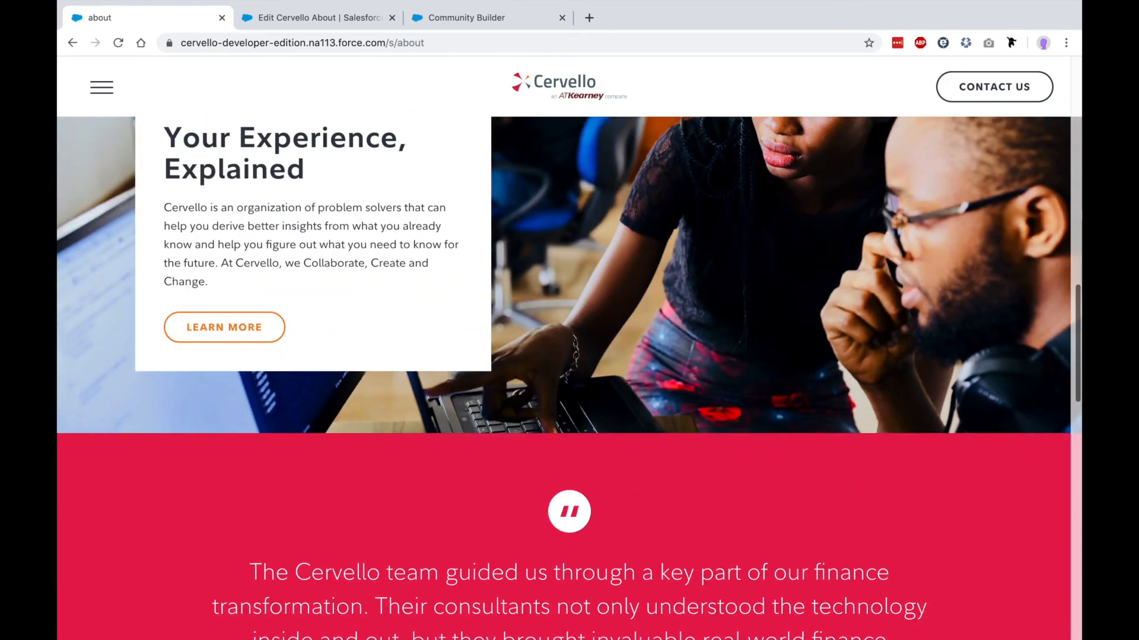
scroll(569, 380, "down", 7)
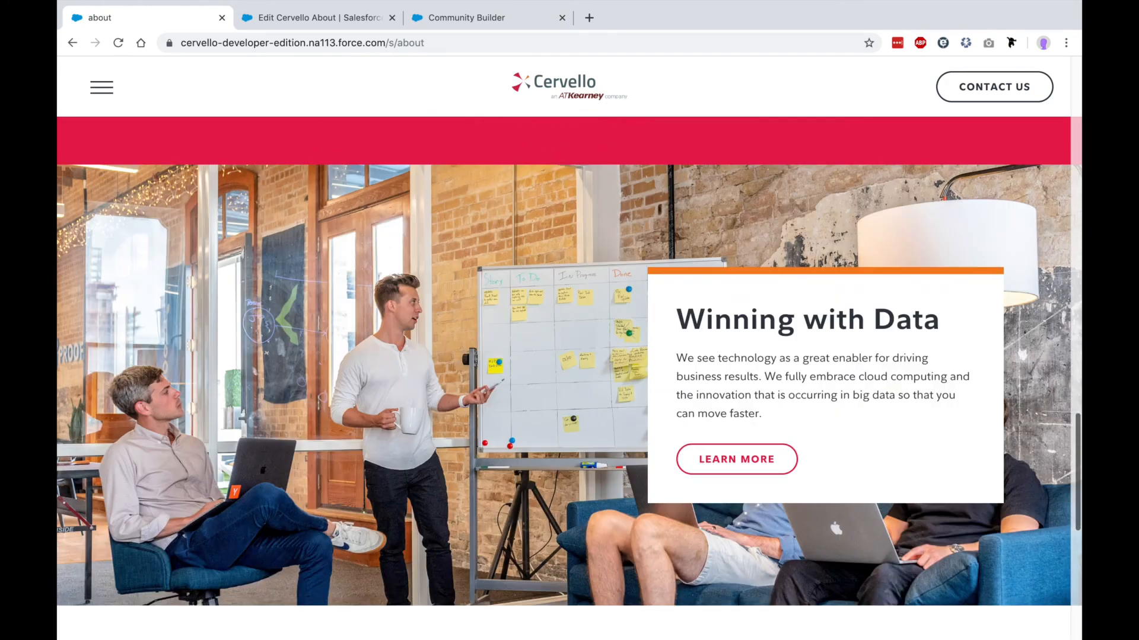
scroll(569, 379, "down", 1)
scroll(569, 379, "down", 4)
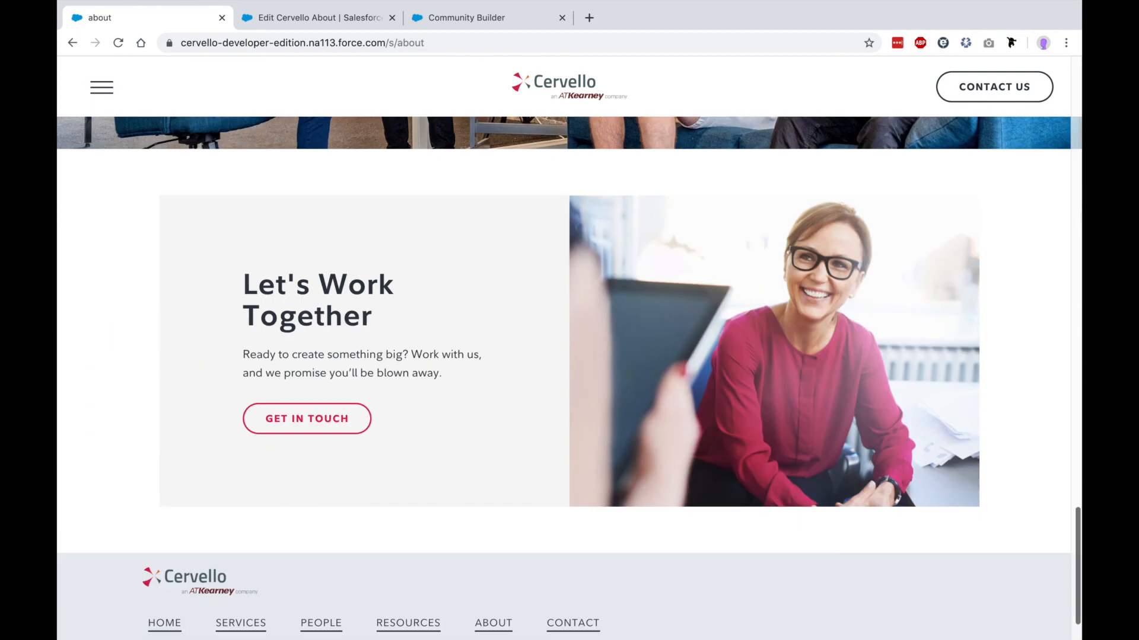
scroll(569, 380, "up", 3)
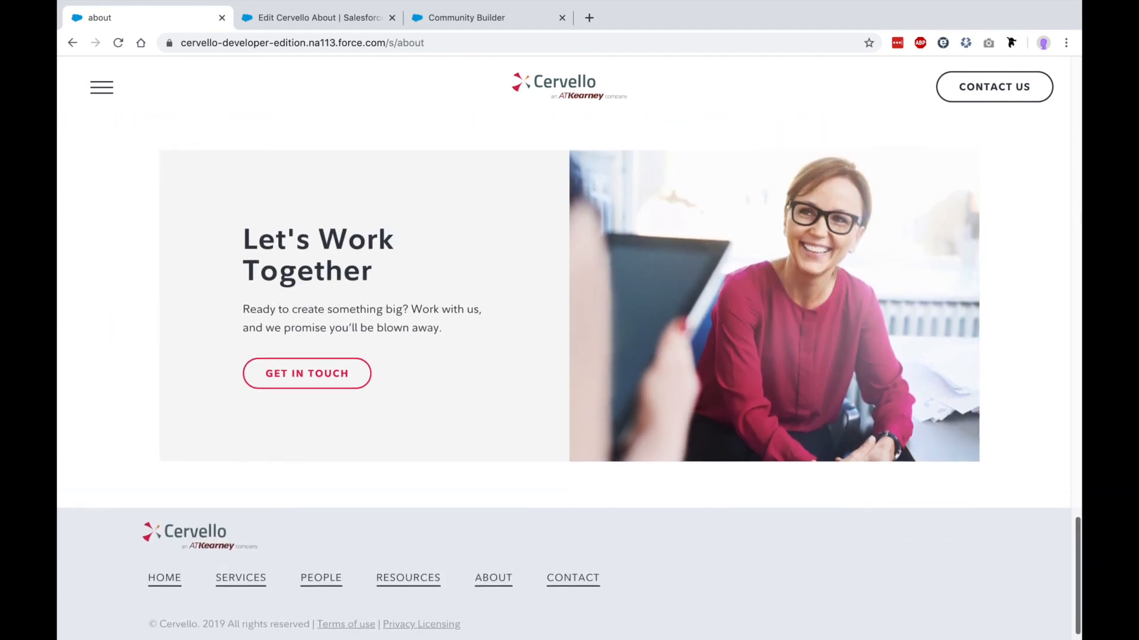
scroll(569, 379, "up", 8)
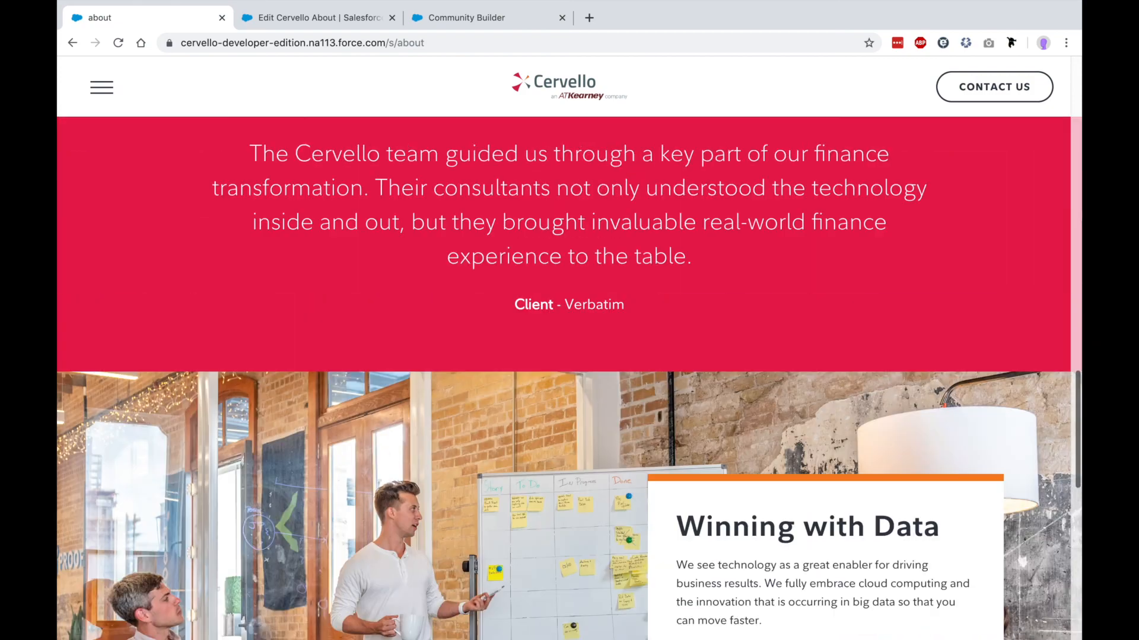
scroll(569, 379, "up", 5)
scroll(569, 379, "up", 12)
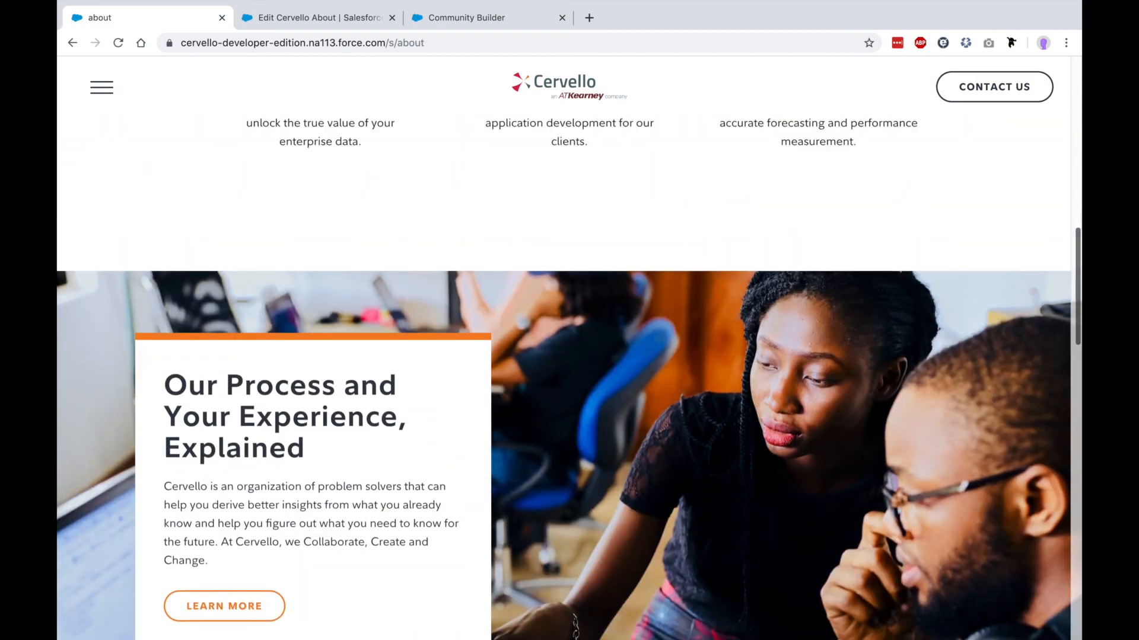
scroll(570, 380, "up", 5)
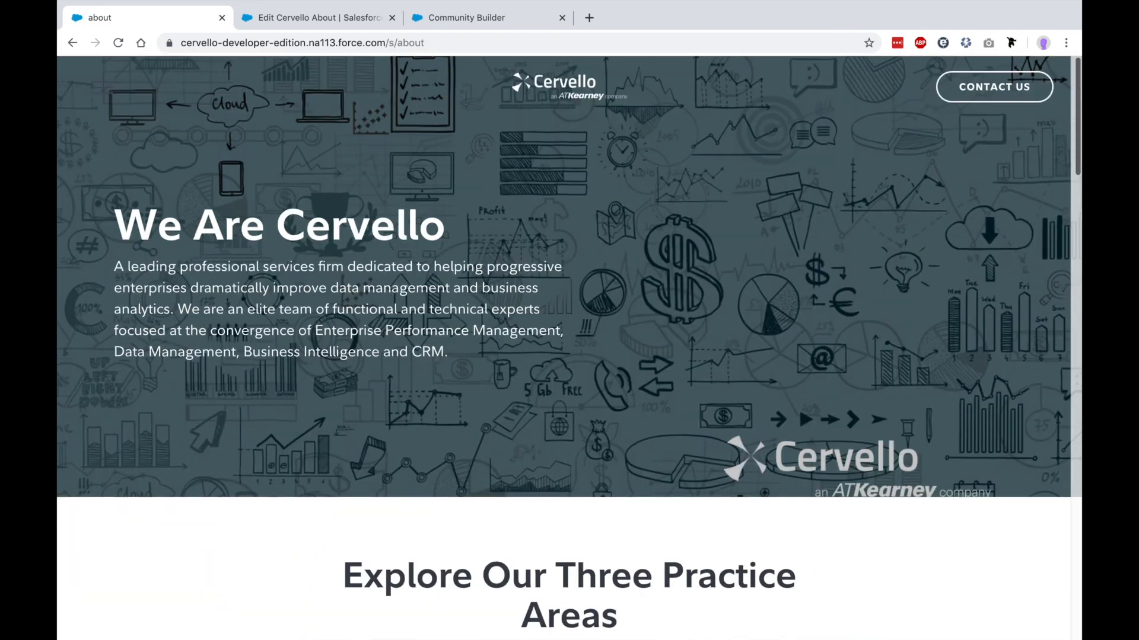